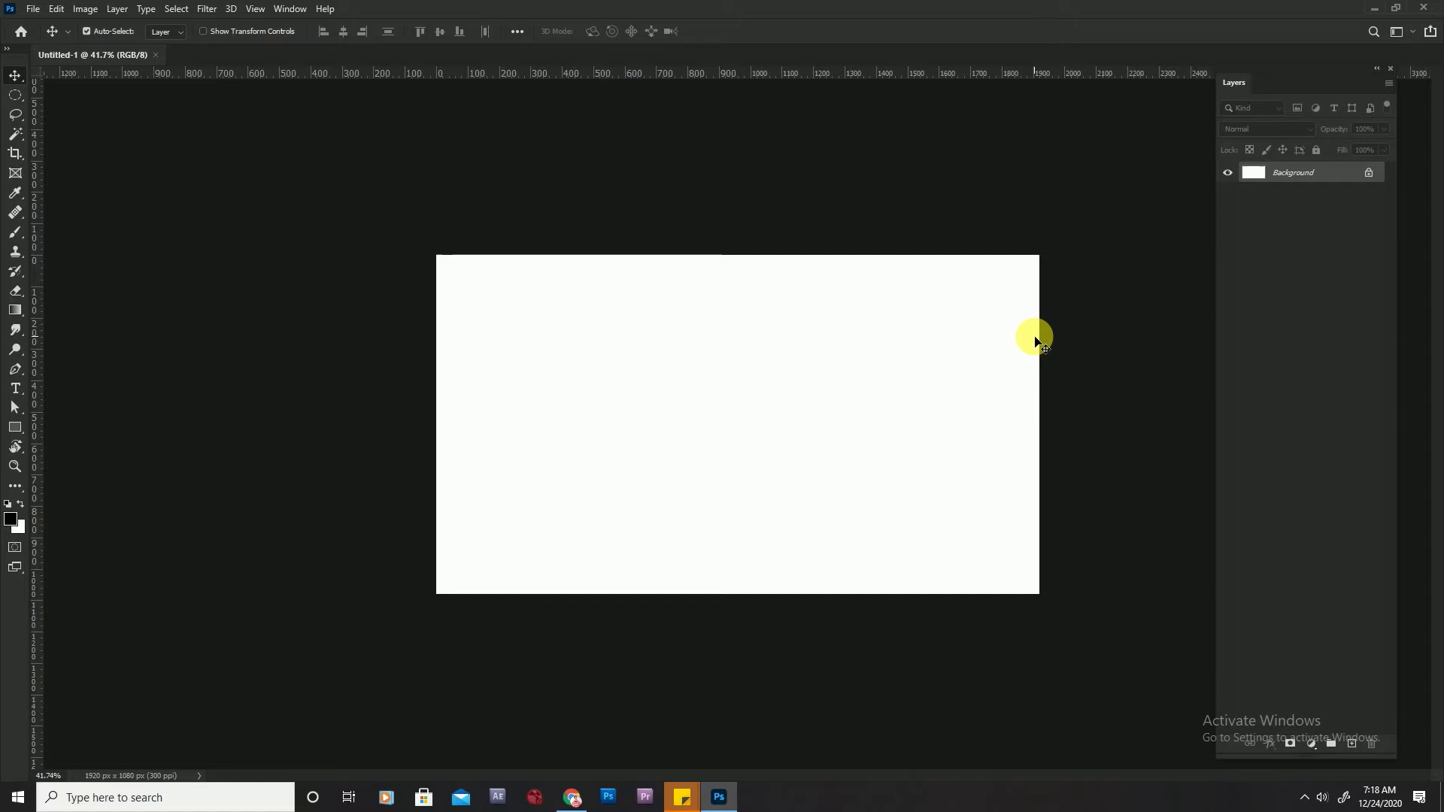
- Zoom in and convert the locked Background layer into an editable Layer 0
scroll(999, 389, "up", 2)
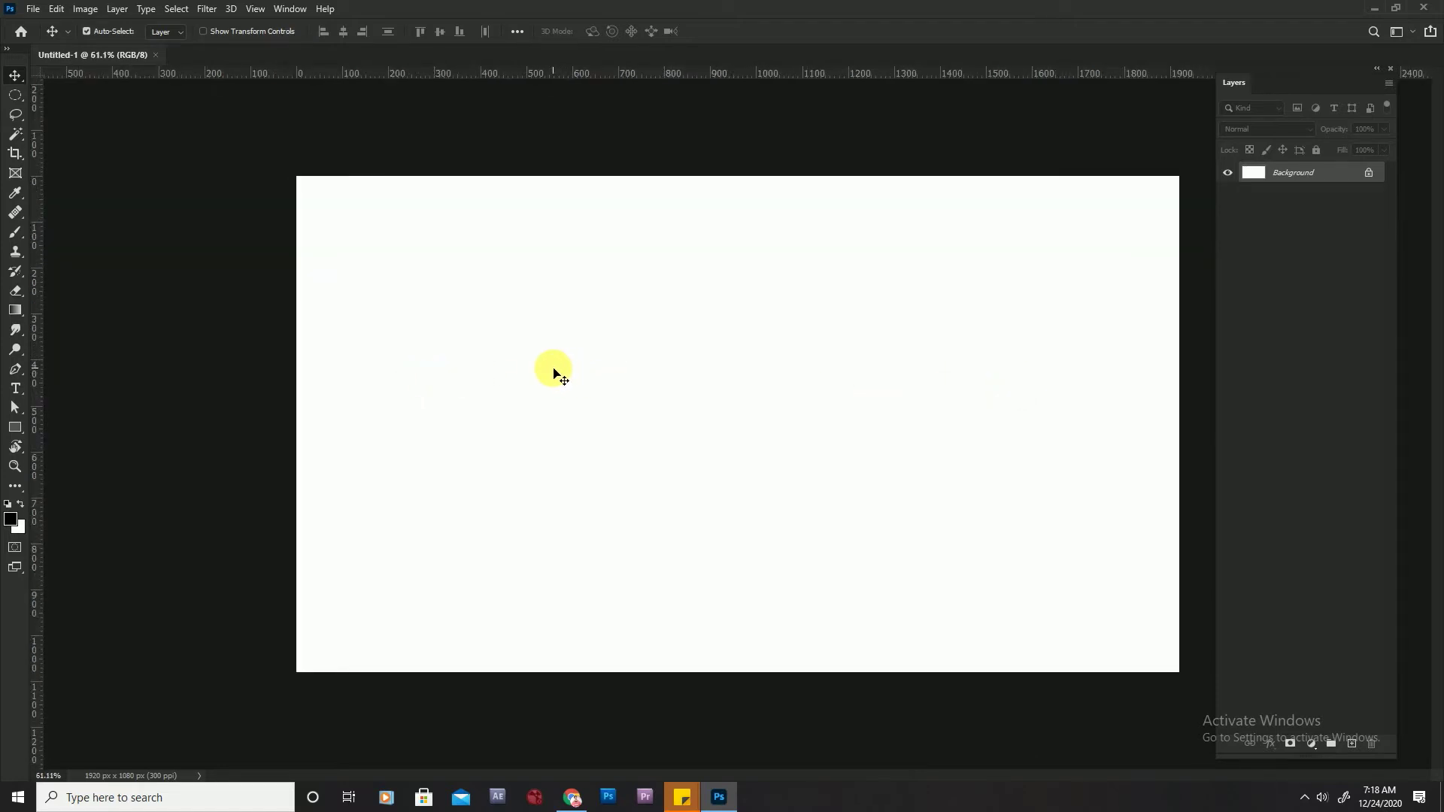
double_click(1334, 179)
- Confirm the new Layer 0 and fill it with the black foreground colour
key("Return")
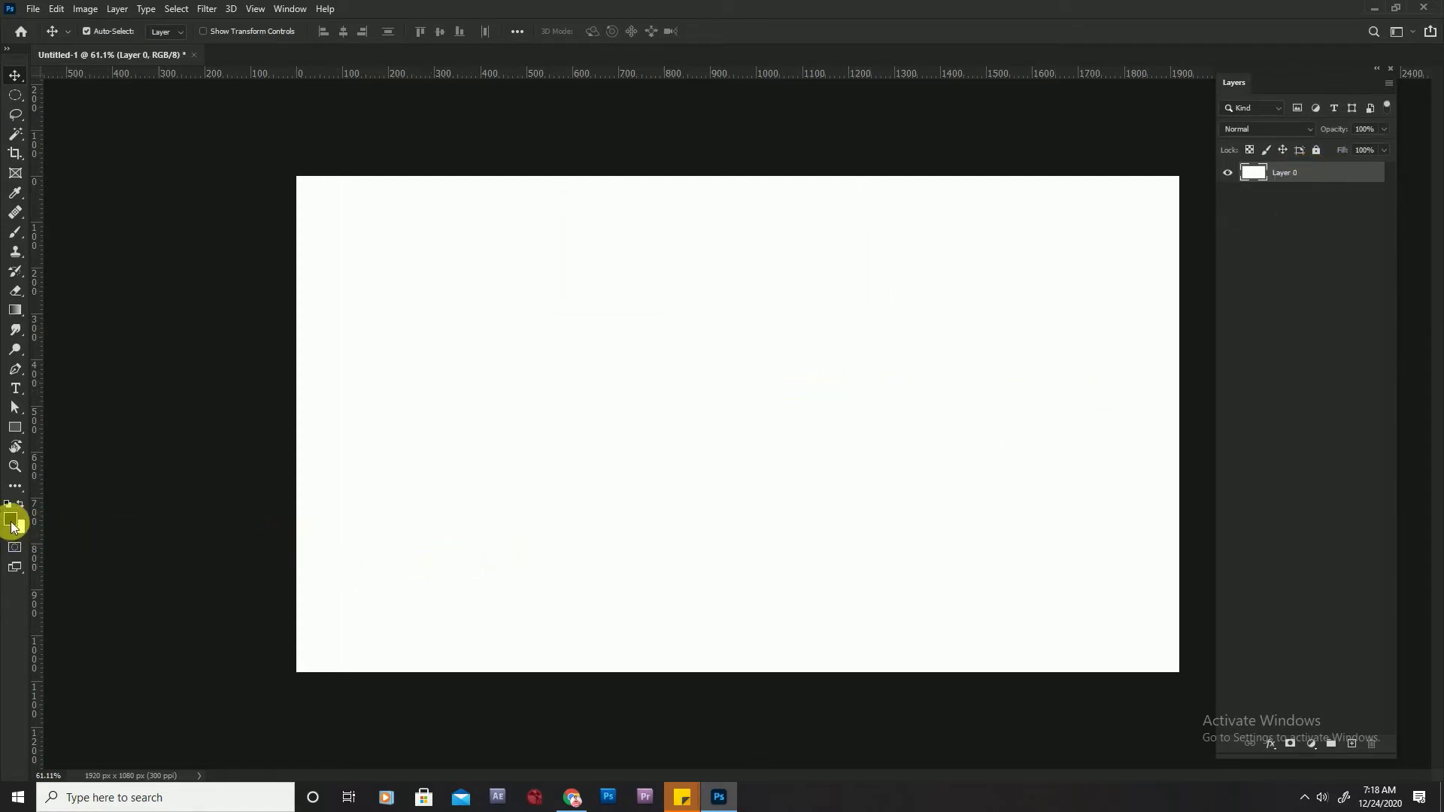
key("alt+BackSpace")
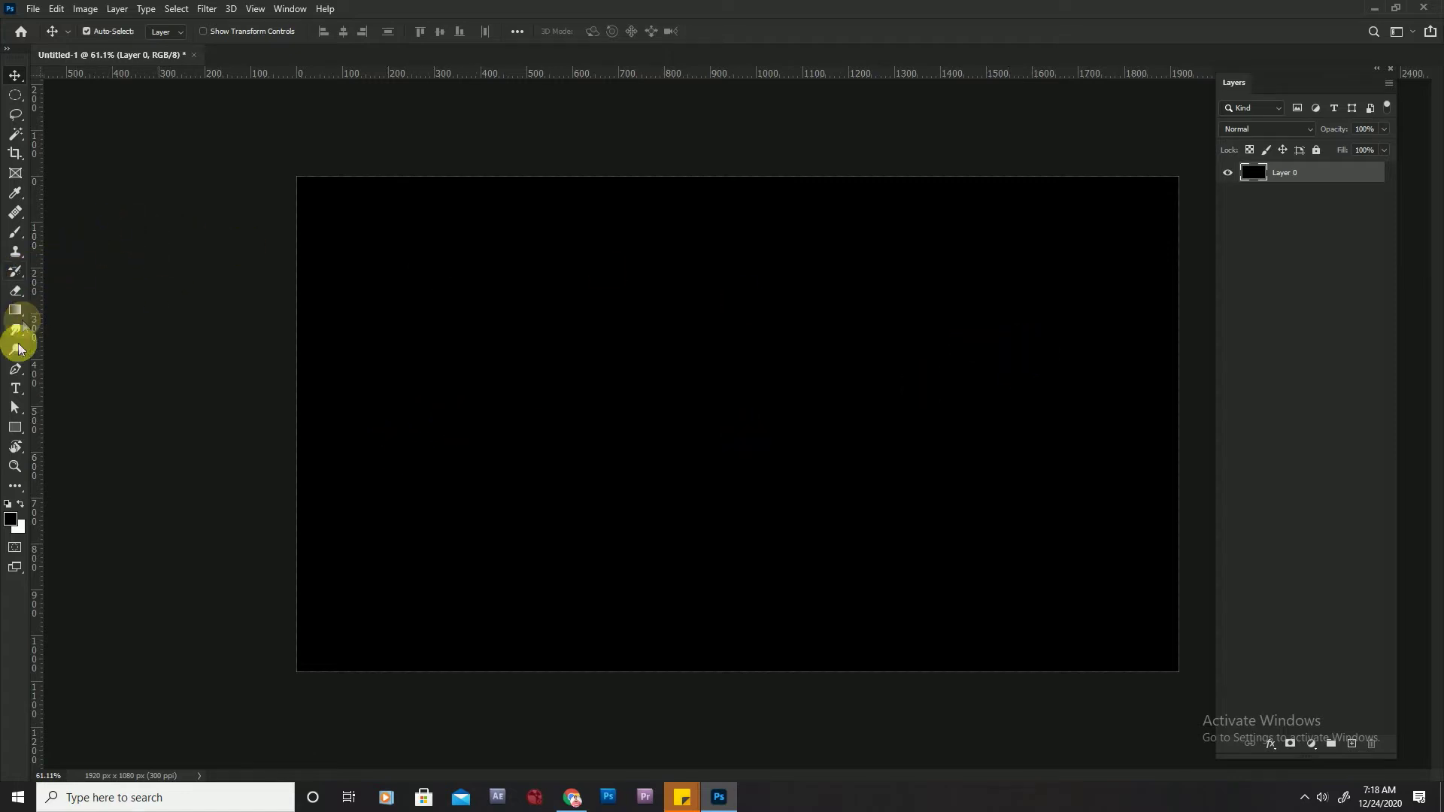
- Type HITESH in white Bauhaus 93 on the canvas and select the letters ITESH
left_click(15, 390)
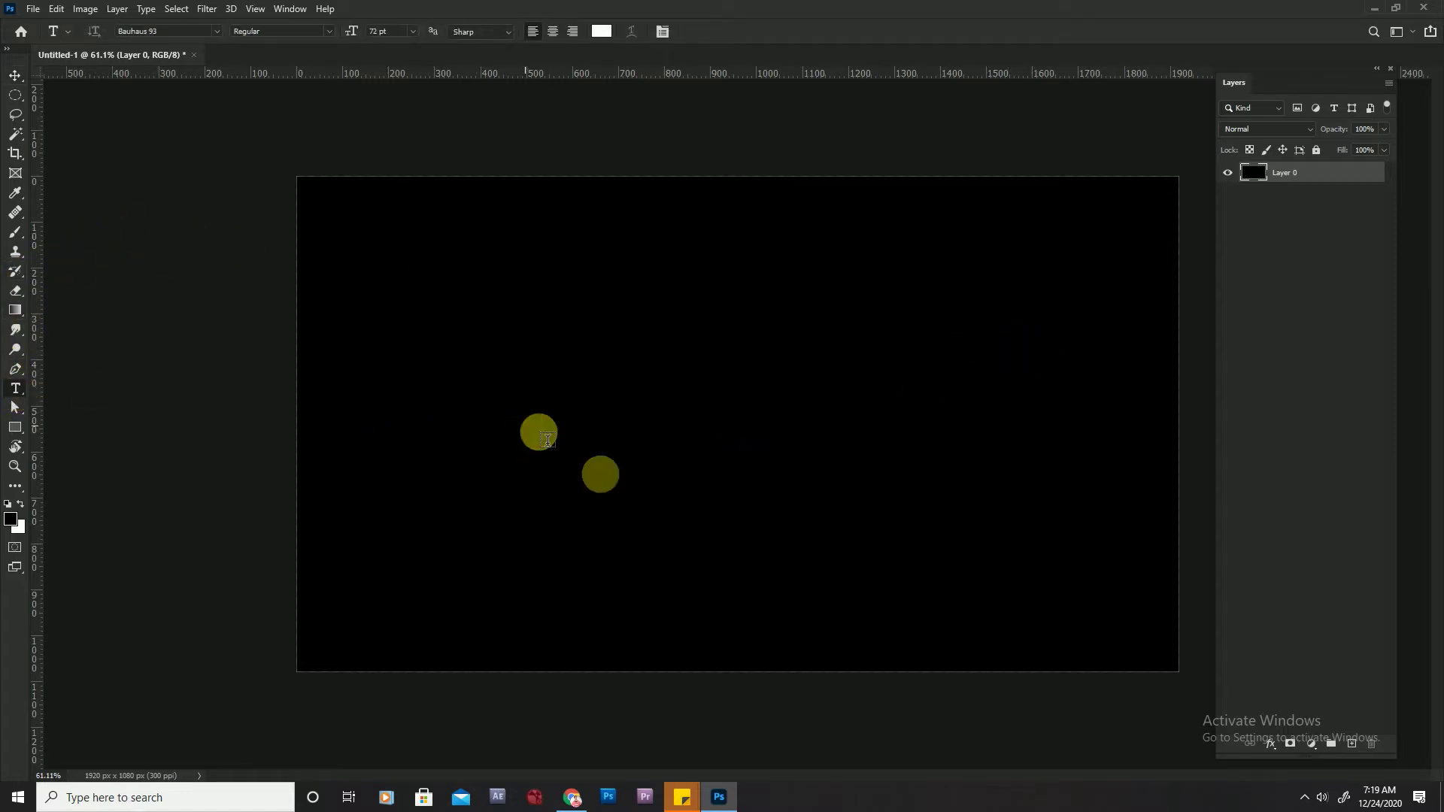
left_click(527, 428)
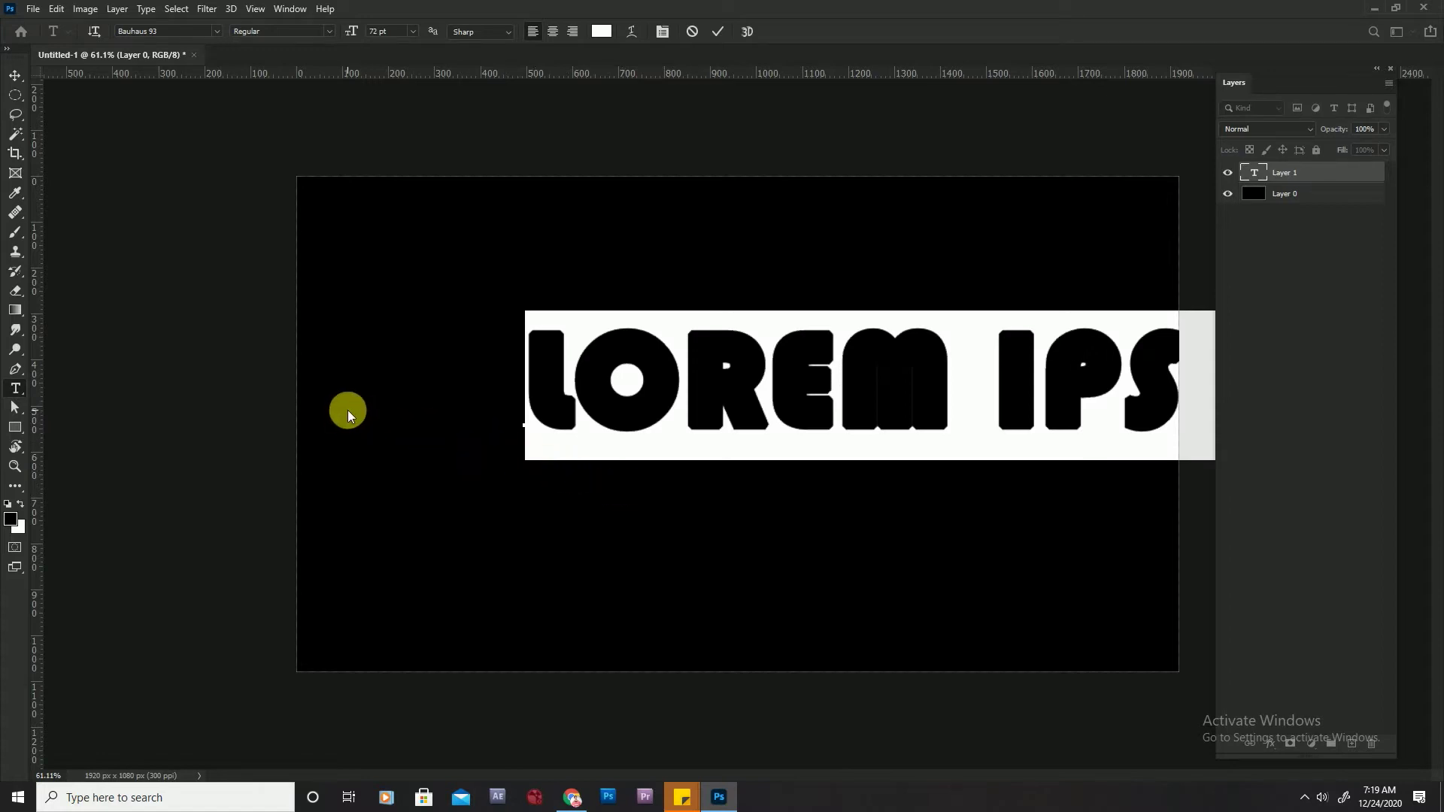
type("HI")
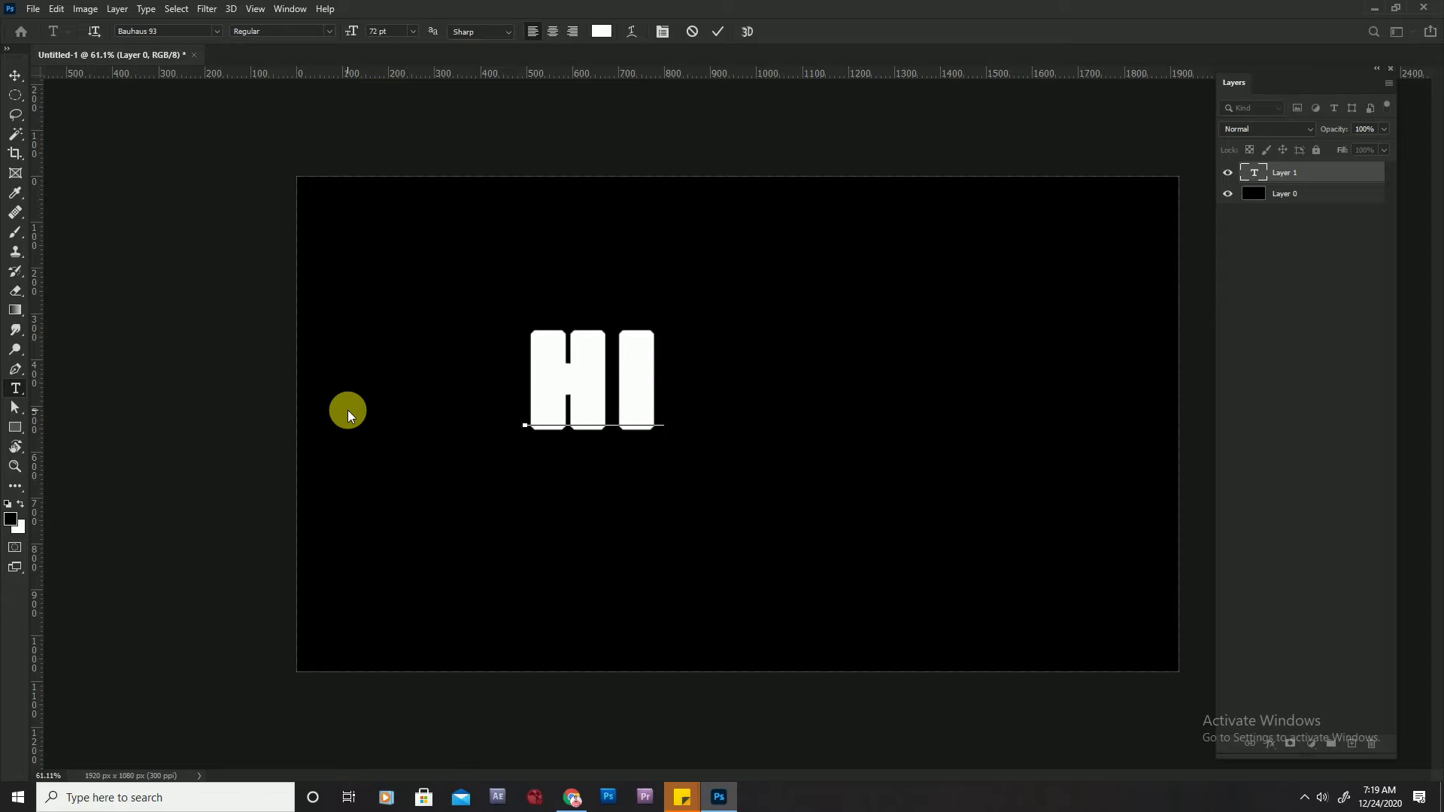
type("TES")
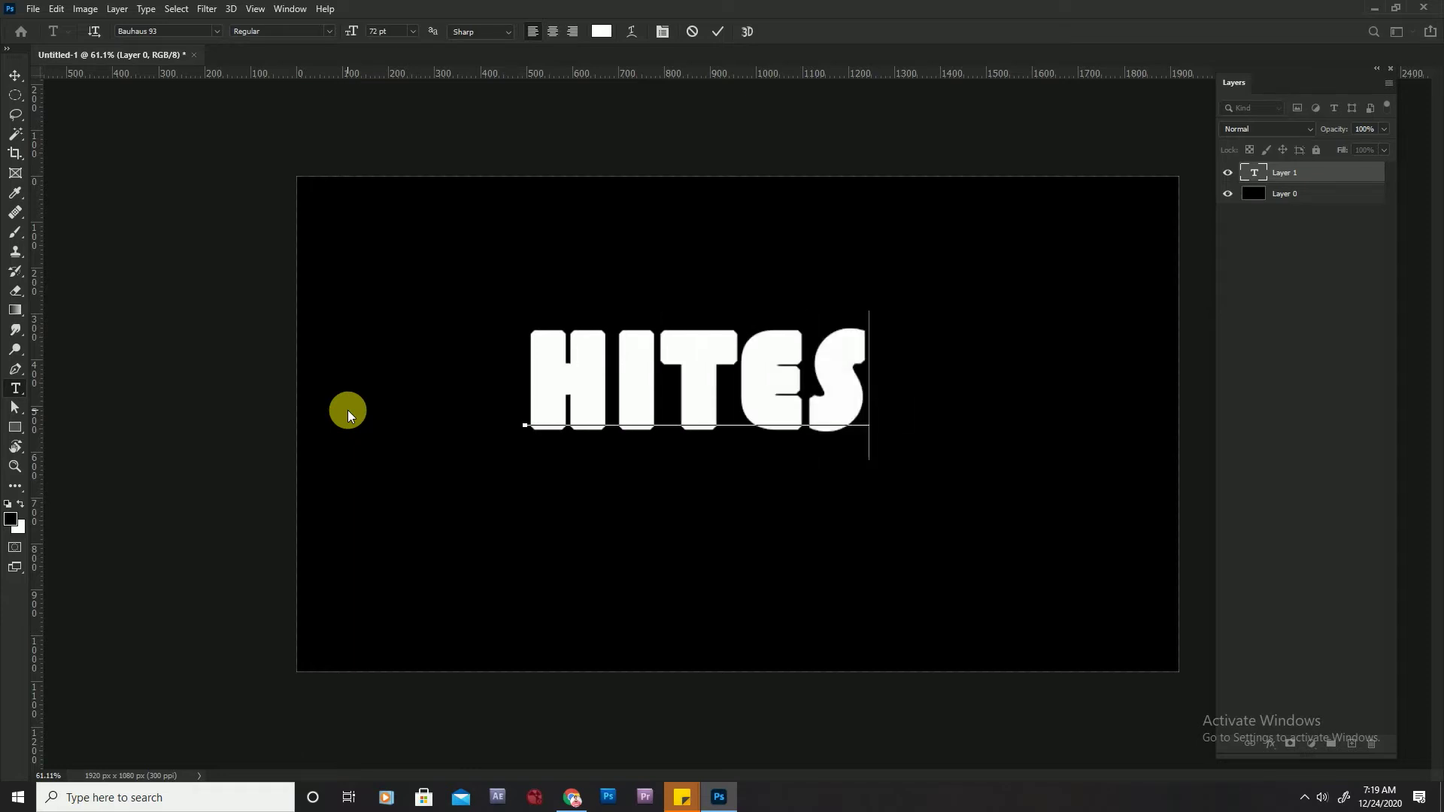
type("H")
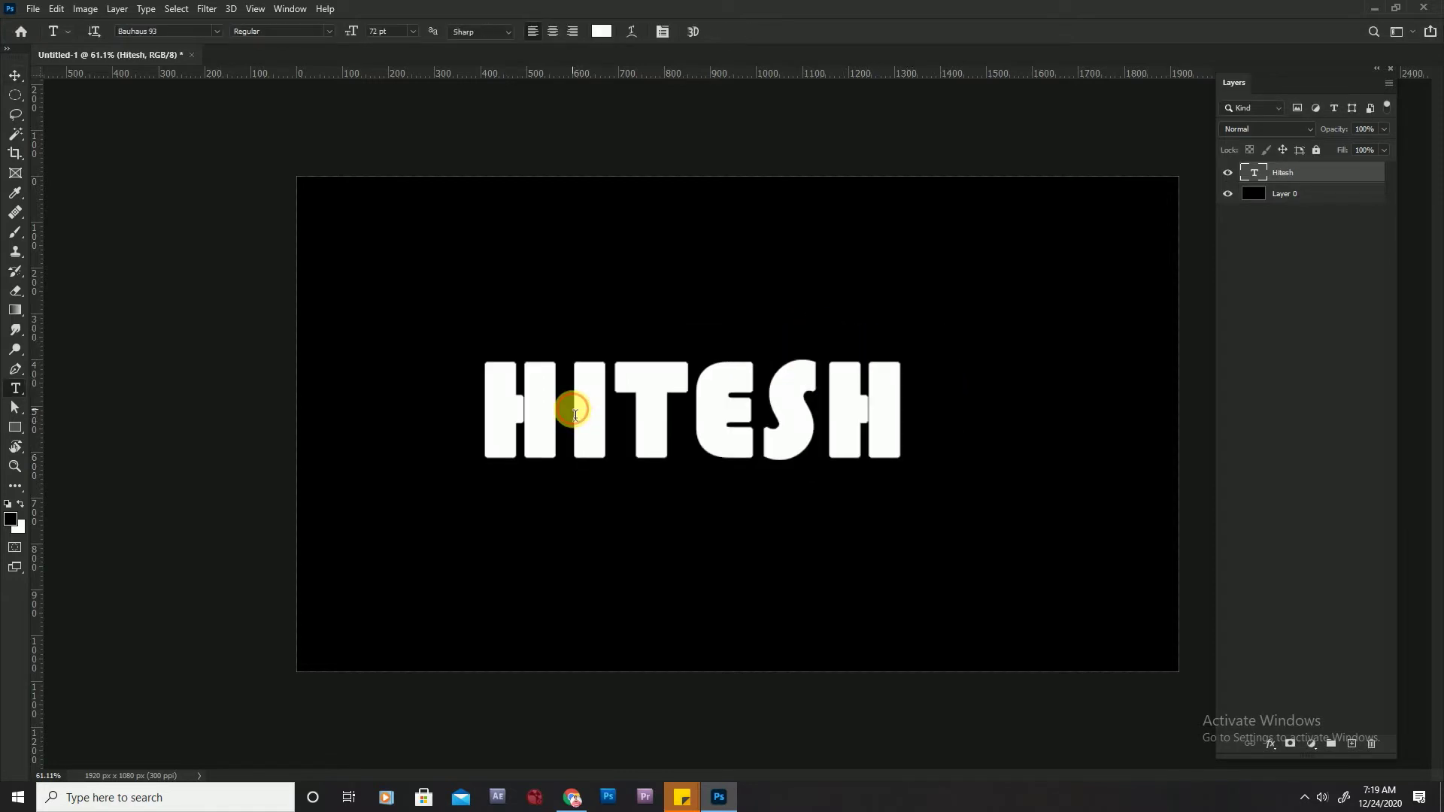
left_click_drag(564, 409, 947, 450)
- Reduce the text to a lone H and place a duplicate H to its right
key("BackSpace")
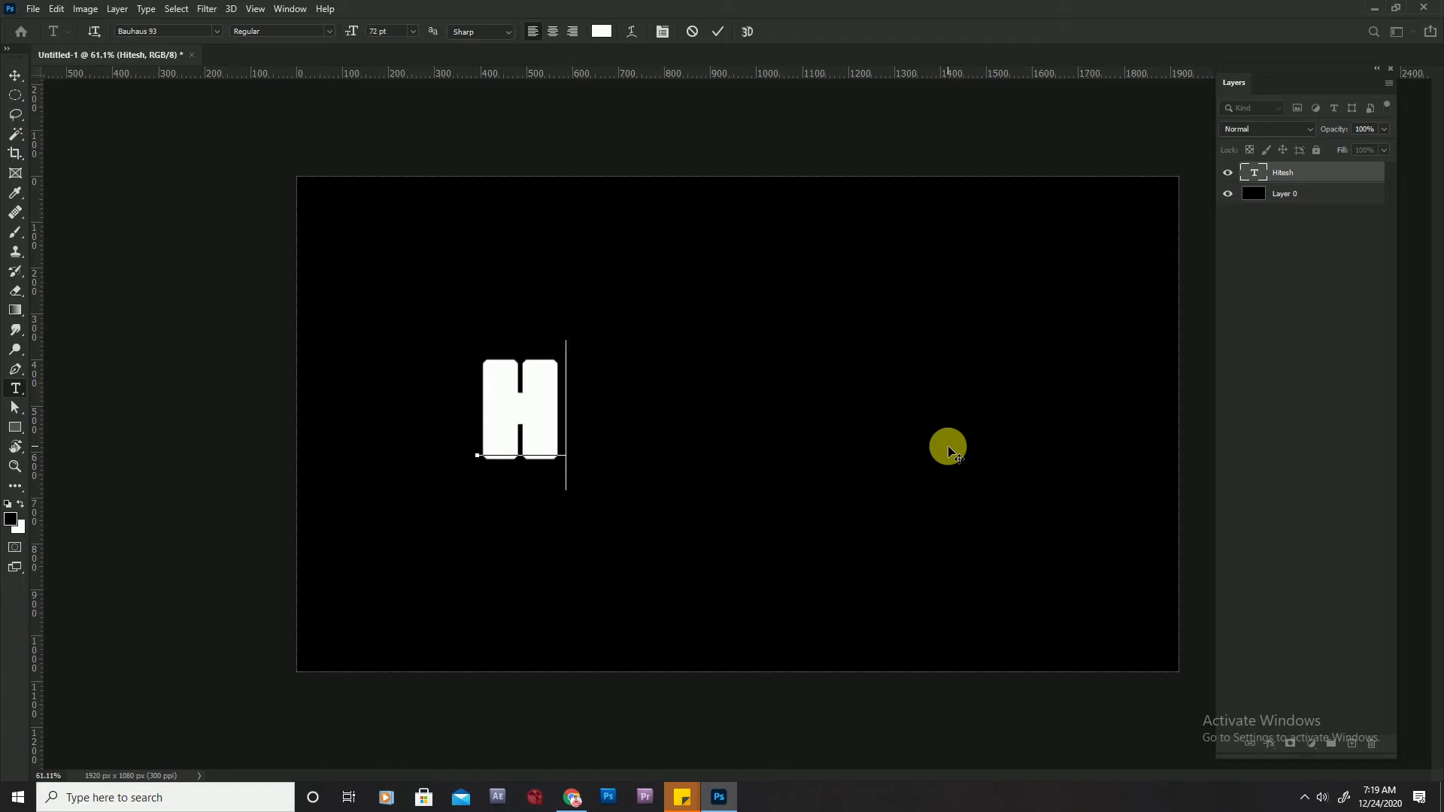
left_click(15, 76)
key("ctrl+0")
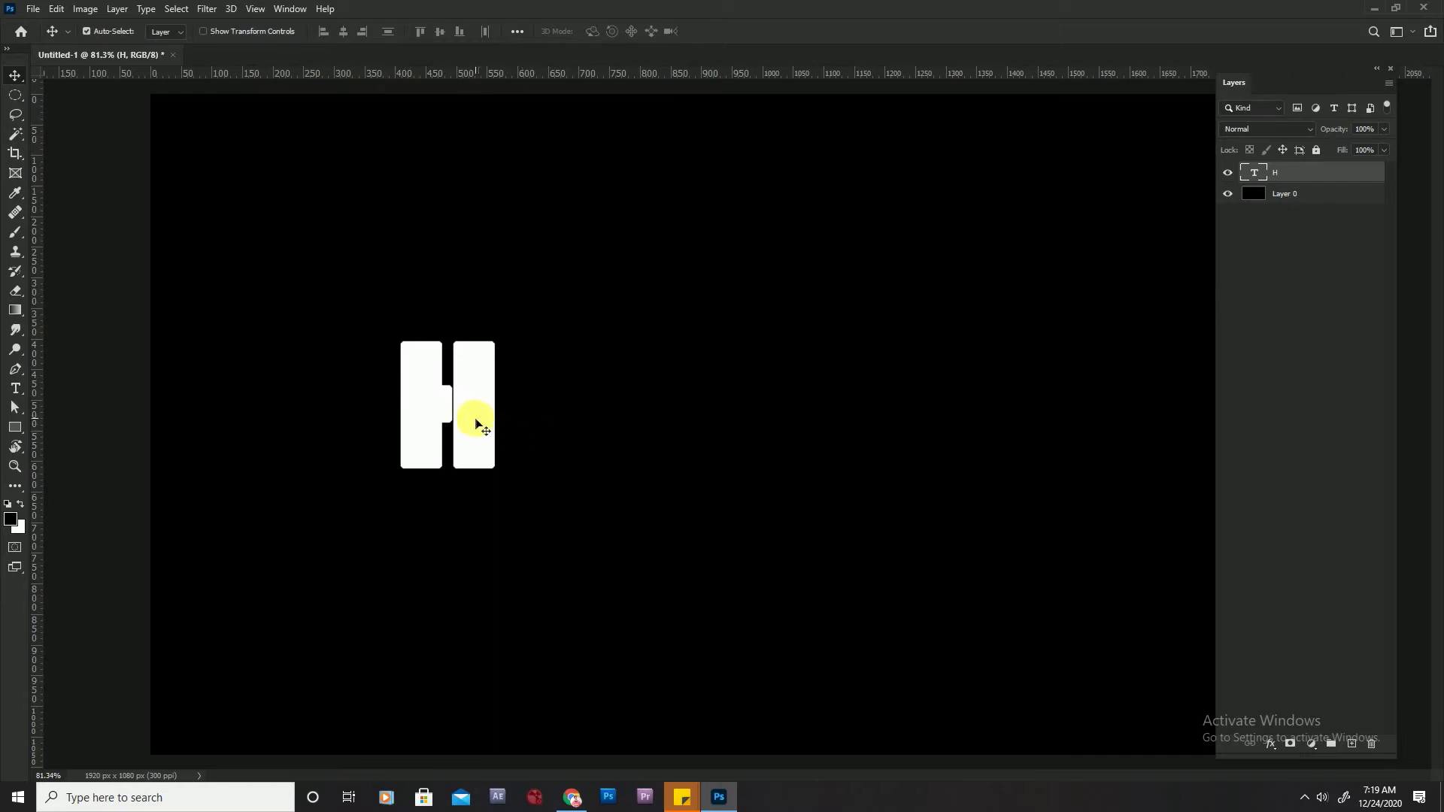
scroll(476, 420, "down", 1)
key("ctrl")
key("ctrl+j")
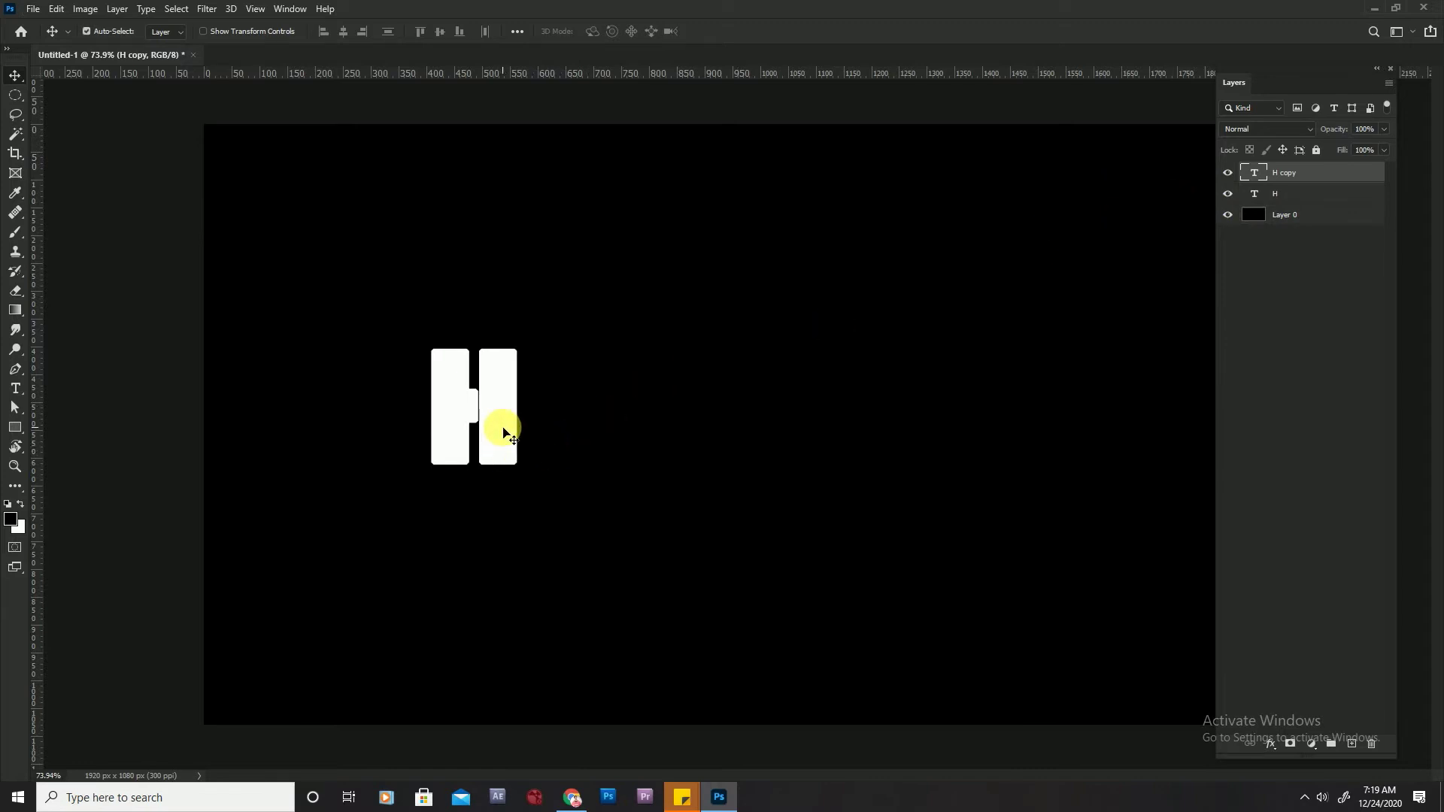
left_click_drag(504, 430, 615, 434)
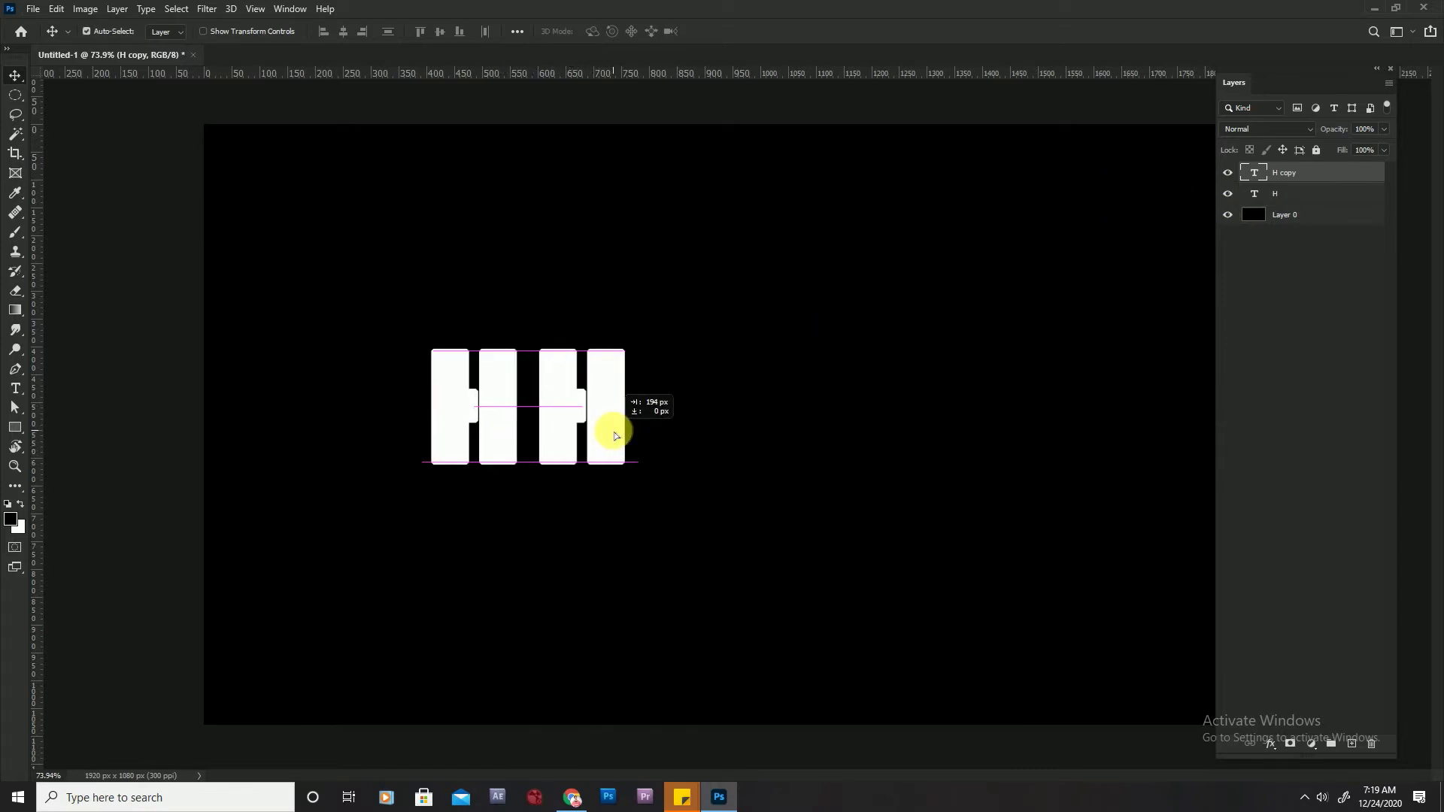
- Retype the duplicated H as the letter I
key("t")
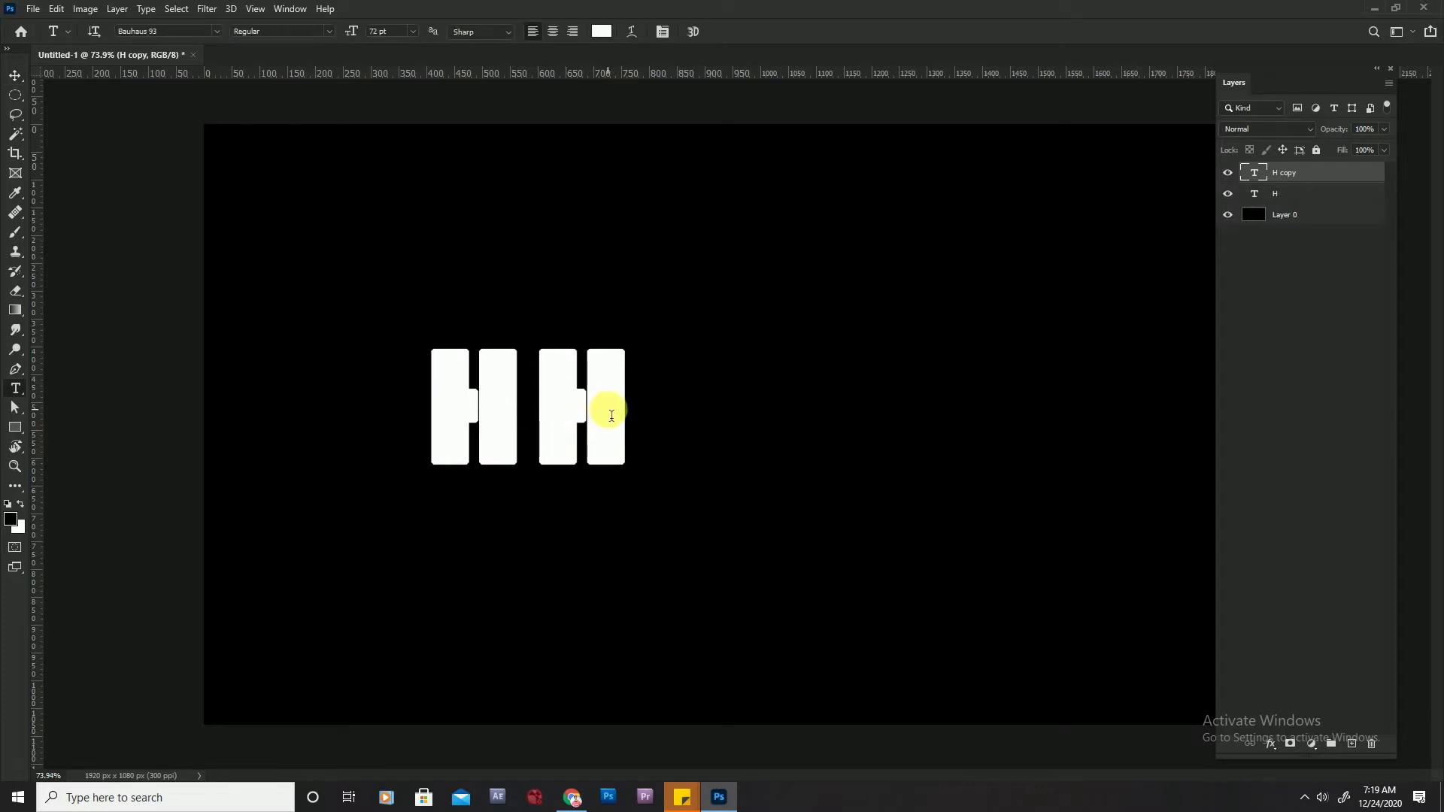
left_click_drag(624, 406, 554, 406)
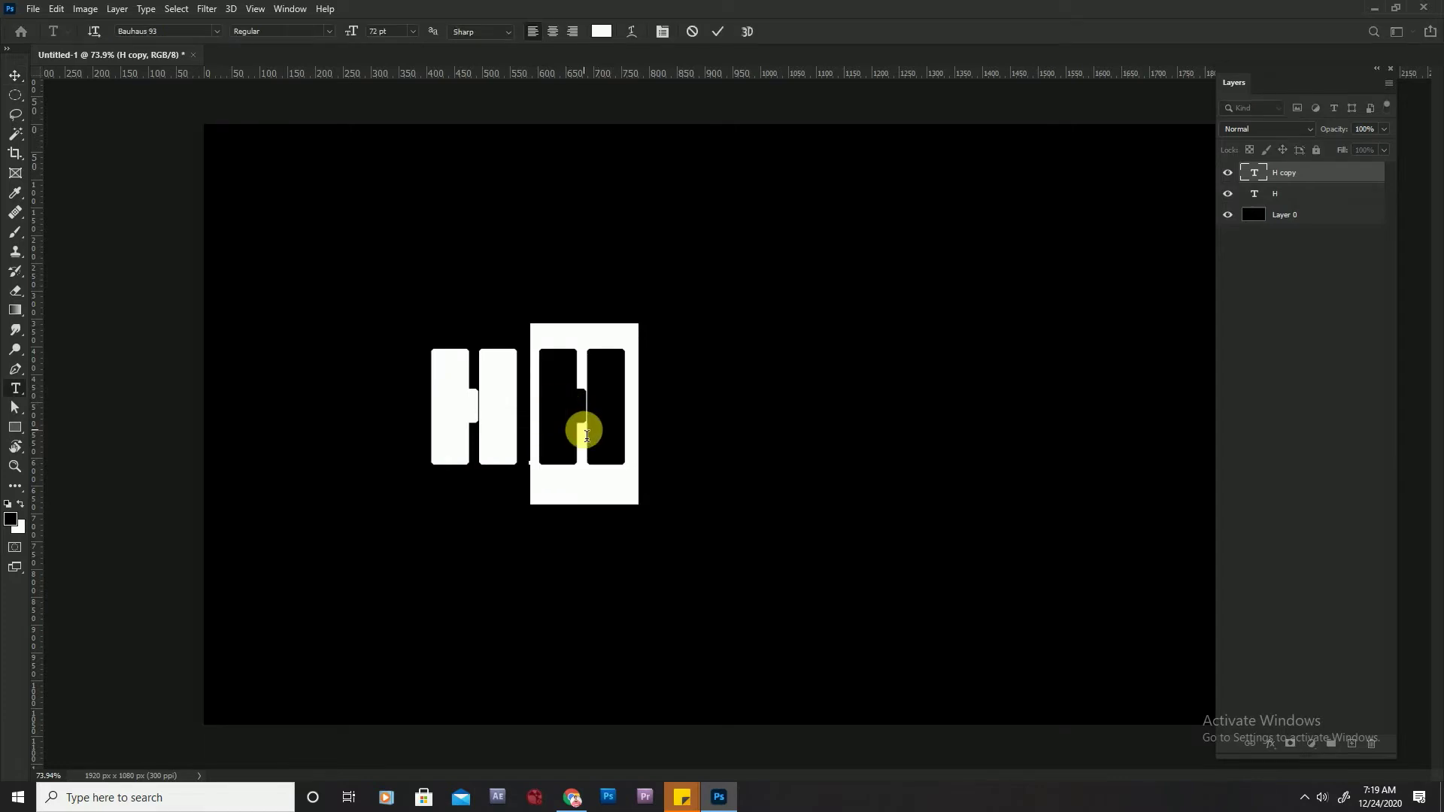
type("I")
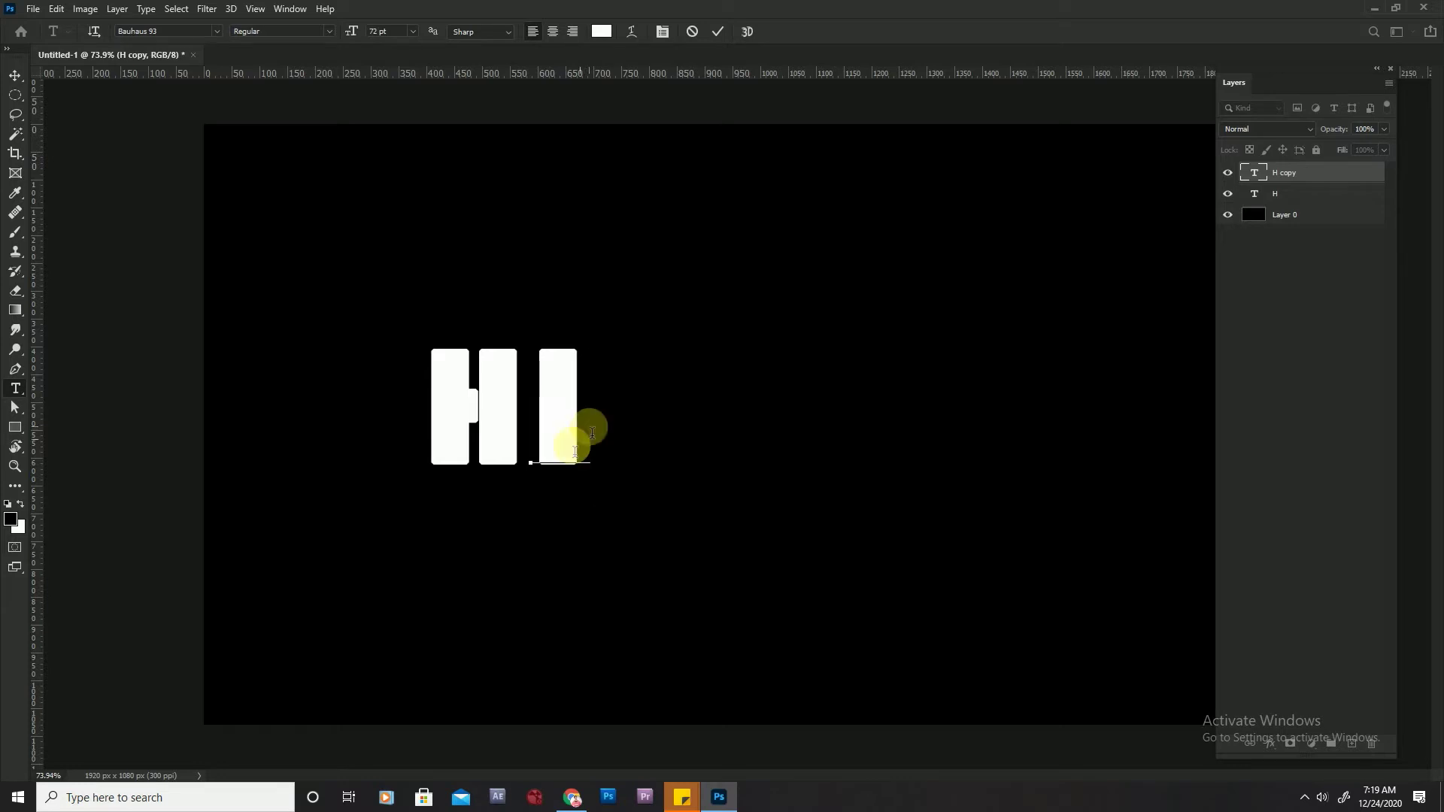
left_click(15, 75)
- Duplicate the I to its right, retype the copy as T, and nudge it slightly left
scroll(677, 414, "up", 2)
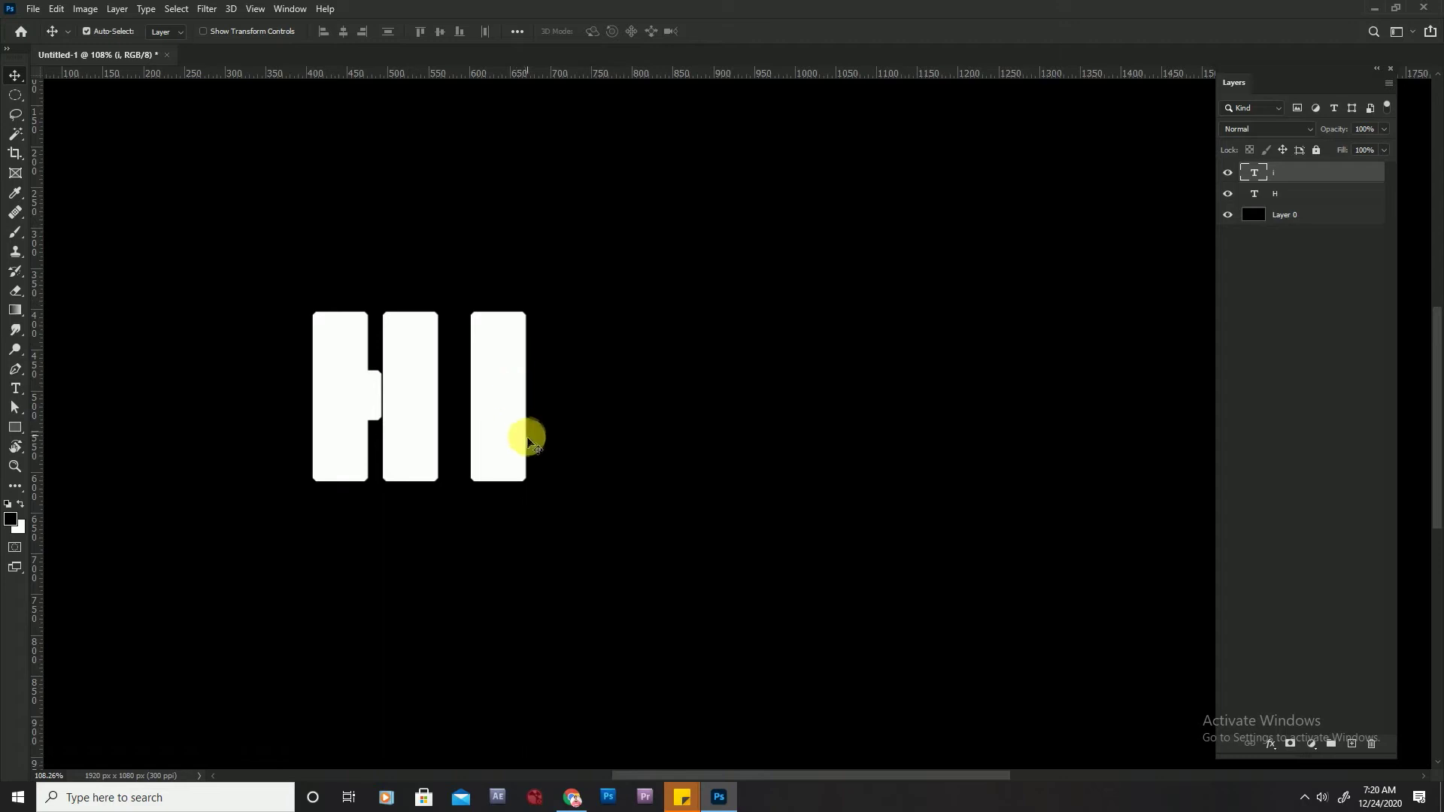
left_click_drag(490, 426, 489, 421, "alt")
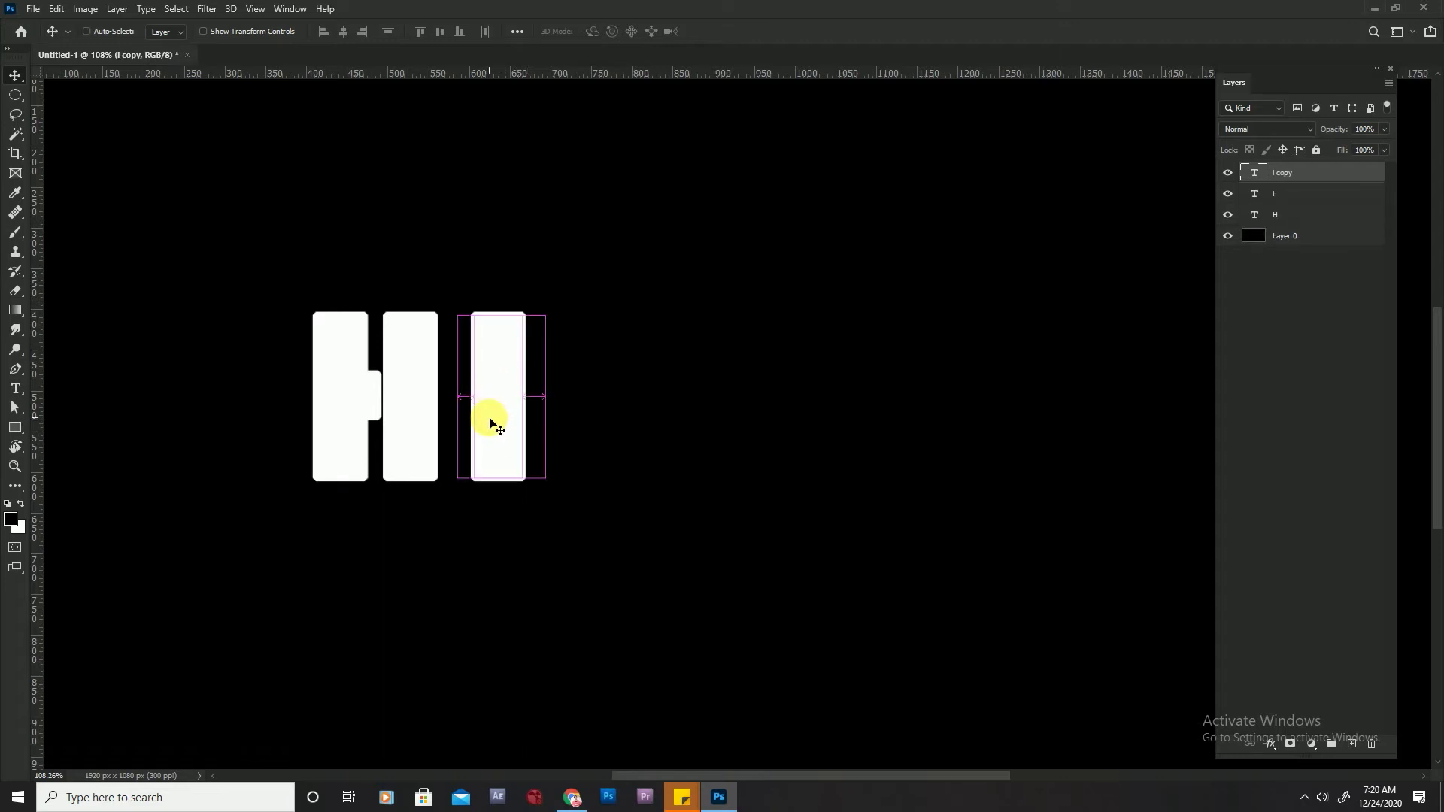
left_click_drag(499, 391, 602, 399)
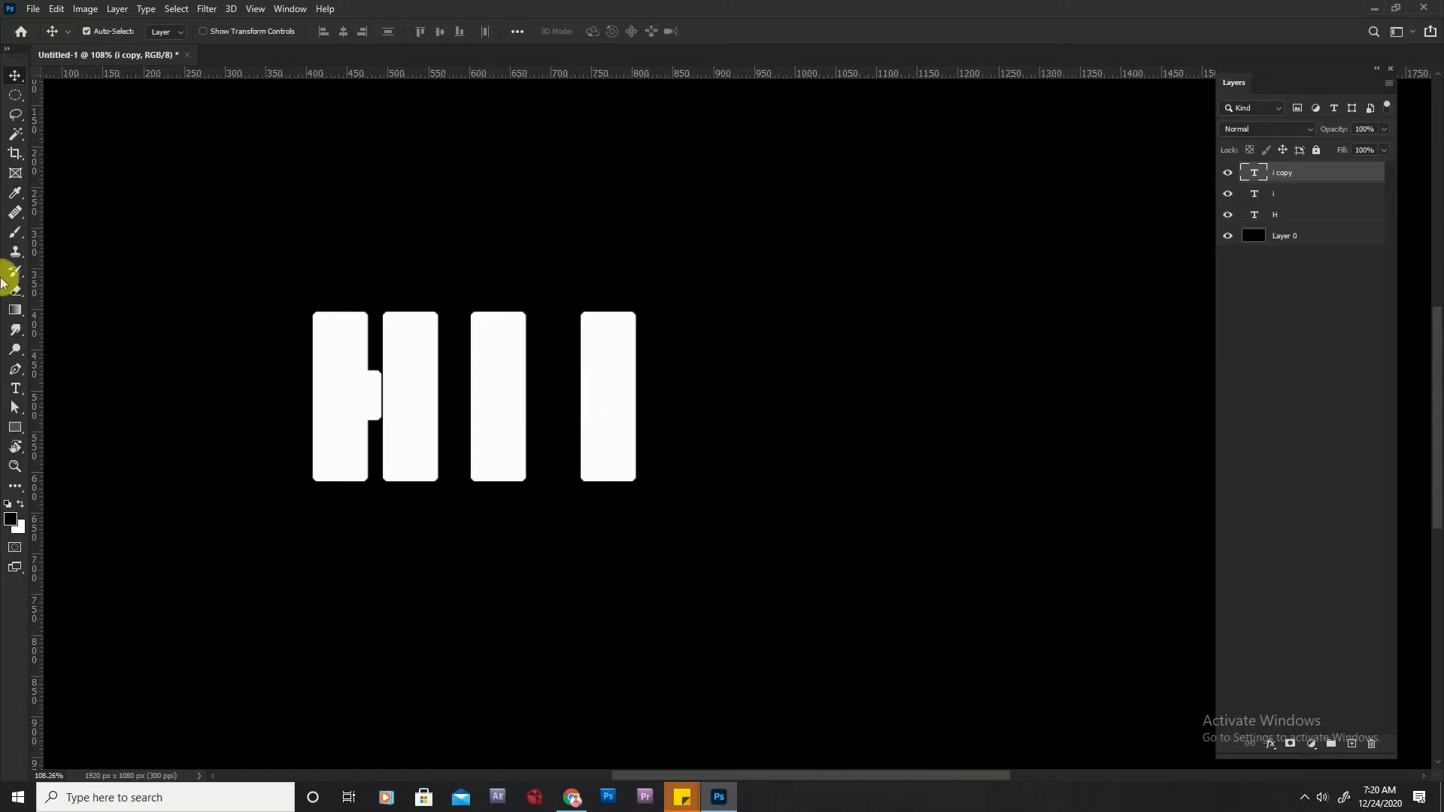
key("t")
double_click(631, 388)
left_click(636, 394)
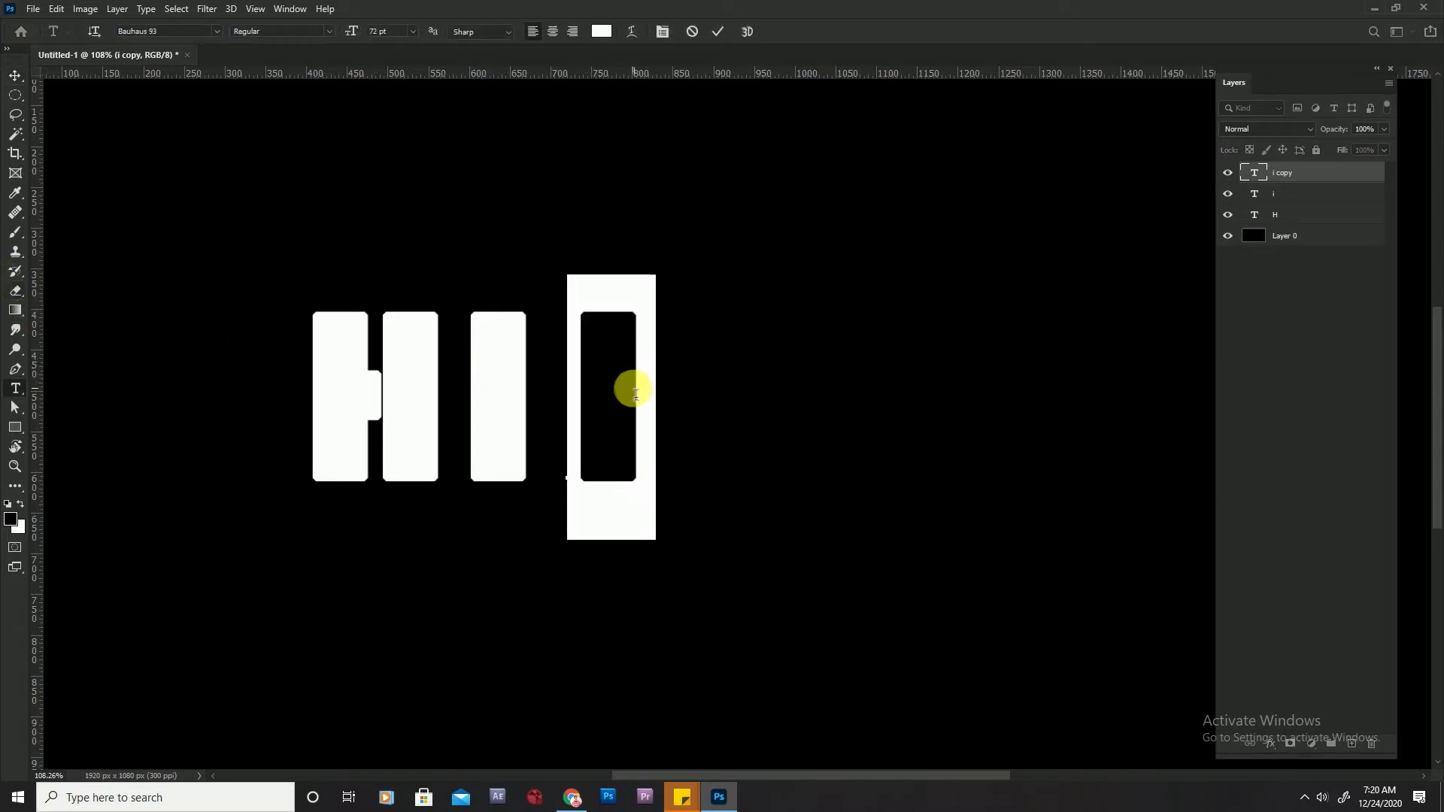
type("t")
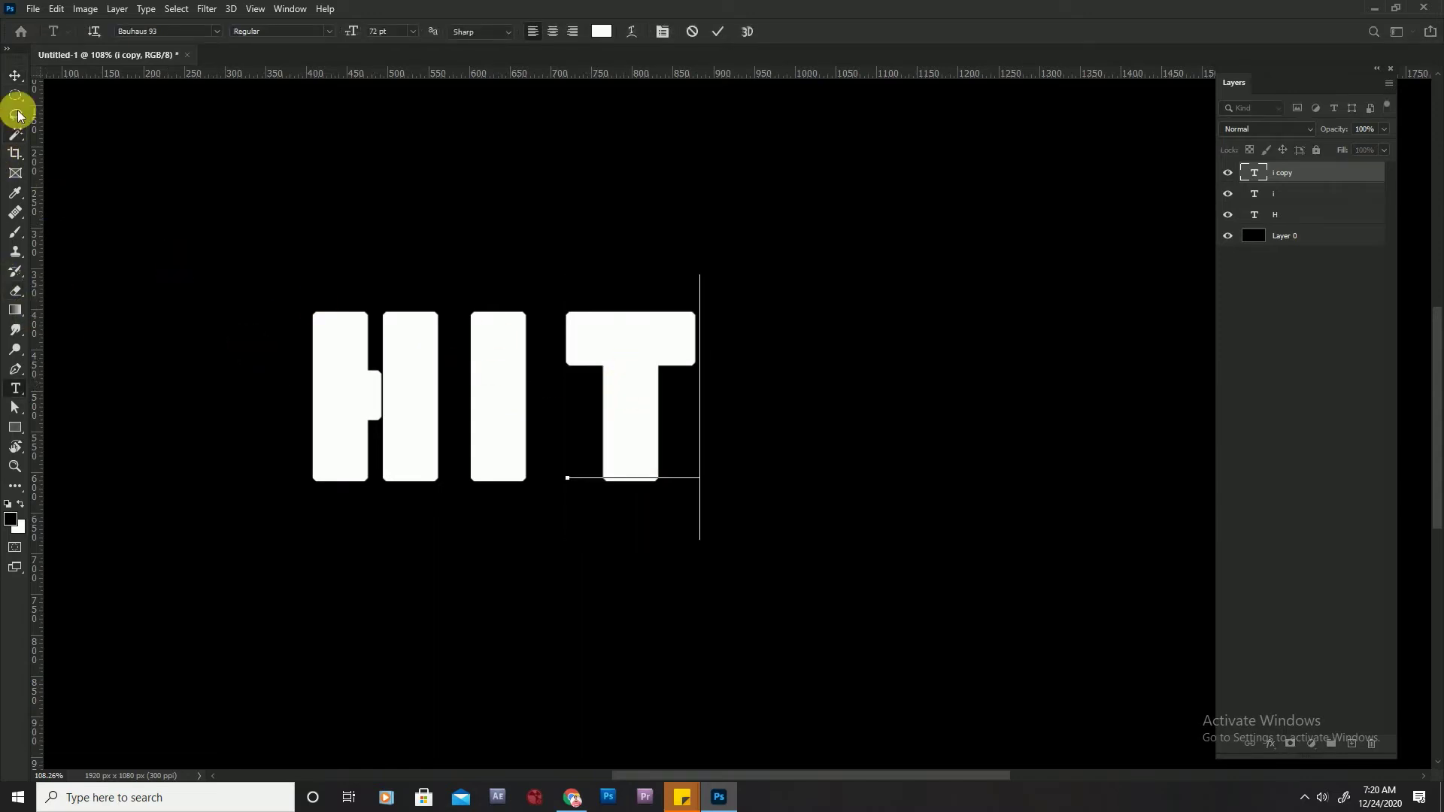
left_click(15, 76)
left_click_drag(629, 386, 622, 381)
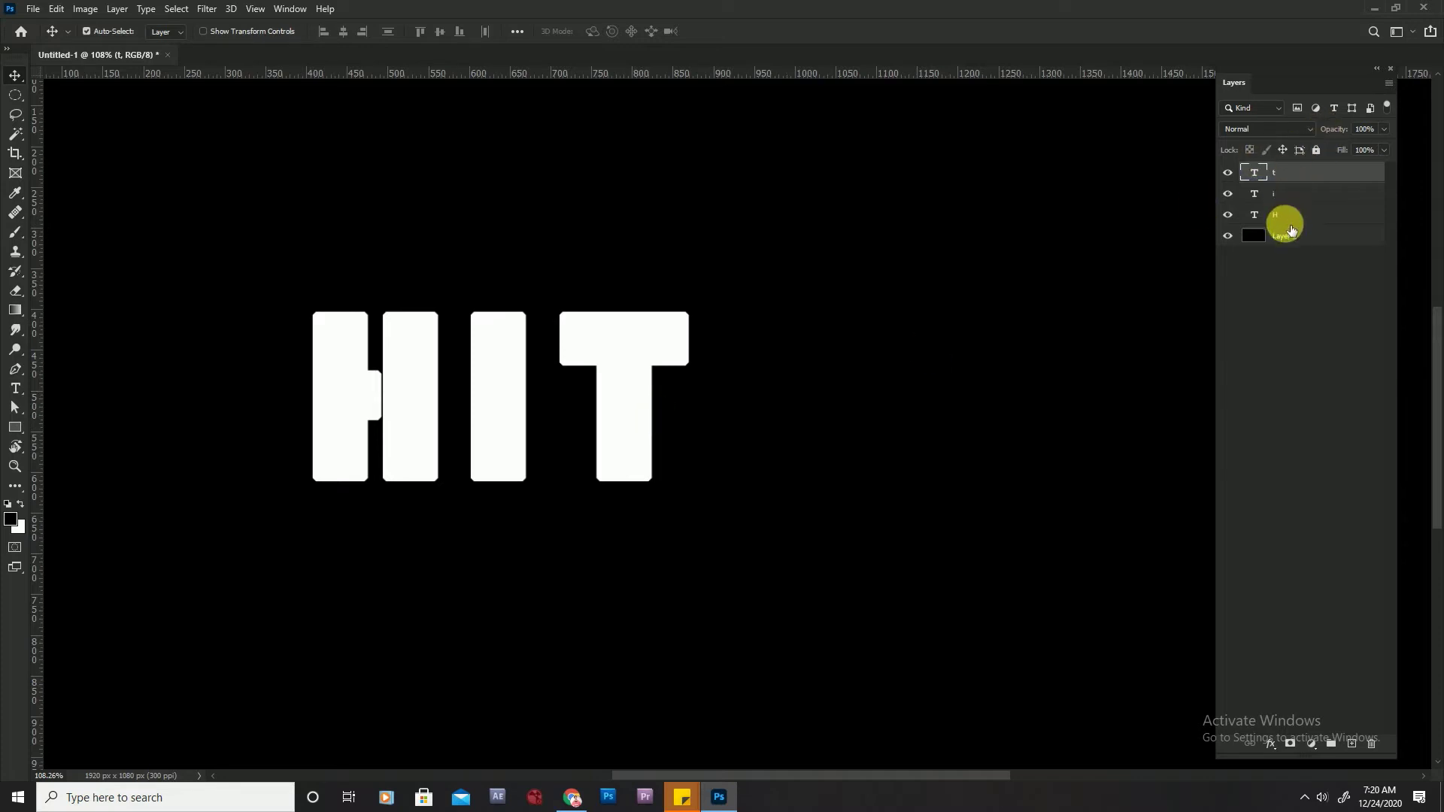
- Place copies of the T and H to the right and retype the middle T as E
left_click_drag(619, 394, 933, 411)
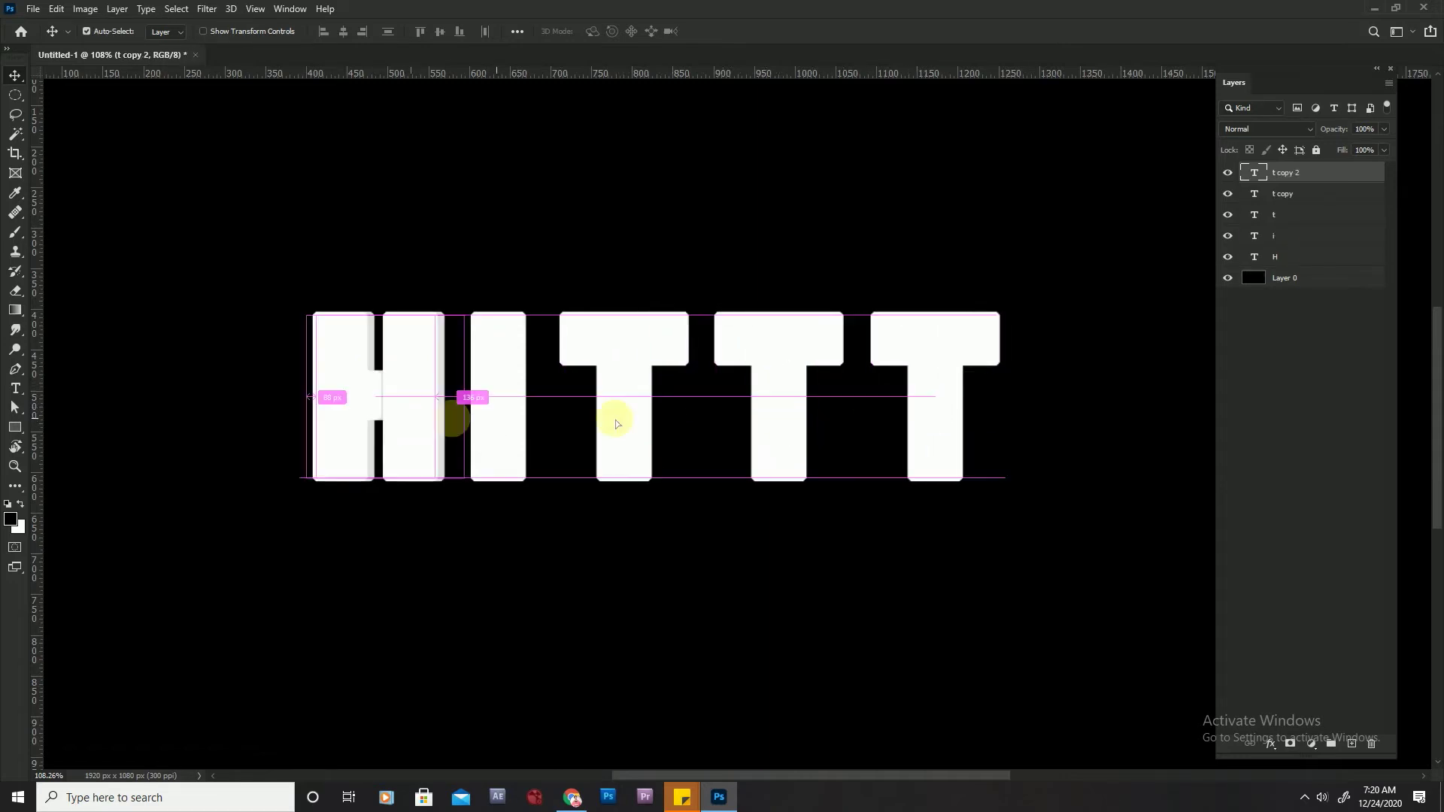
left_click_drag(616, 424, 1129, 419)
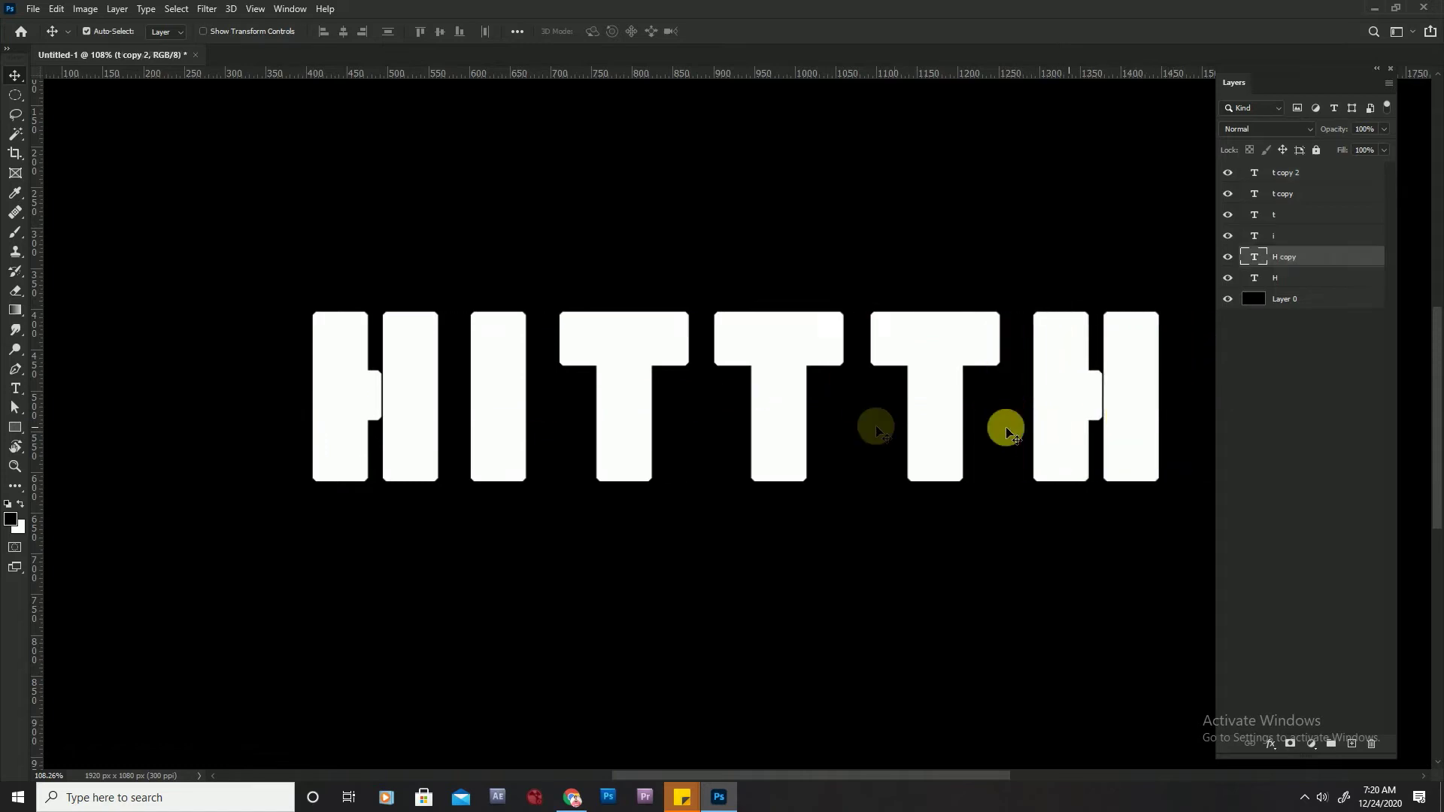
left_click(788, 419)
key("t")
double_click(798, 420)
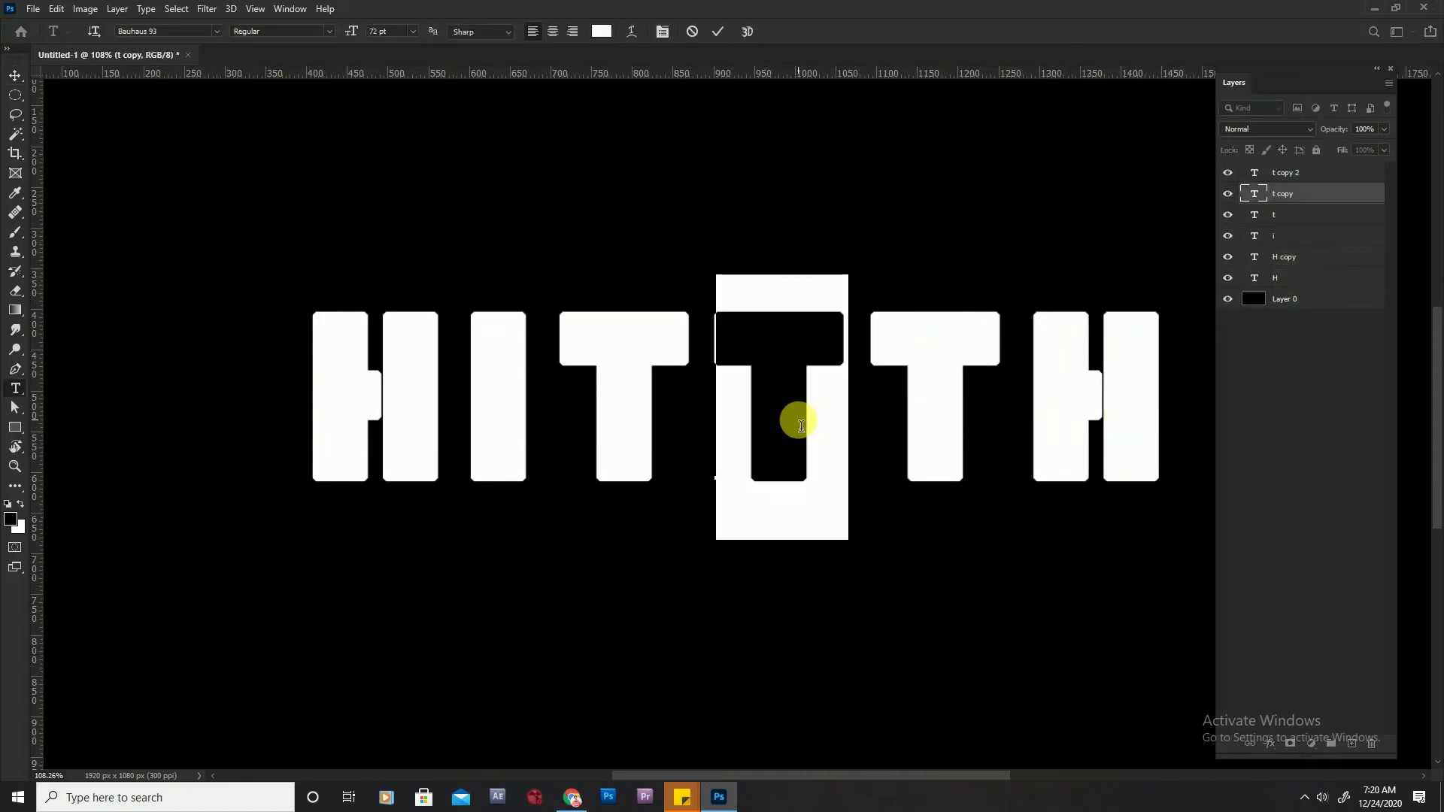
type("e")
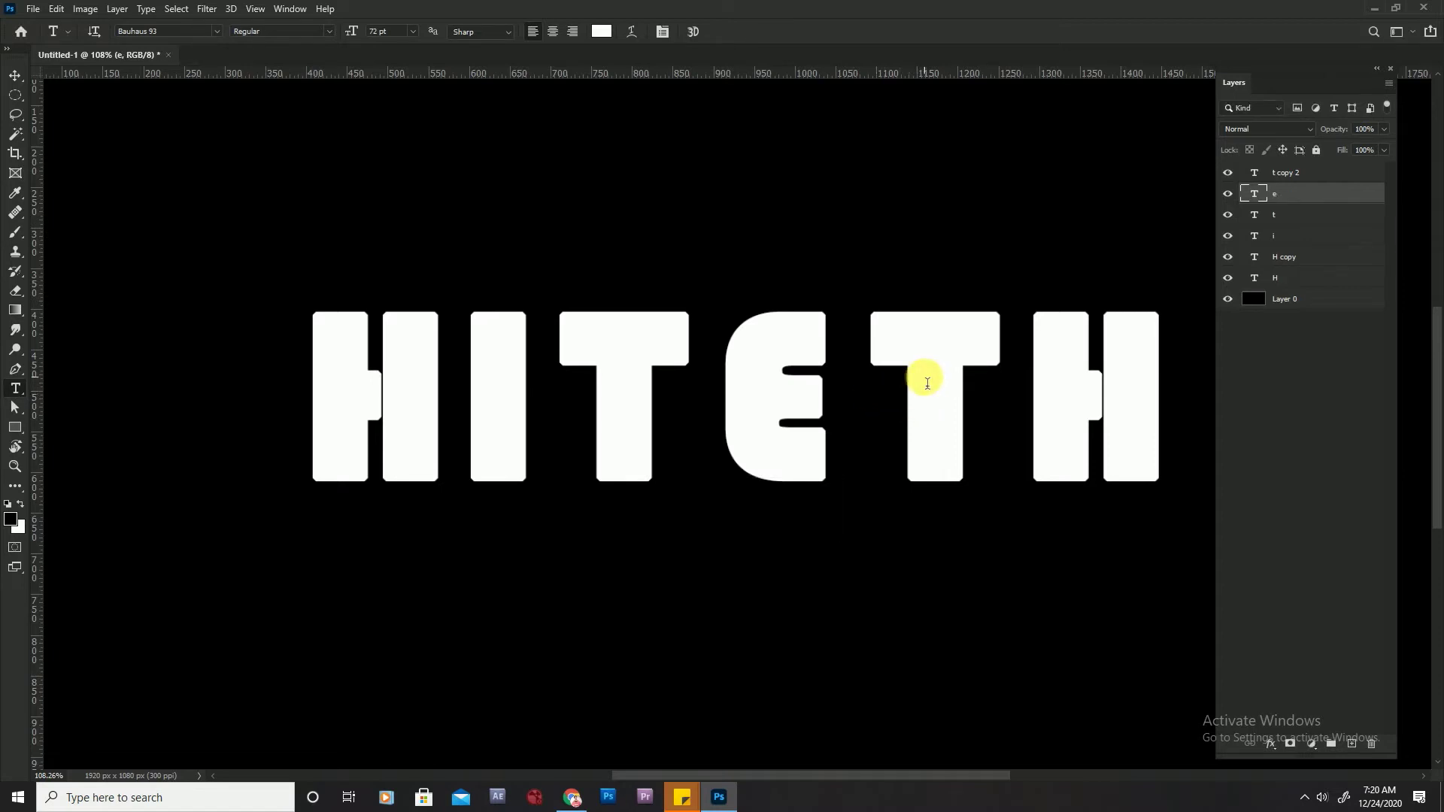
- Retype the last T copy as S to complete HITESH
left_click(927, 395)
double_click(966, 421)
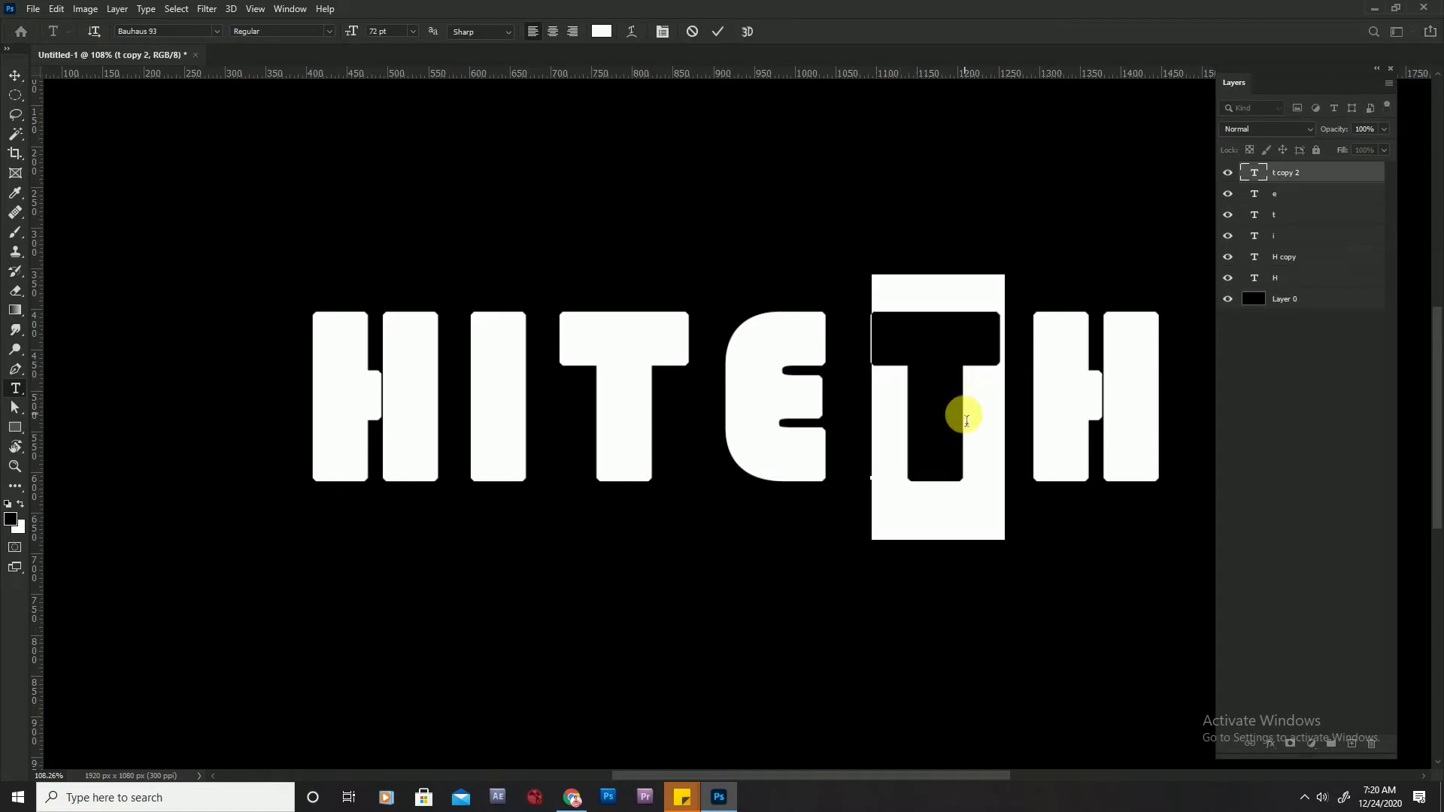
type("s")
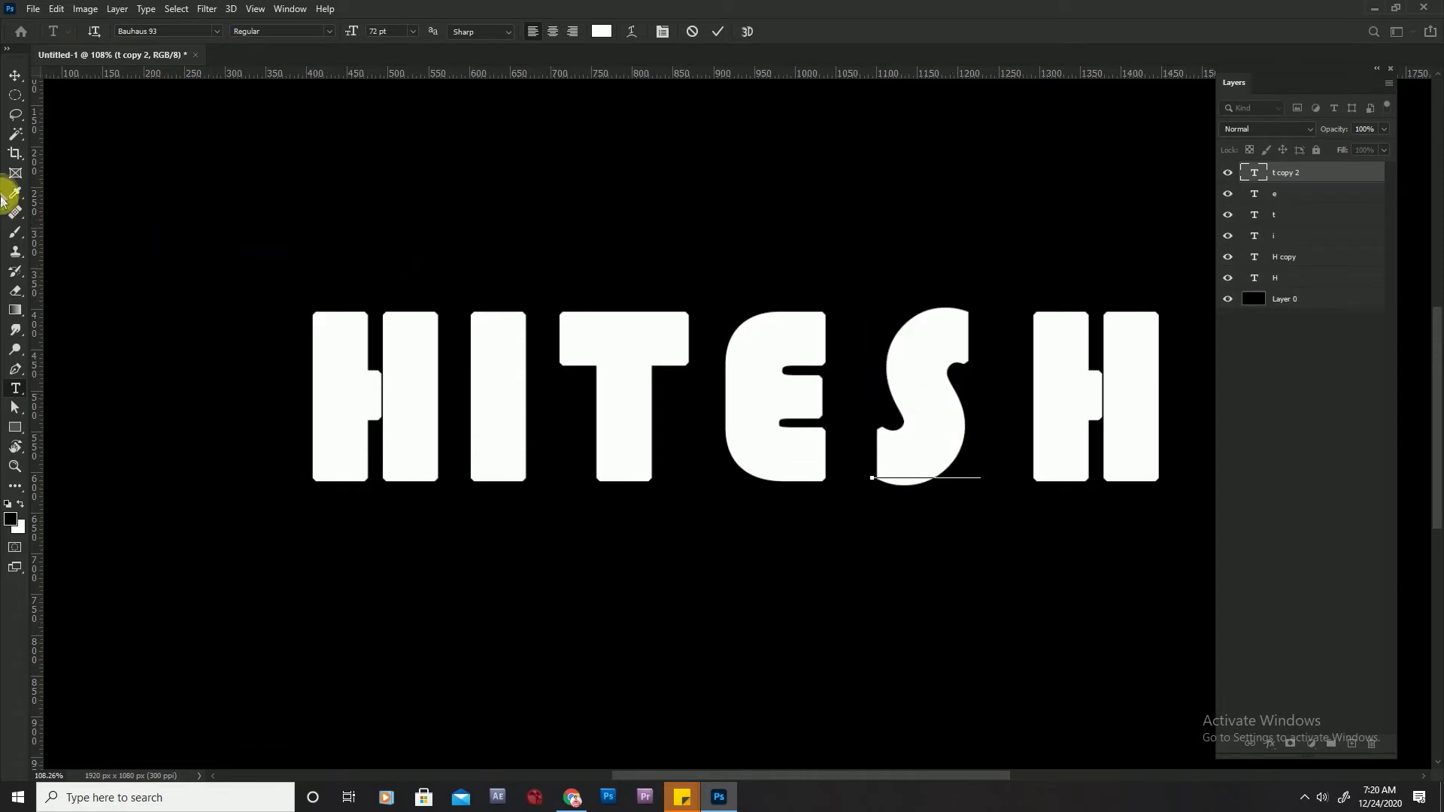
left_click(14, 75)
scroll(715, 409, "down", 5)
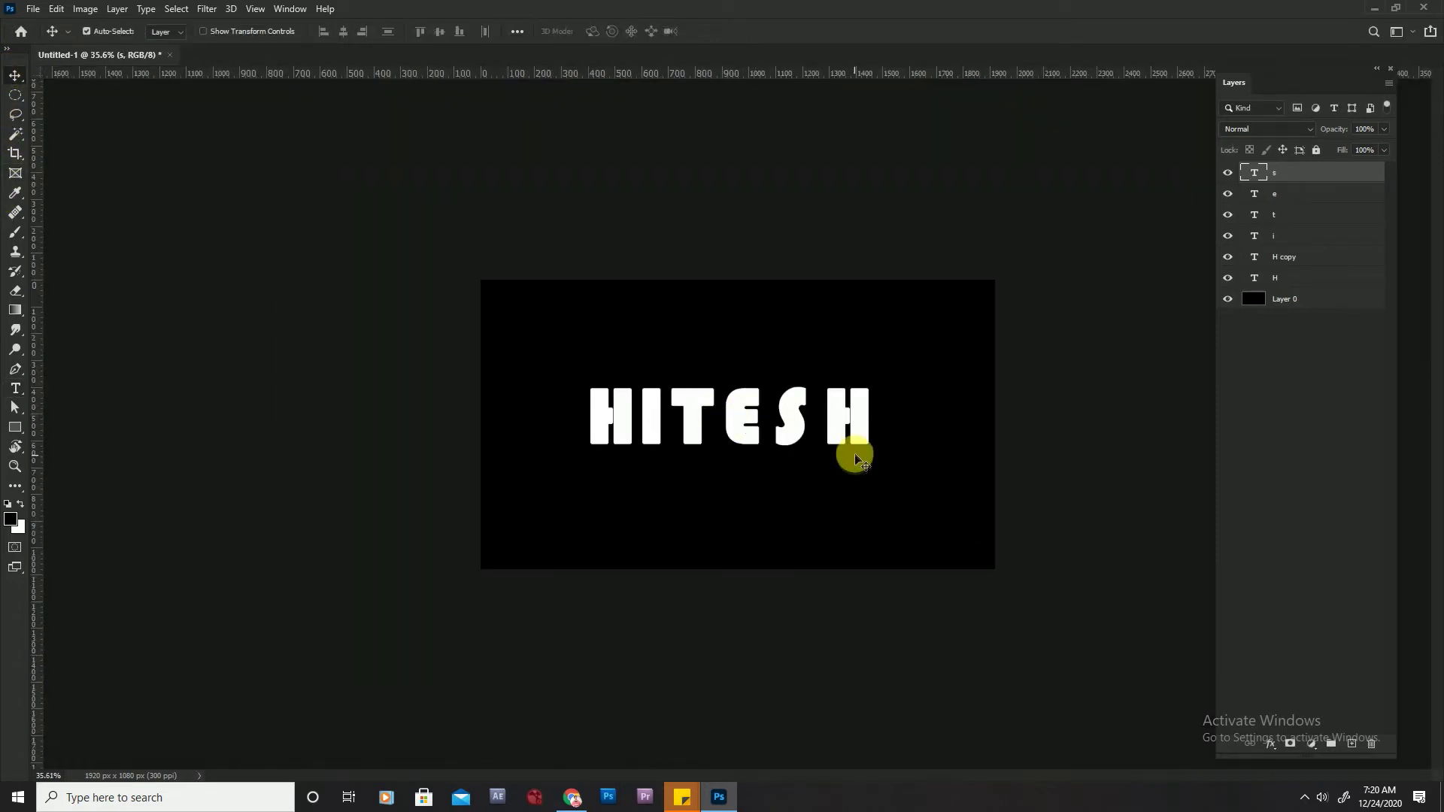
- Nudge the first H letter slightly to the left
scroll(865, 440, "up", 3)
scroll(879, 426, "up", 2)
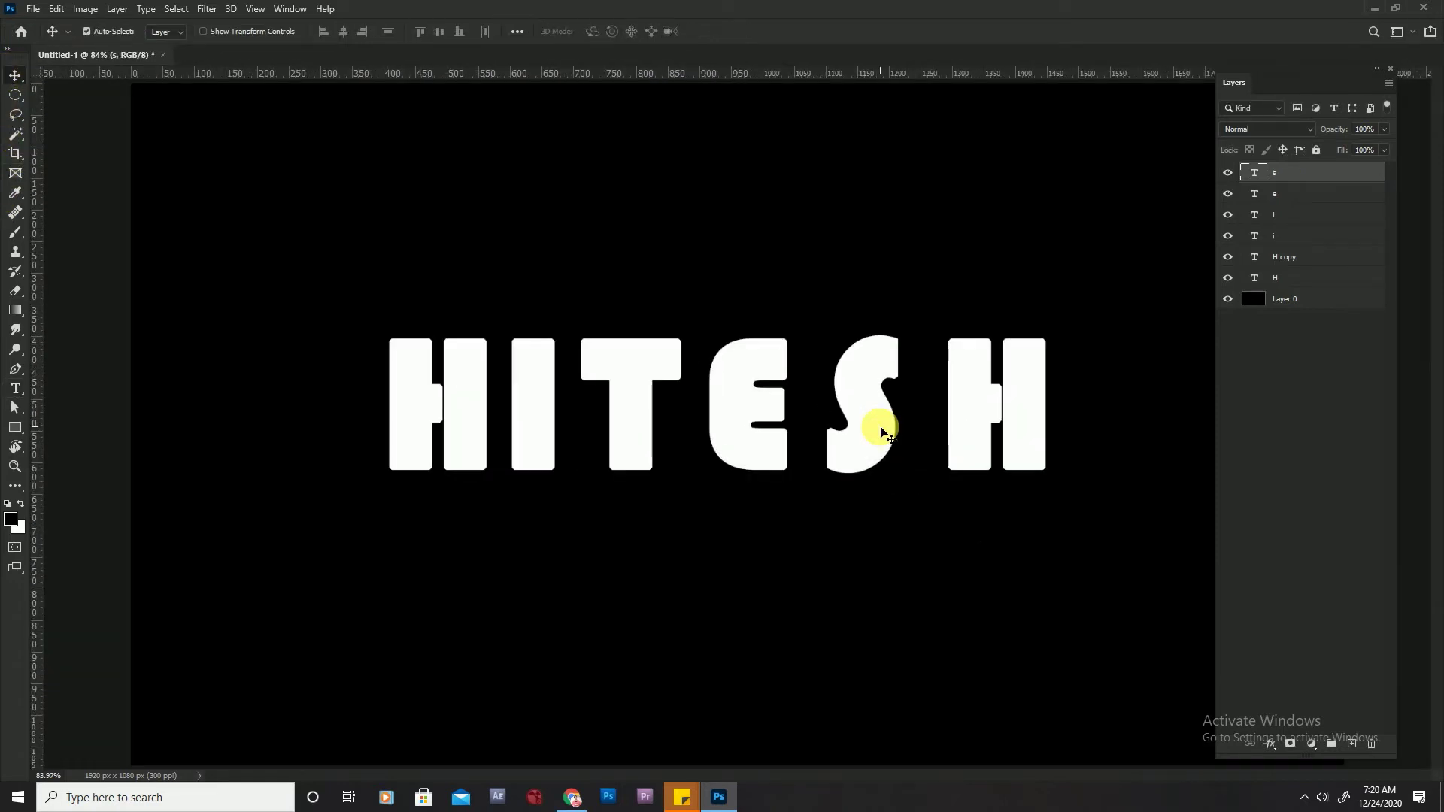
left_click(476, 418)
left_click_drag(491, 422, 489, 422)
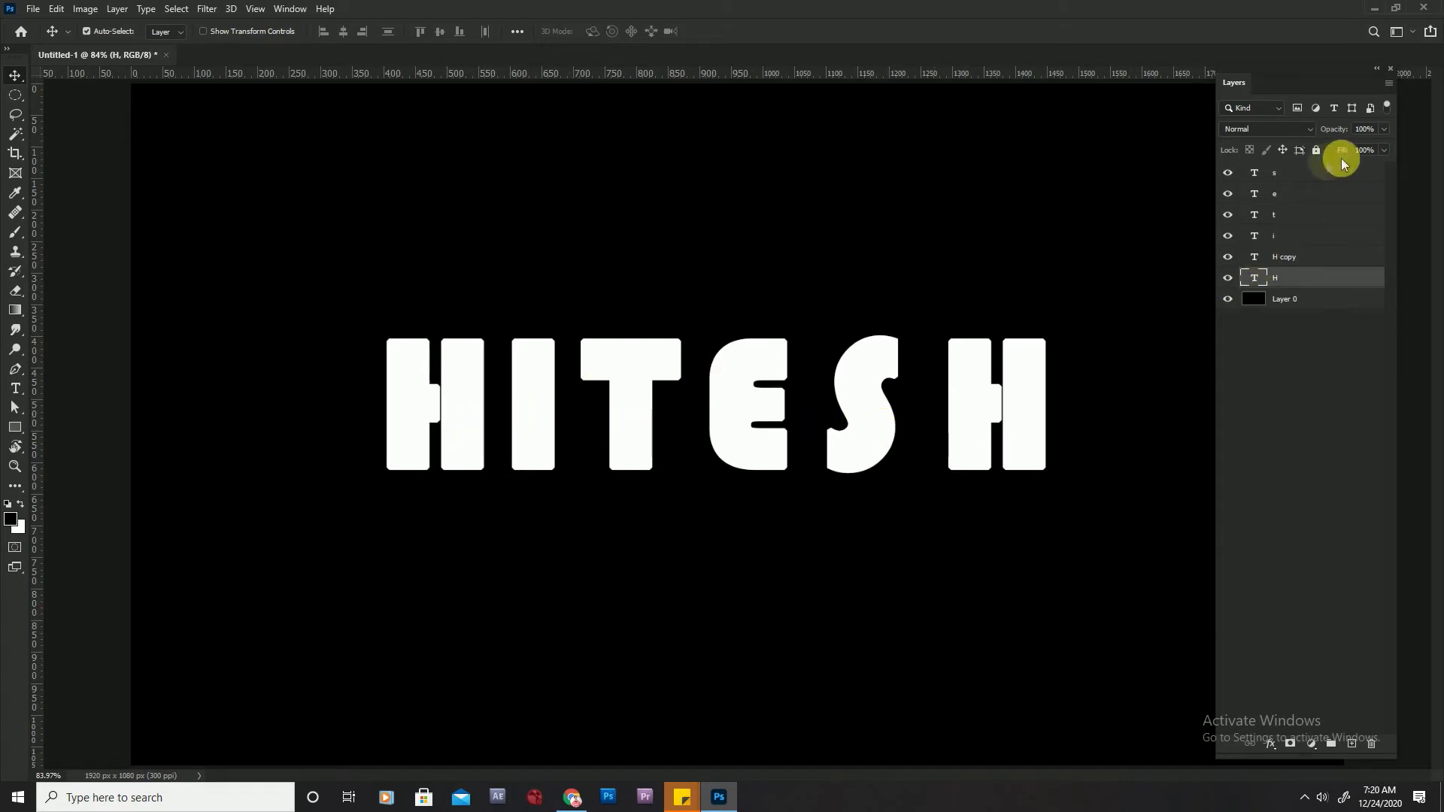
- Scale all six letter layers up to about 153% and move the word up-left
left_click(1297, 173)
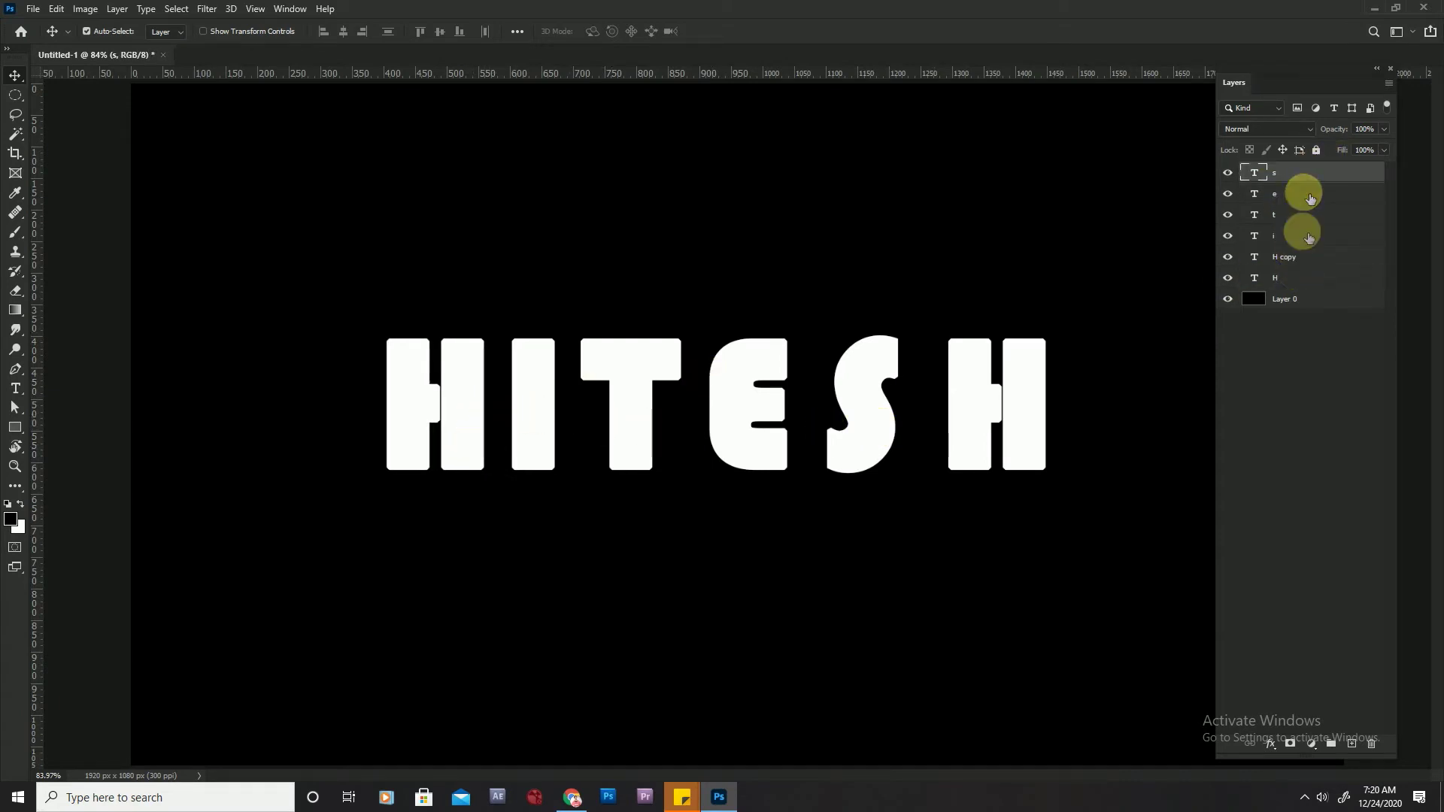
left_click(1292, 277, "shift")
key("ctrl")
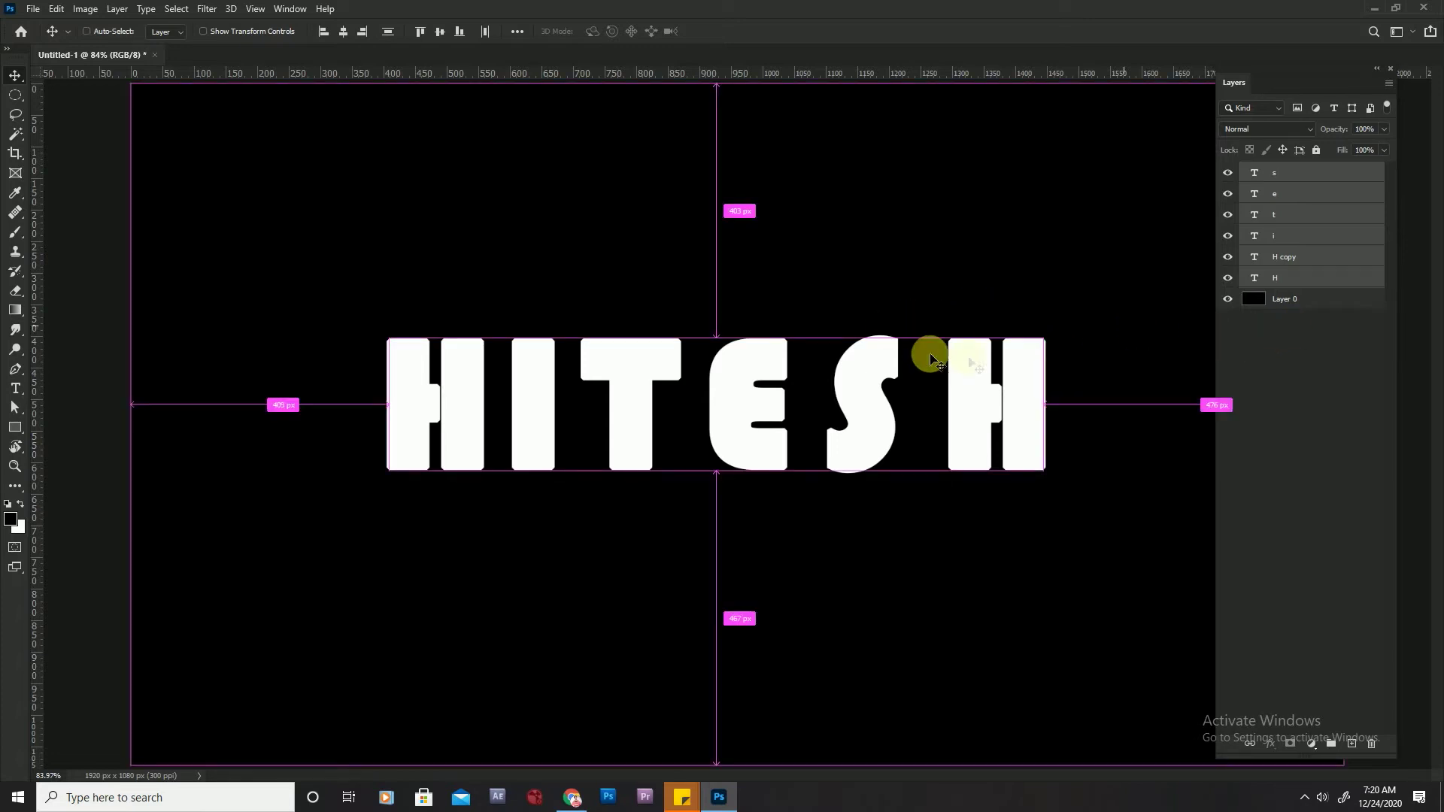
key("ctrl+t")
key("ctrl+minus")
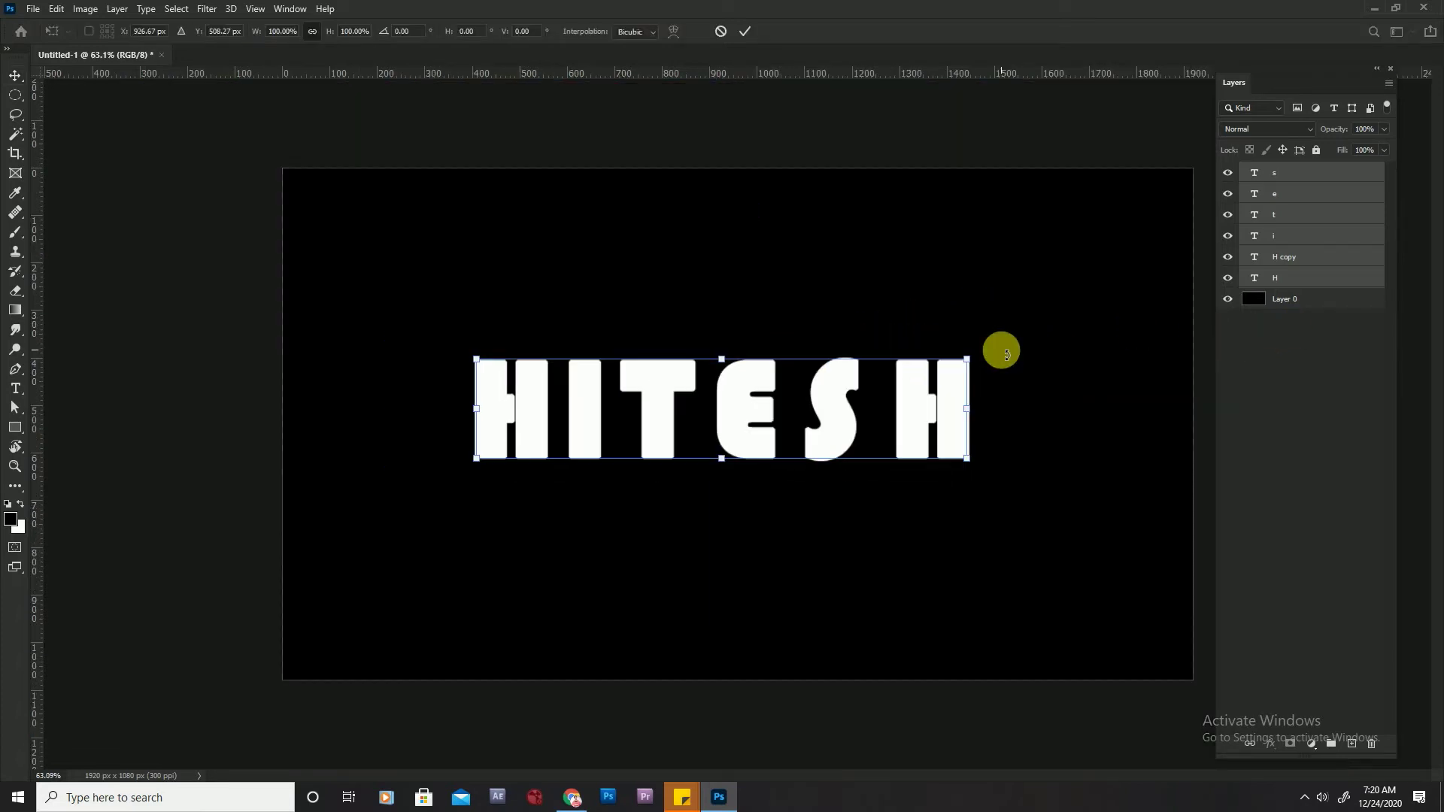
left_click_drag(969, 353, 1129, 258)
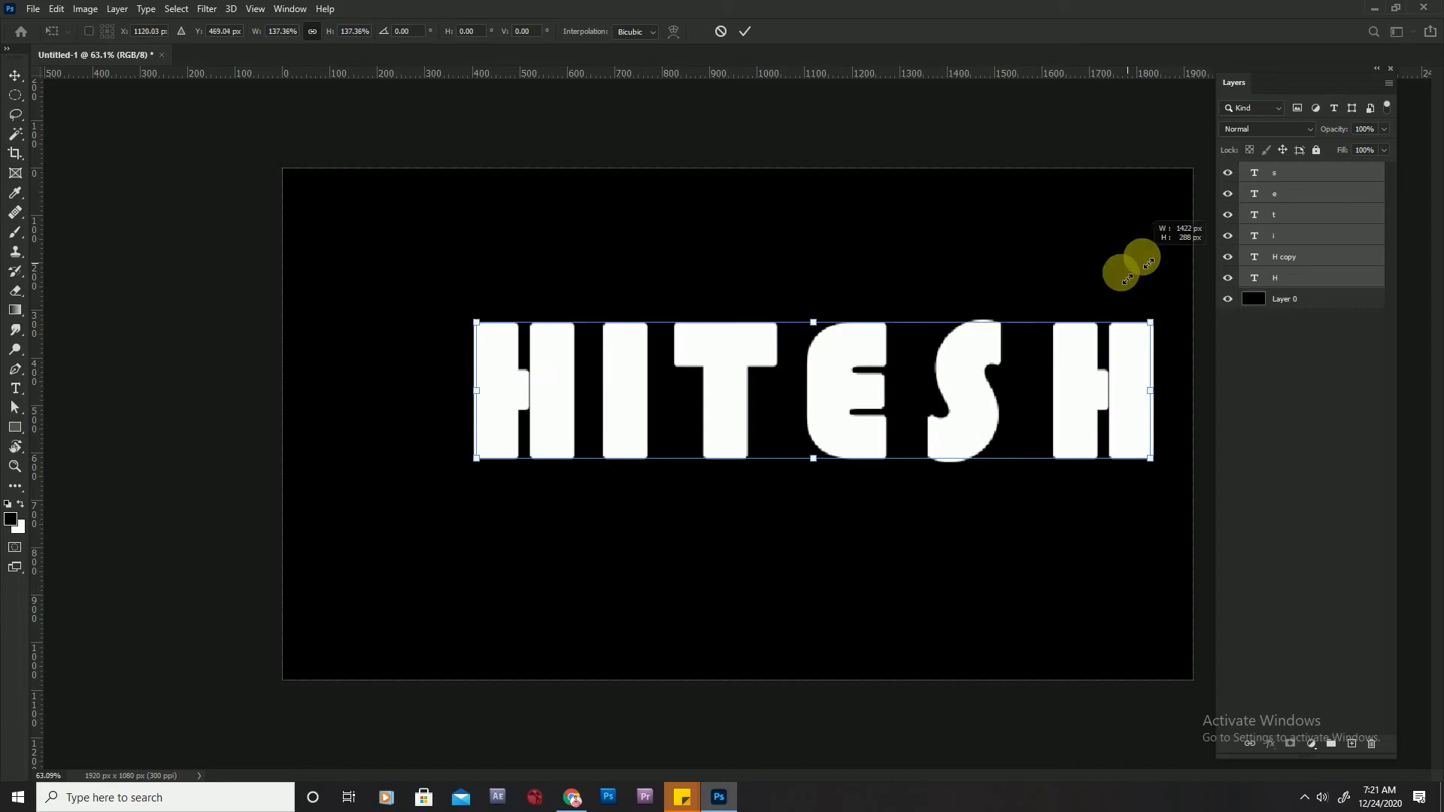
mouse_move(845, 386)
left_mouse_down()
mouse_move(788, 354)
mouse_move(749, 353)
left_mouse_up()
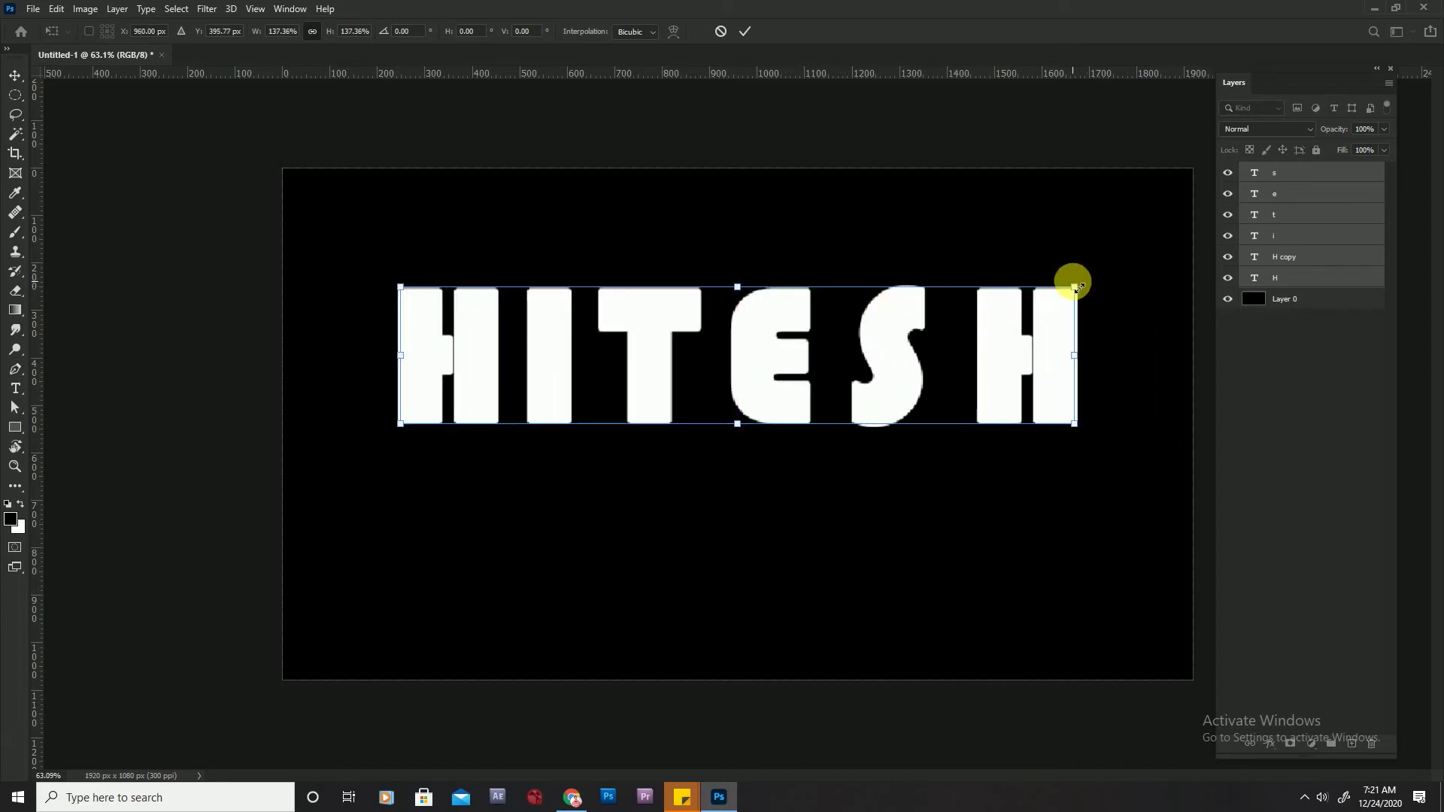
left_click_drag(1077, 284, 1153, 246)
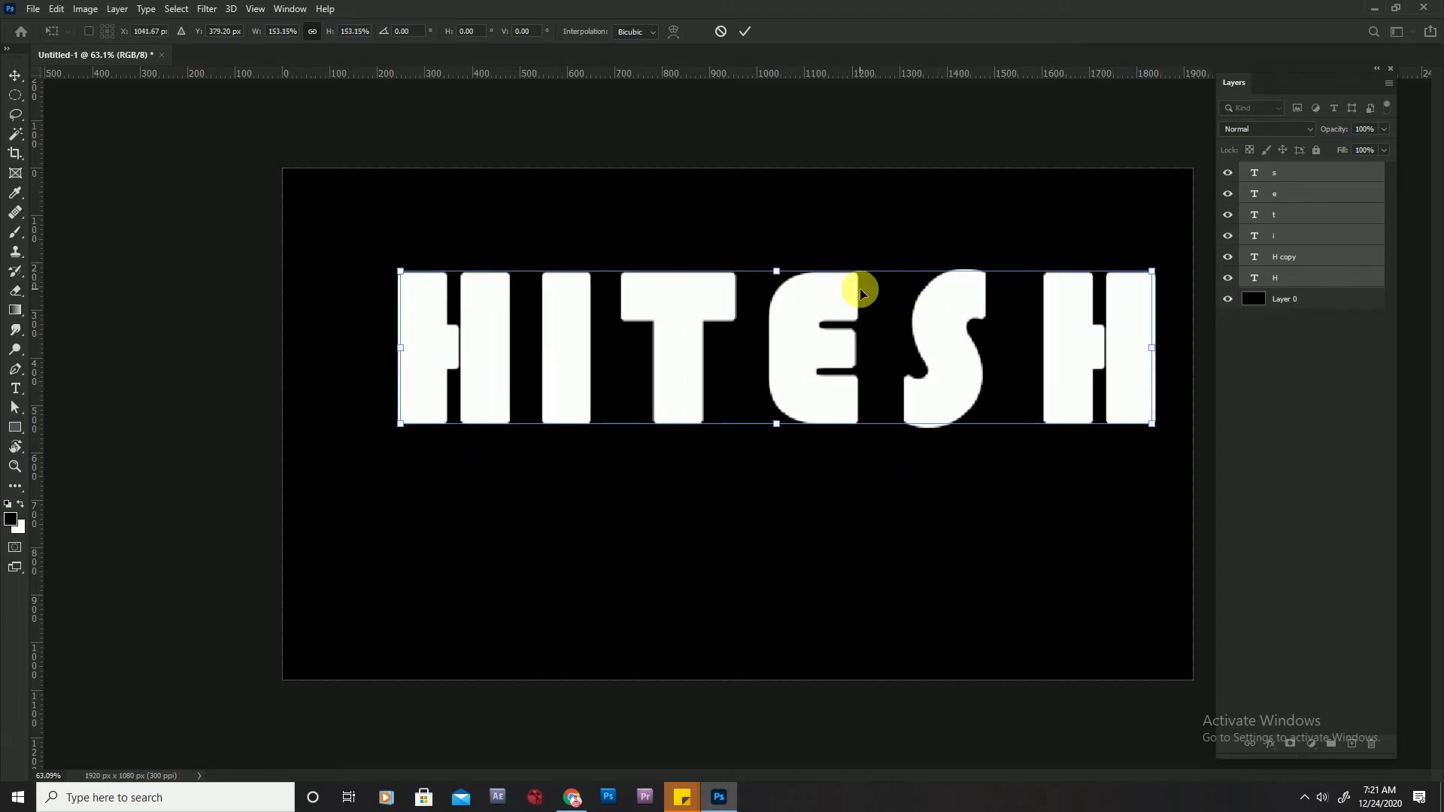
key("Return")
scroll(549, 345, "up", 1)
scroll(354, 376, "down", 2)
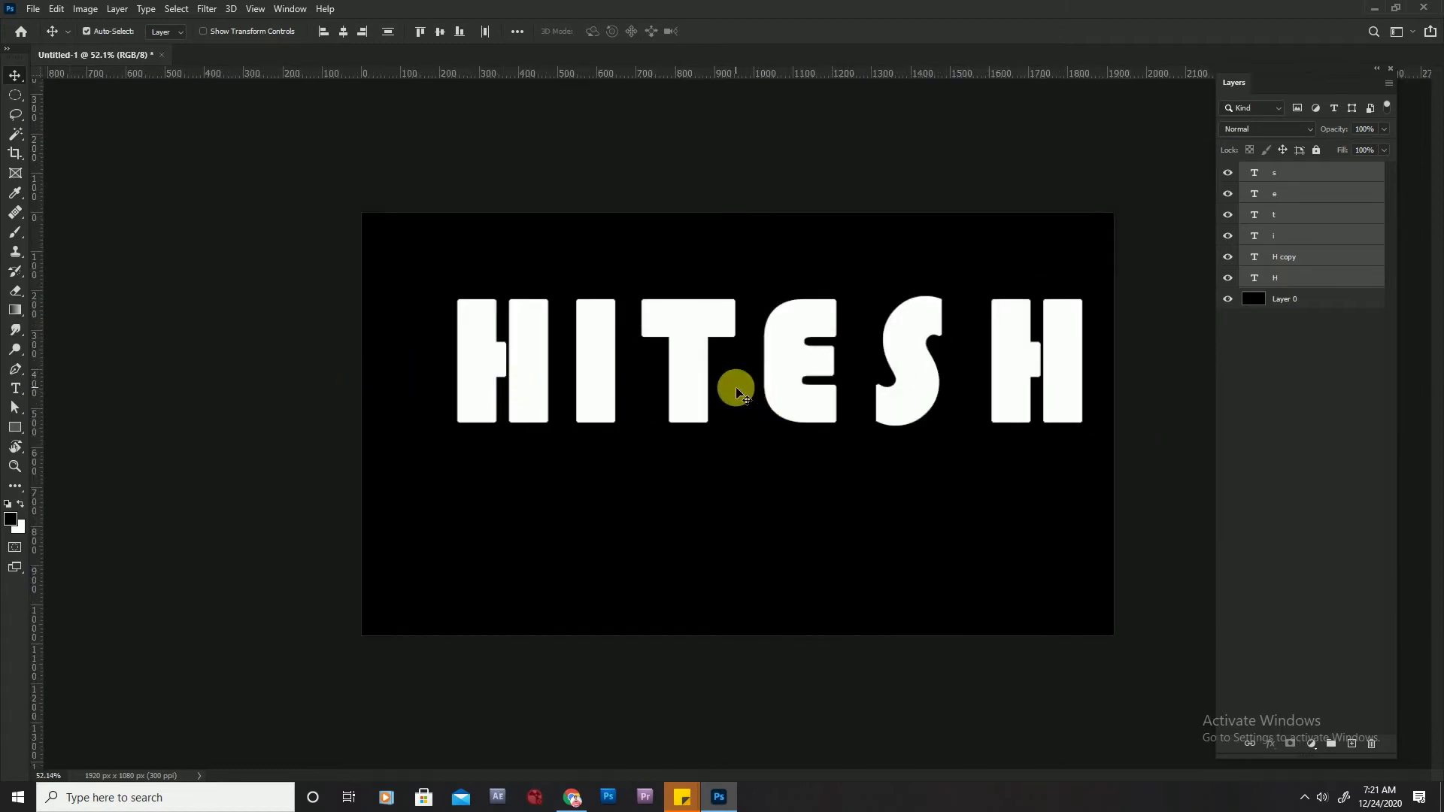
- Select the first H letter's layer and add a layer mask to it
left_click(1264, 325)
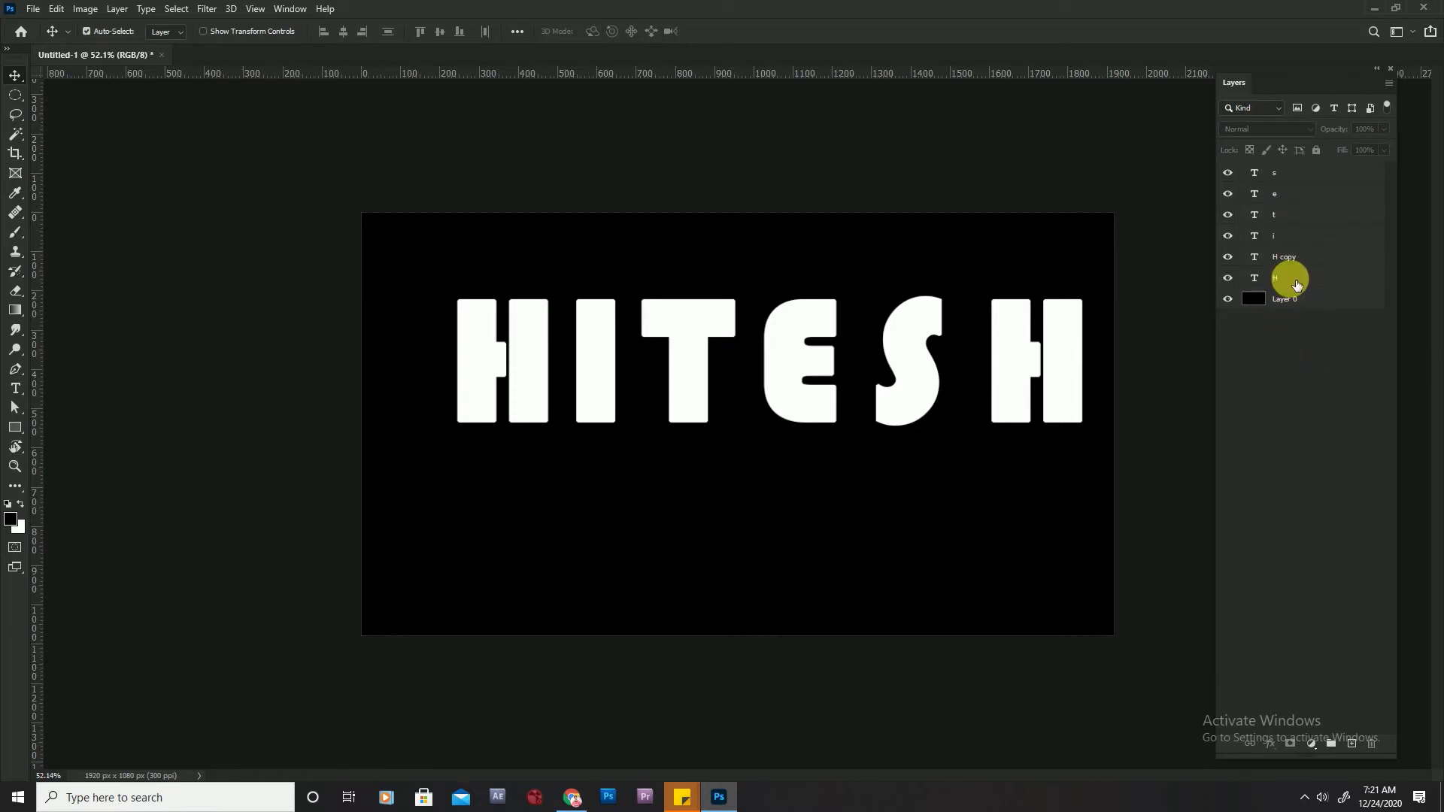
left_click(1297, 285)
left_click(1228, 278)
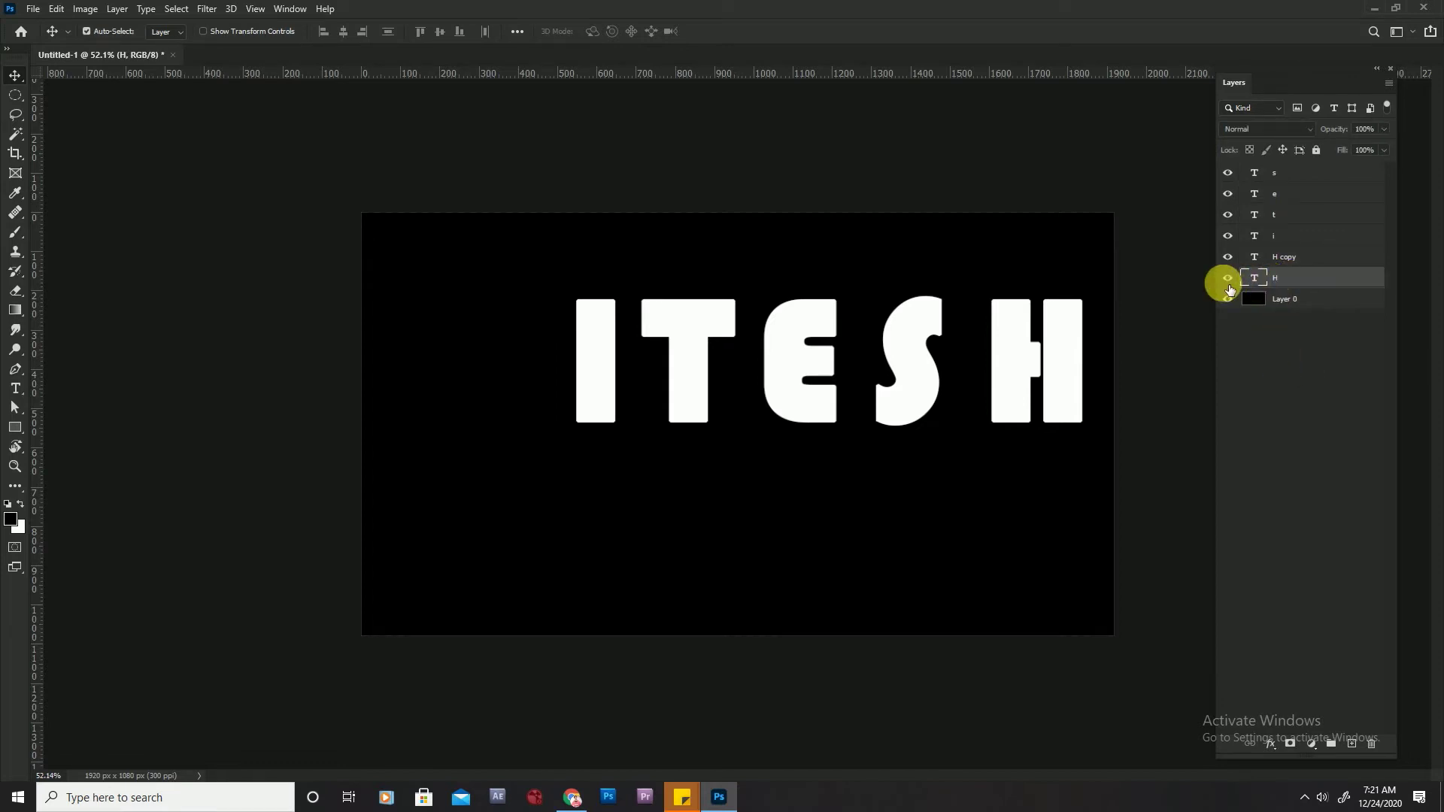
scroll(477, 377, "up", 3)
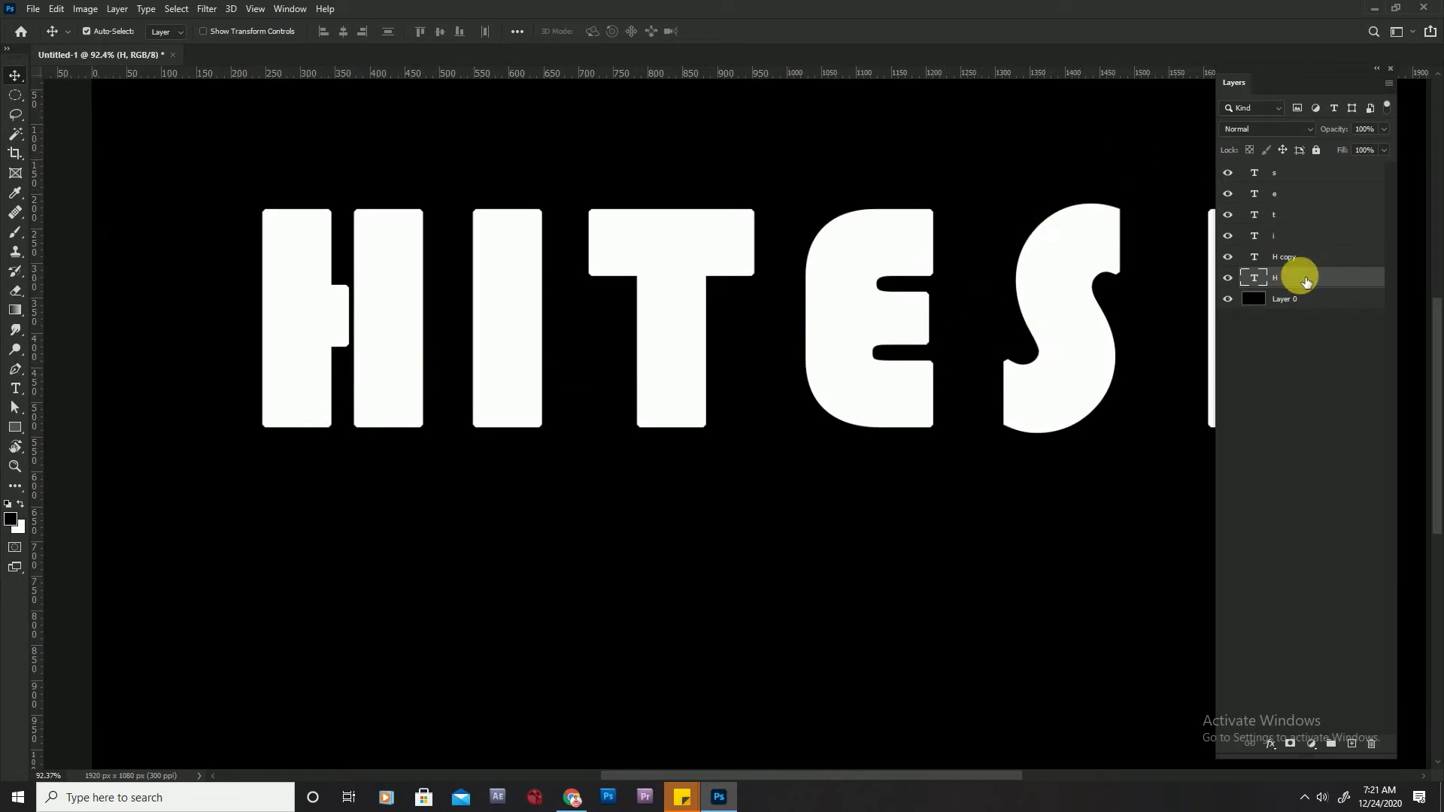
left_click(1291, 744)
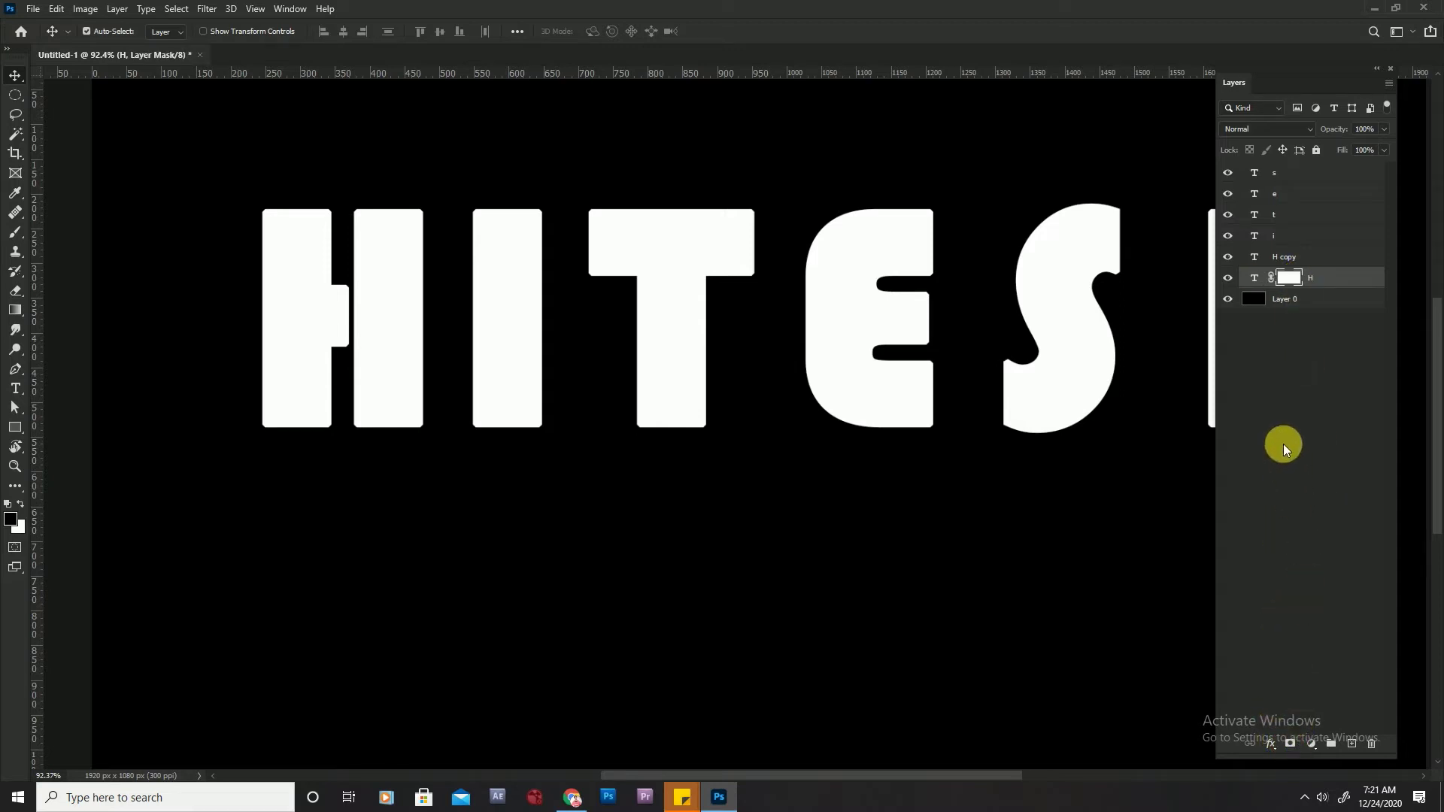
- Draw a gradient on the H's mask so it fades from white into black
left_click(15, 427)
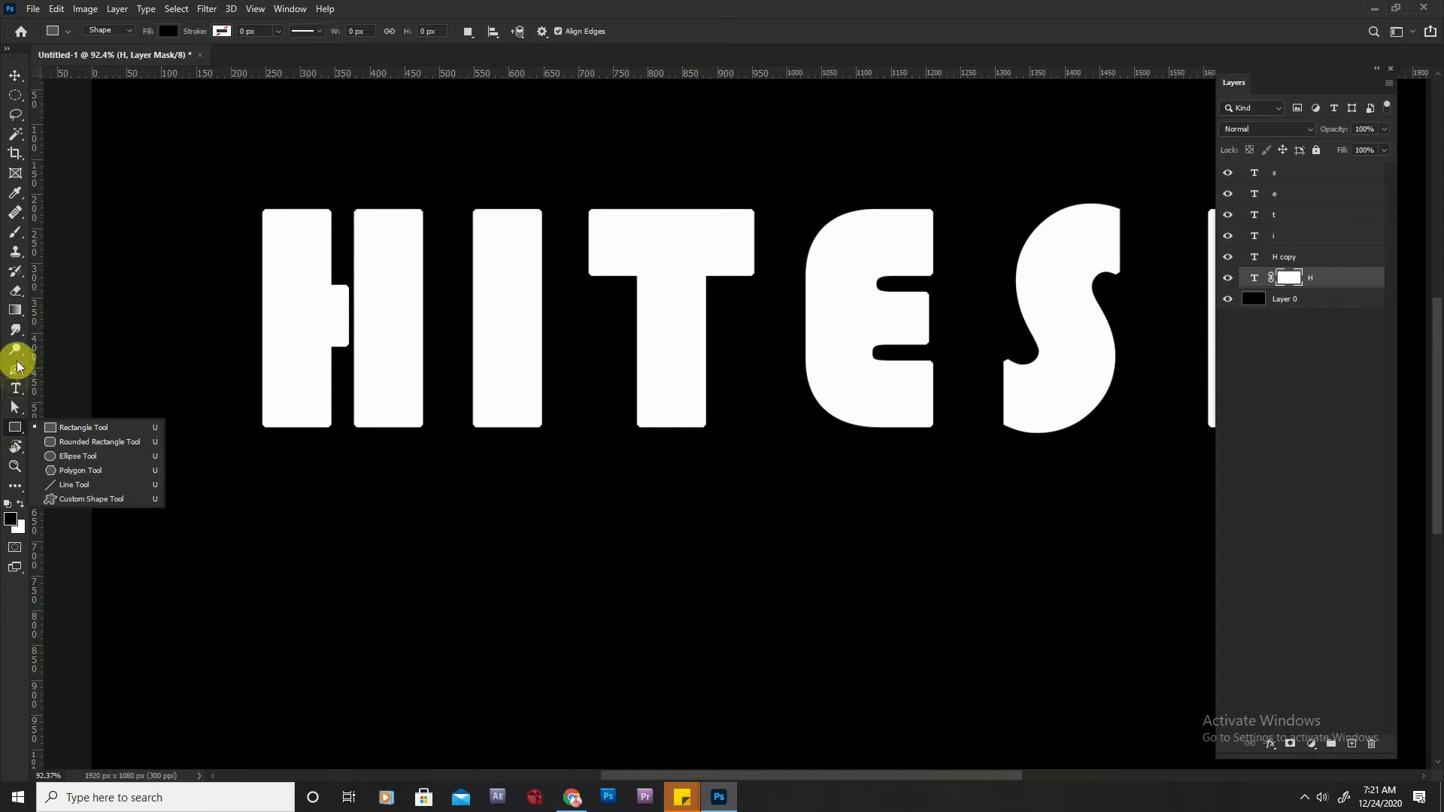
left_click(16, 310)
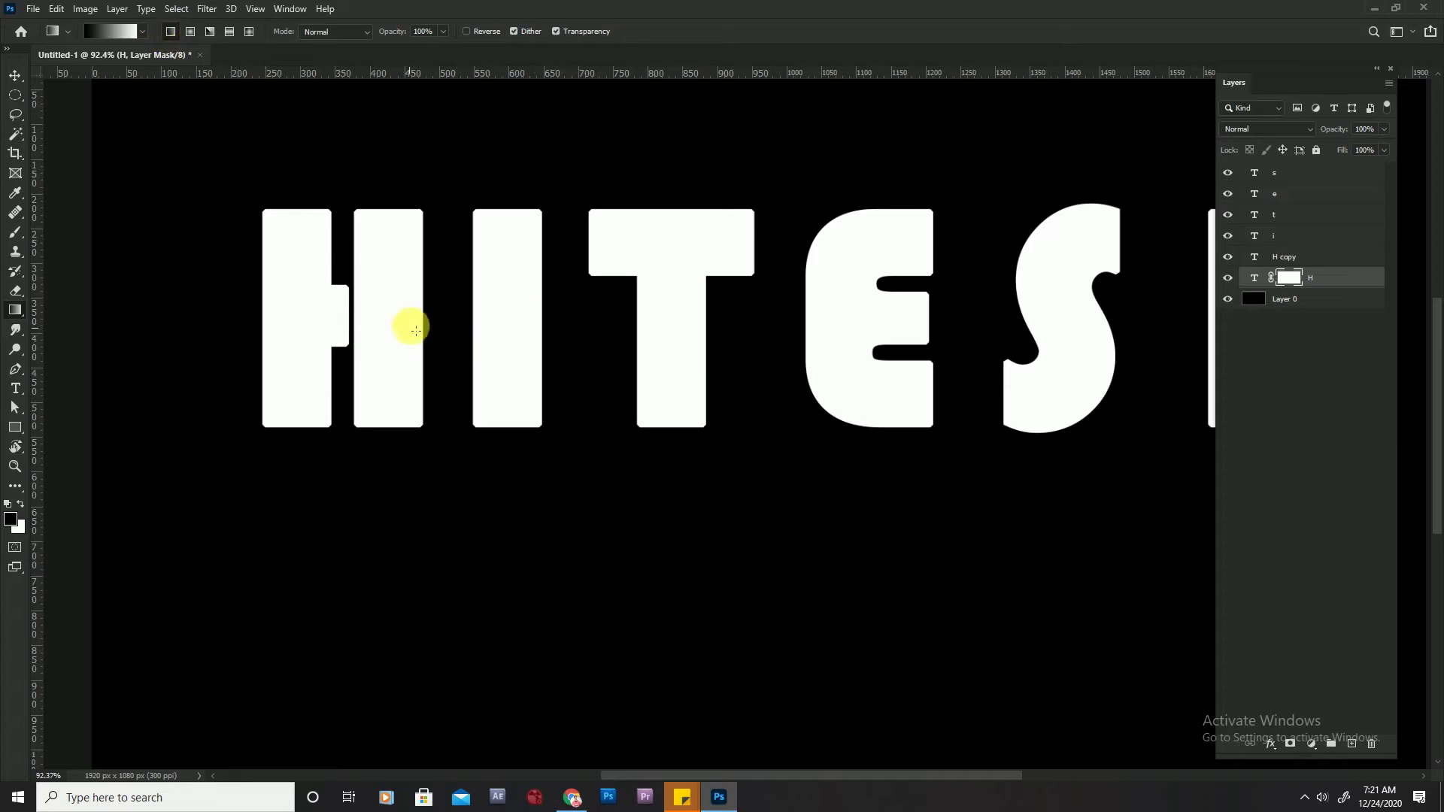
left_click_drag(421, 314, 332, 313)
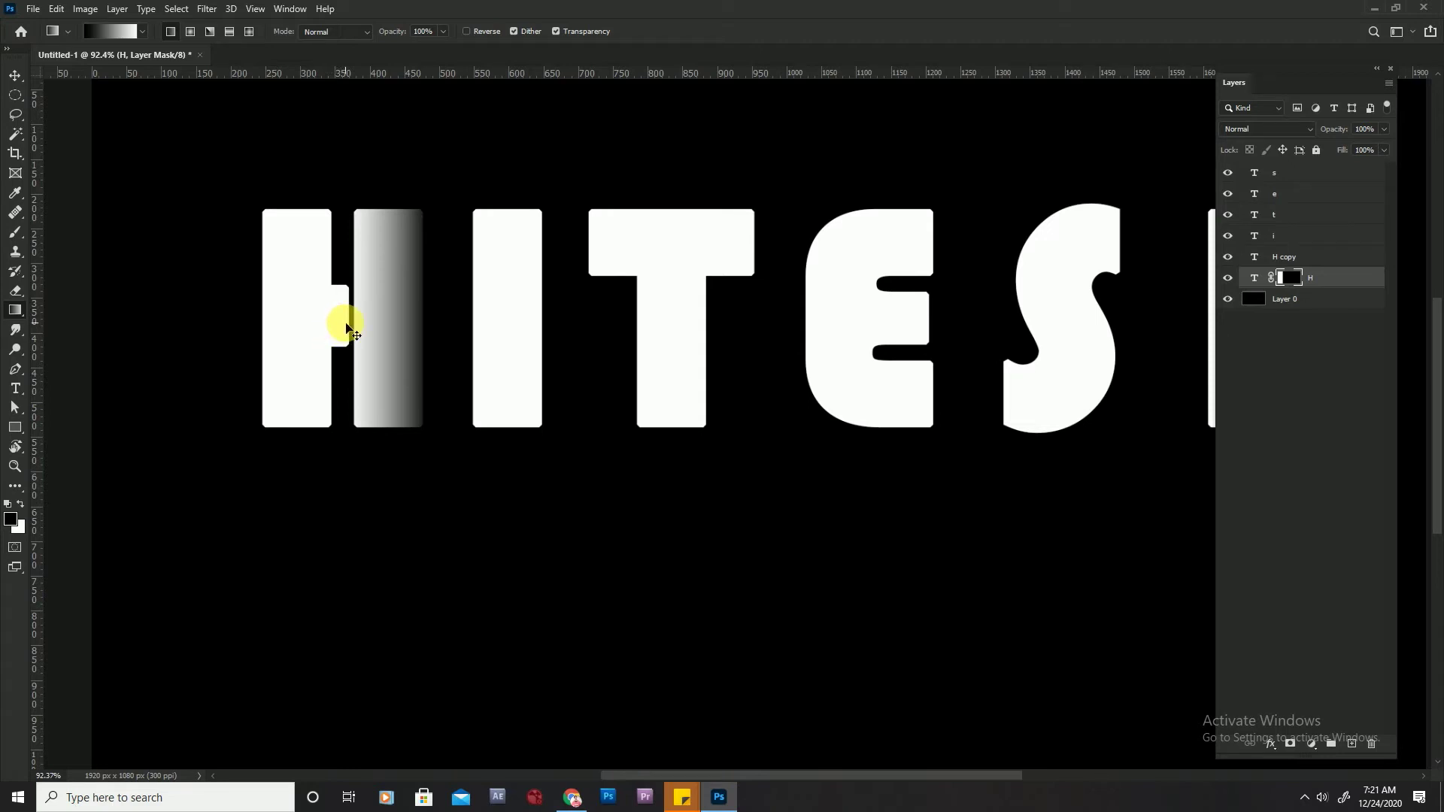
key("ctrl+z")
scroll(393, 326, "up", 2)
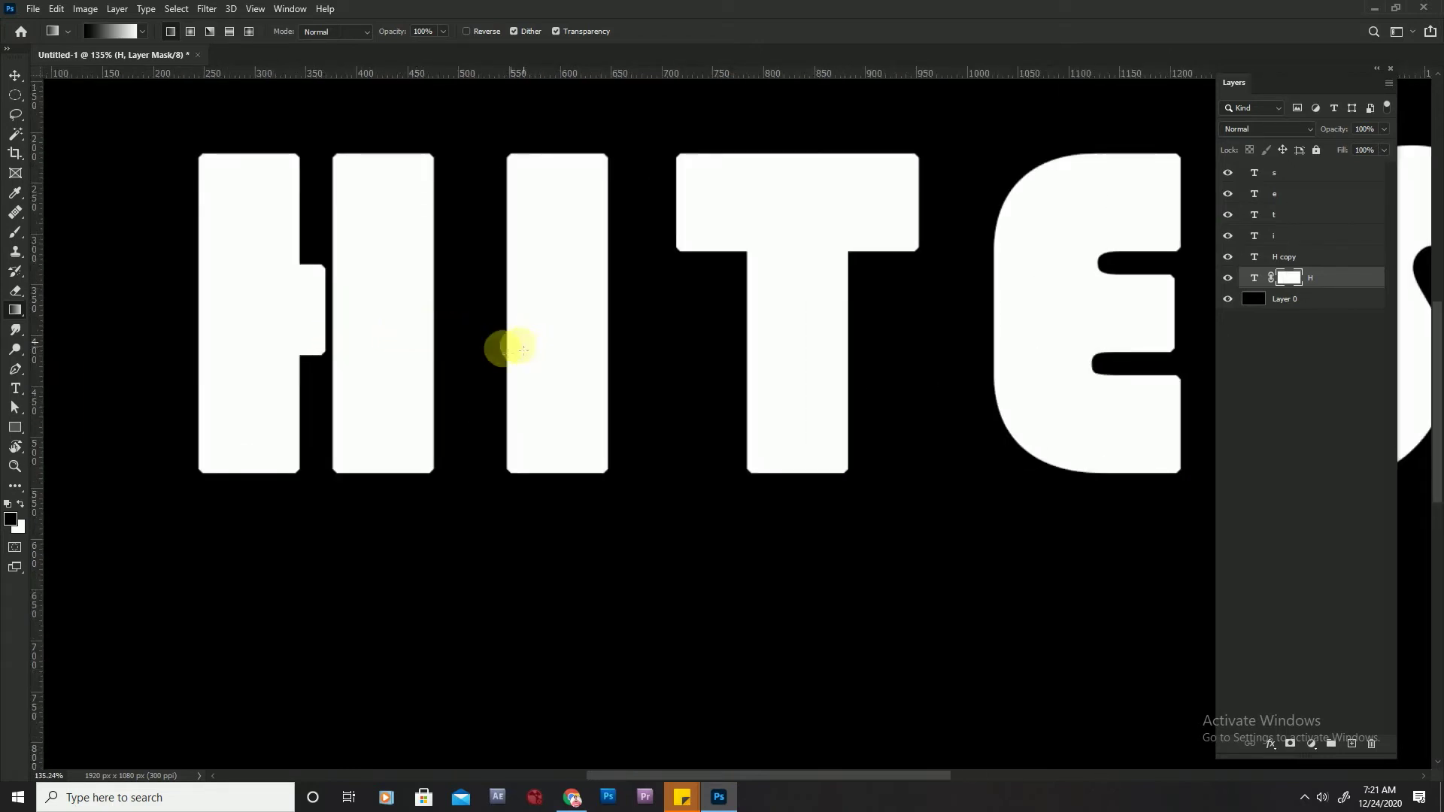
left_click_drag(443, 267, 242, 422)
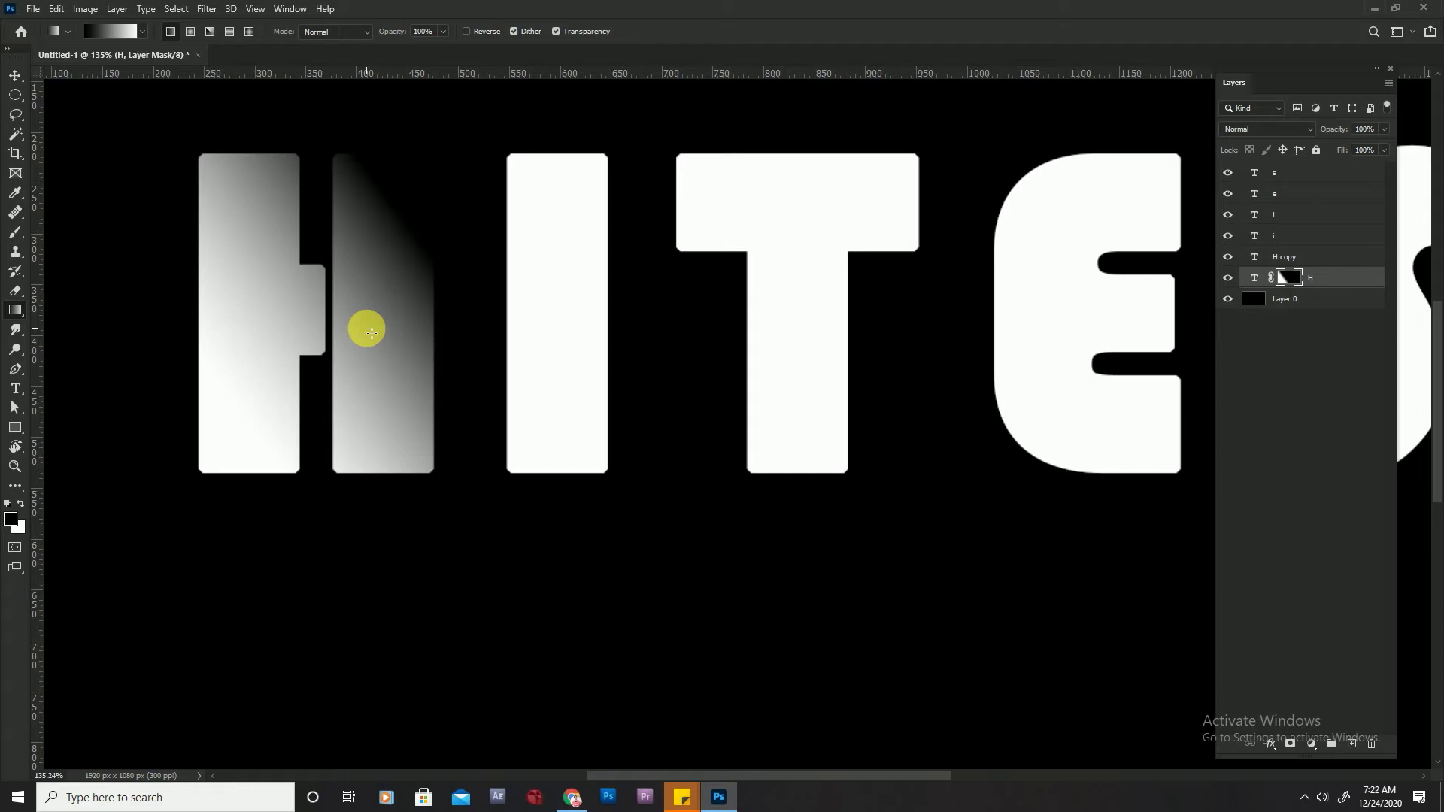
scroll(368, 331, "up", 1)
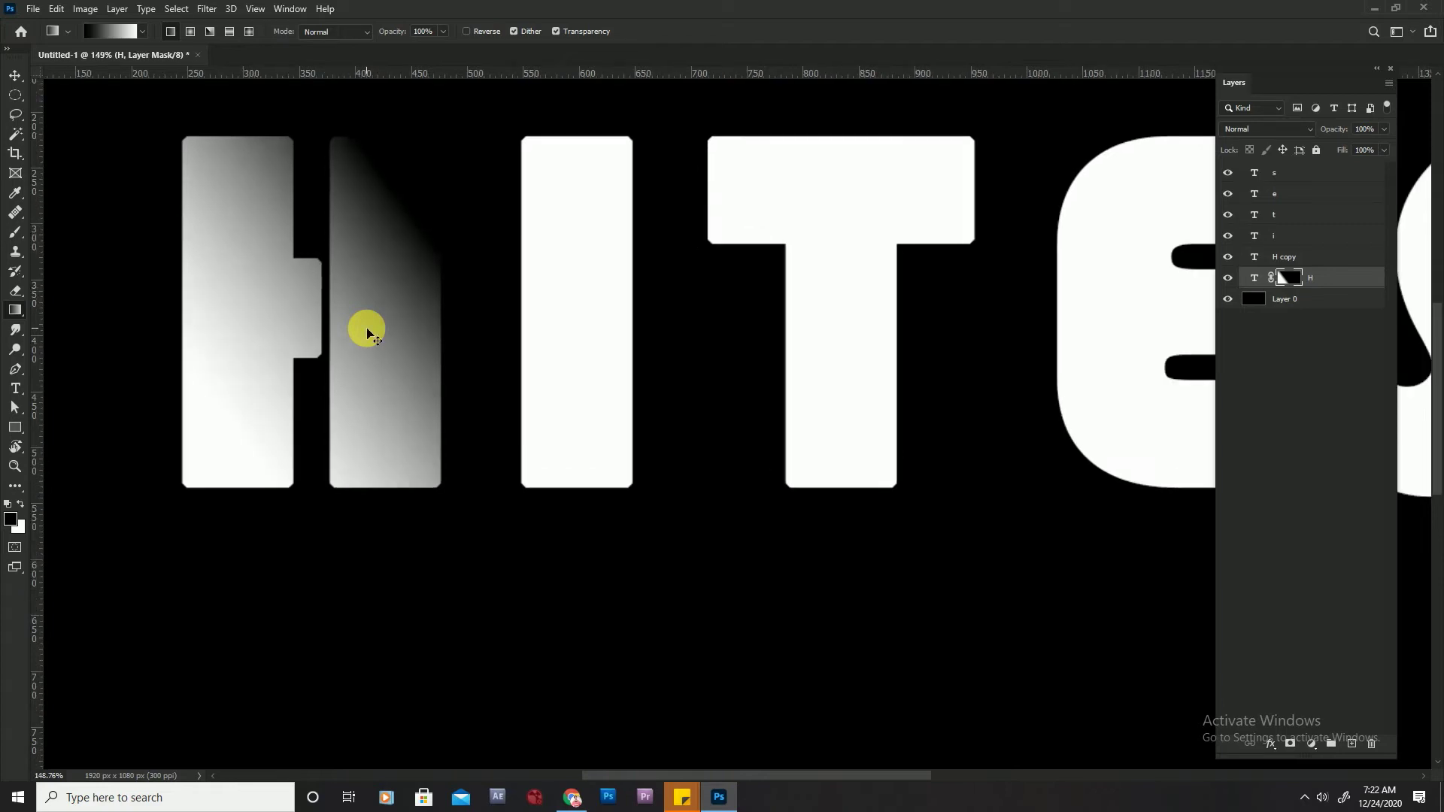
key("ctrl+z")
left_click_drag(446, 290, 282, 284)
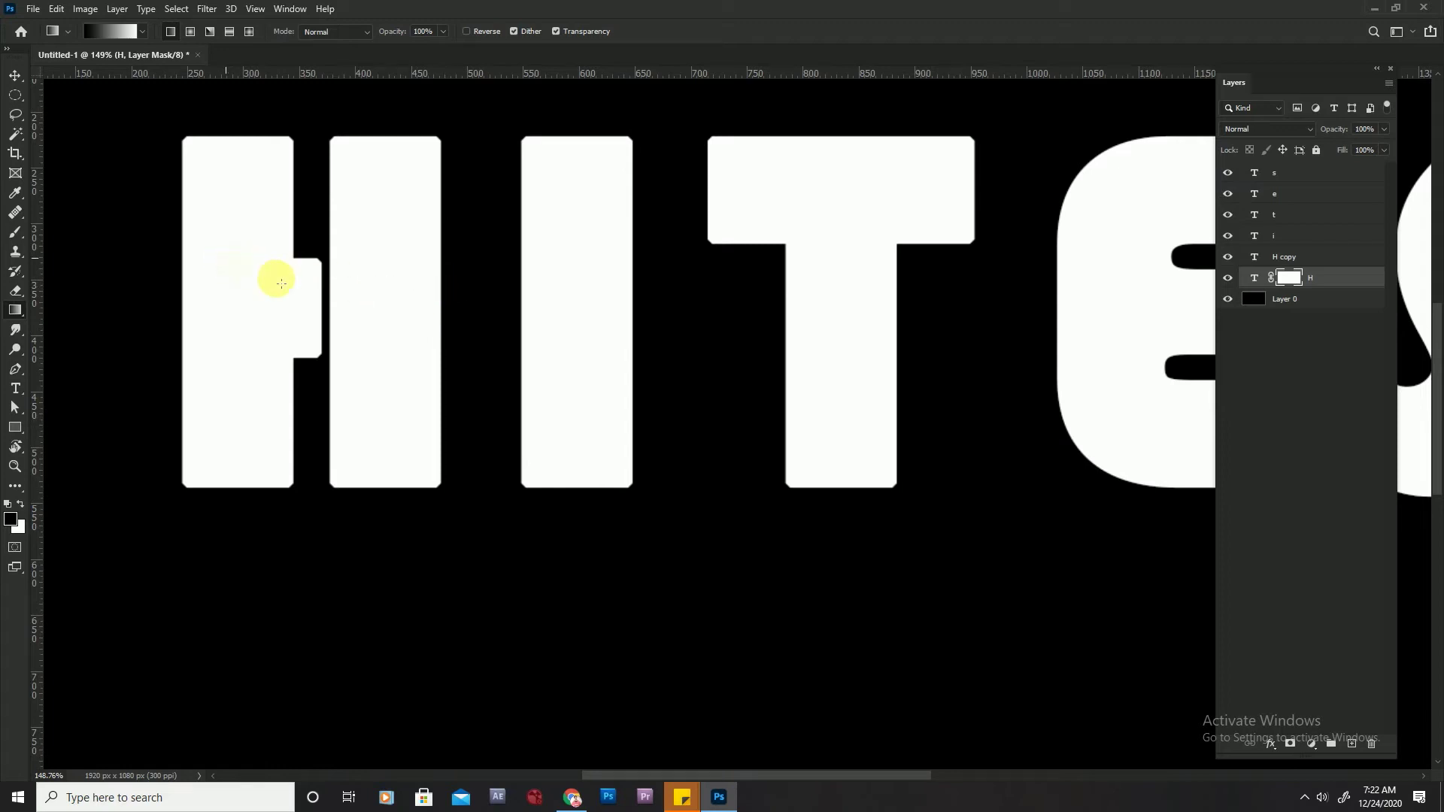
key("ctrl+z")
left_click_drag(447, 279, 179, 278)
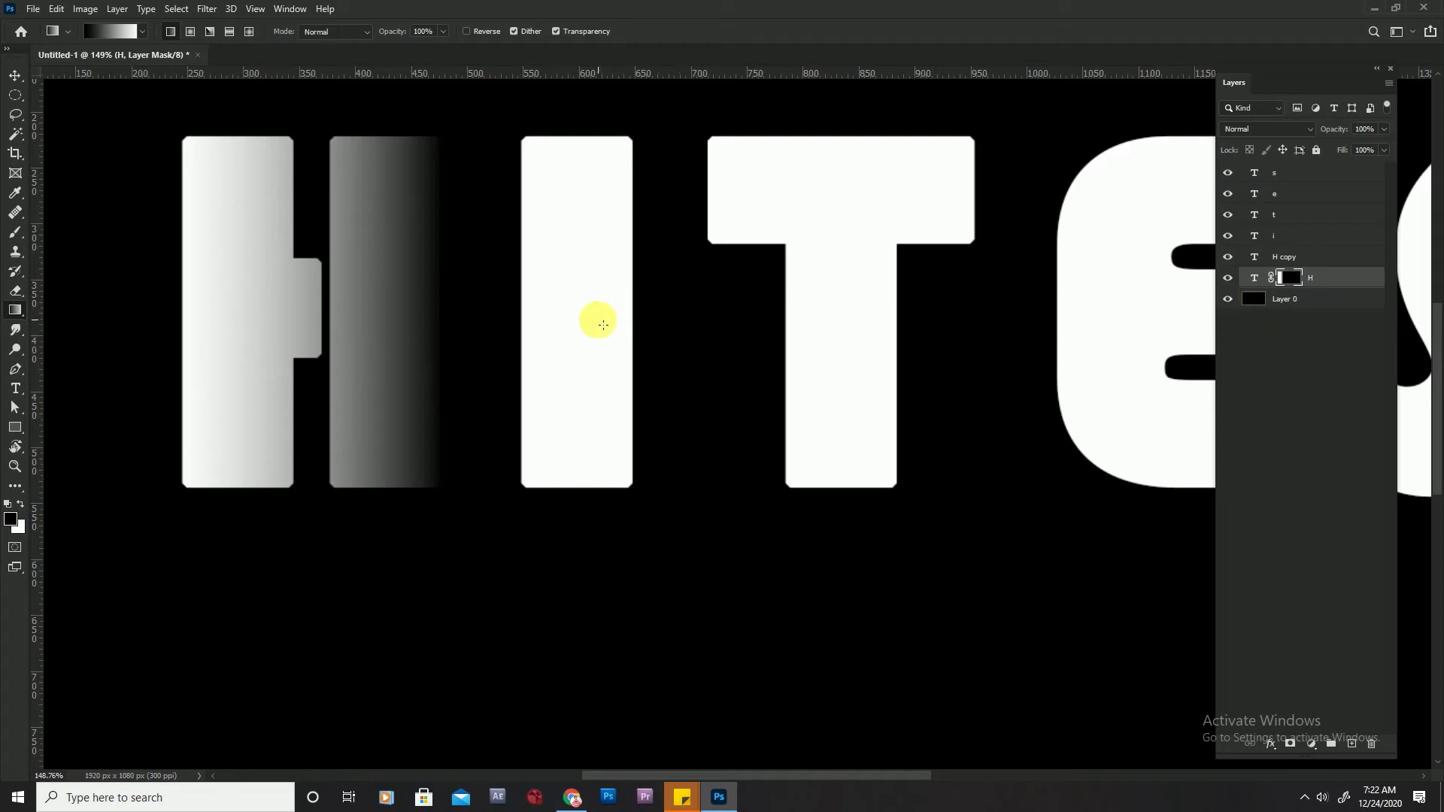
- Give the I layer a gradient mask fading toward its right edge
key("v")
left_click(605, 316)
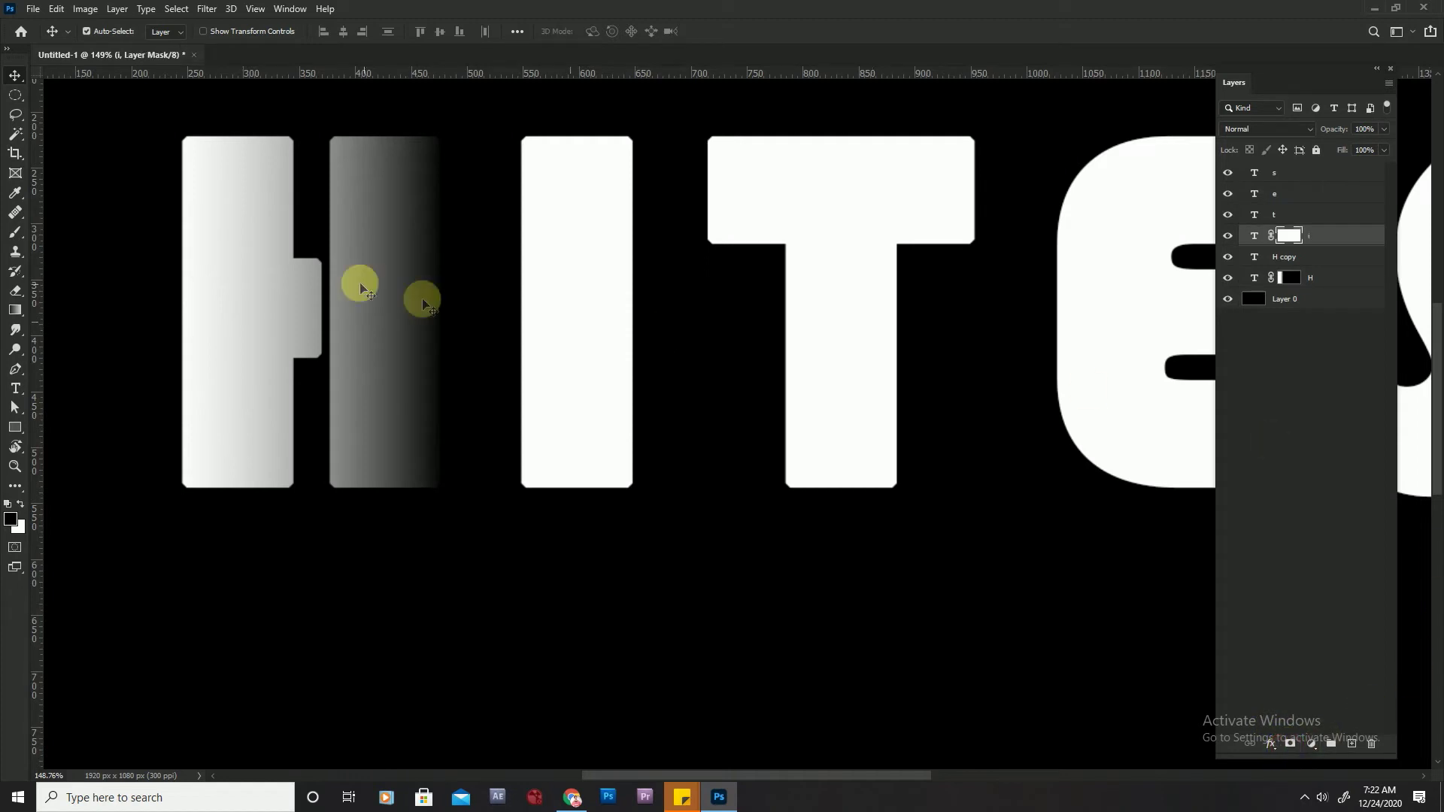
left_click(16, 310)
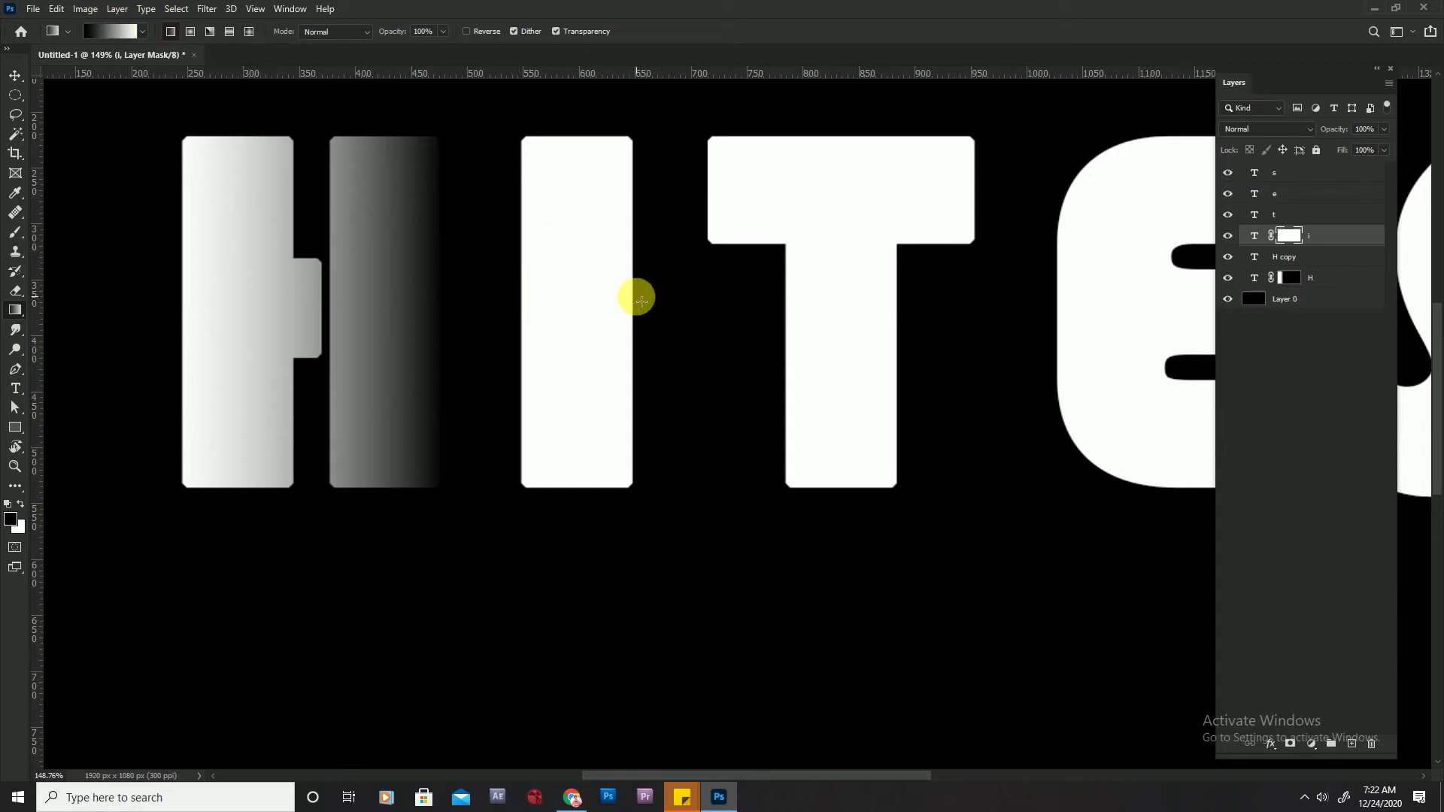
left_click_drag(635, 296, 491, 310)
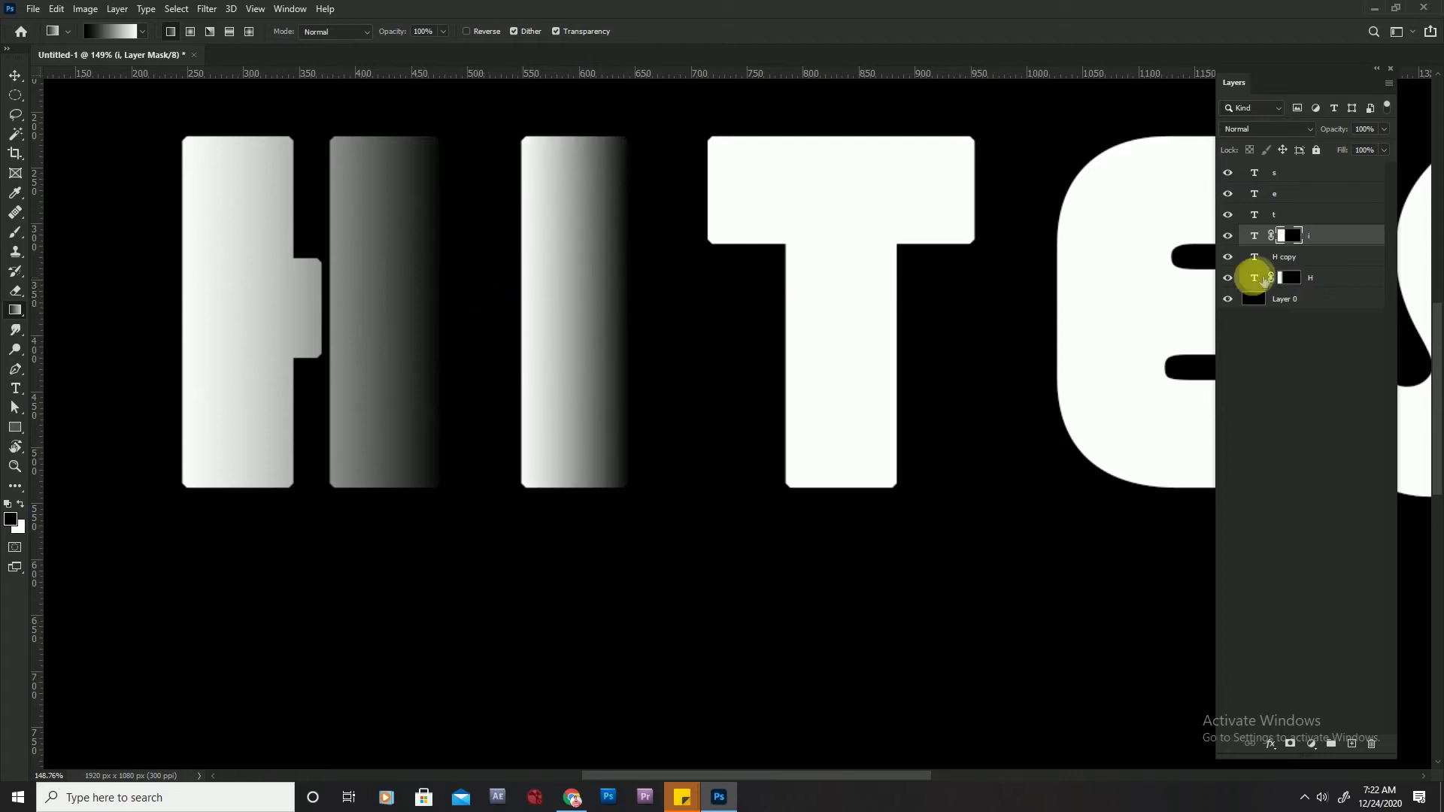
left_click(1298, 215)
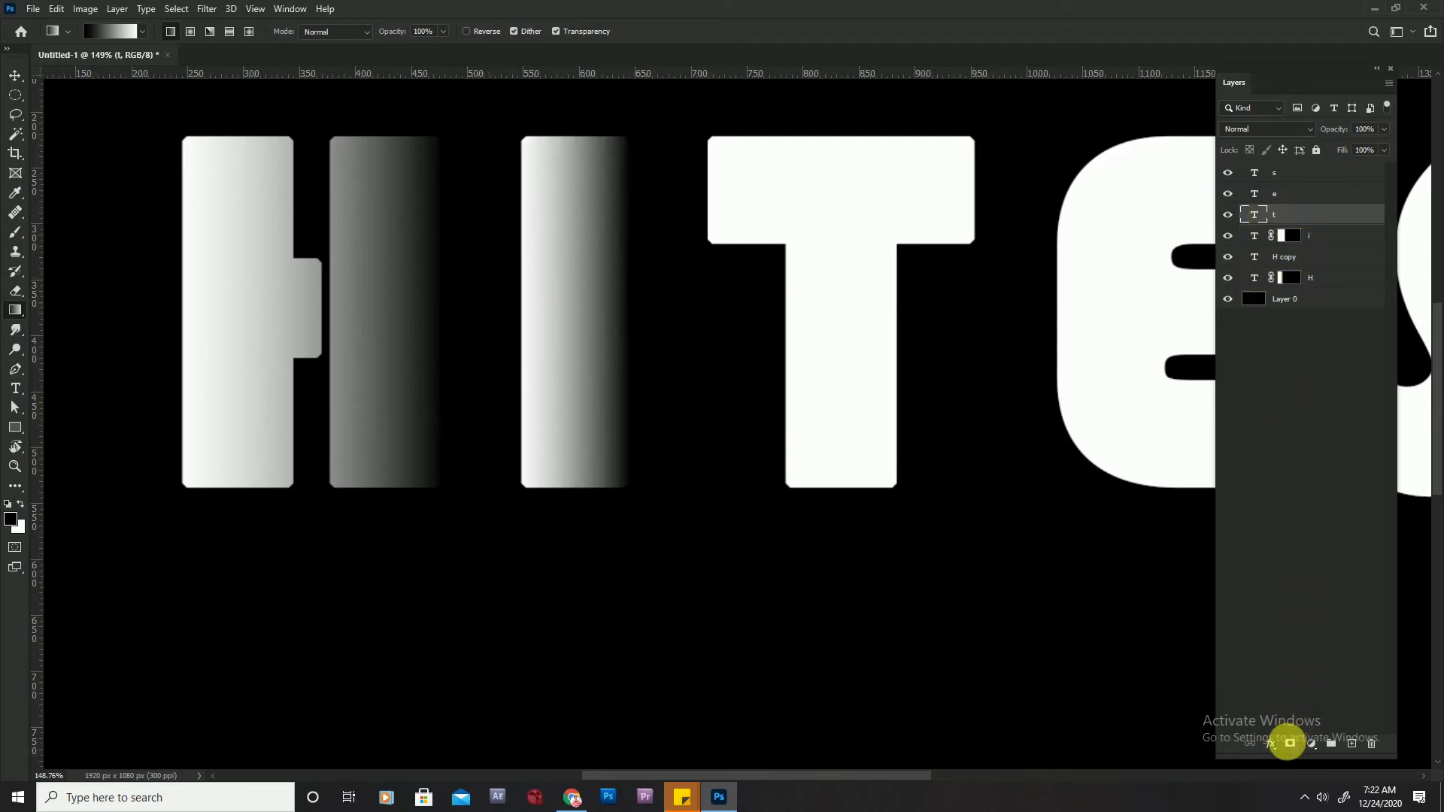
- Drag a gradient across the T's mask so it fades from white to black
left_click(1242, 215)
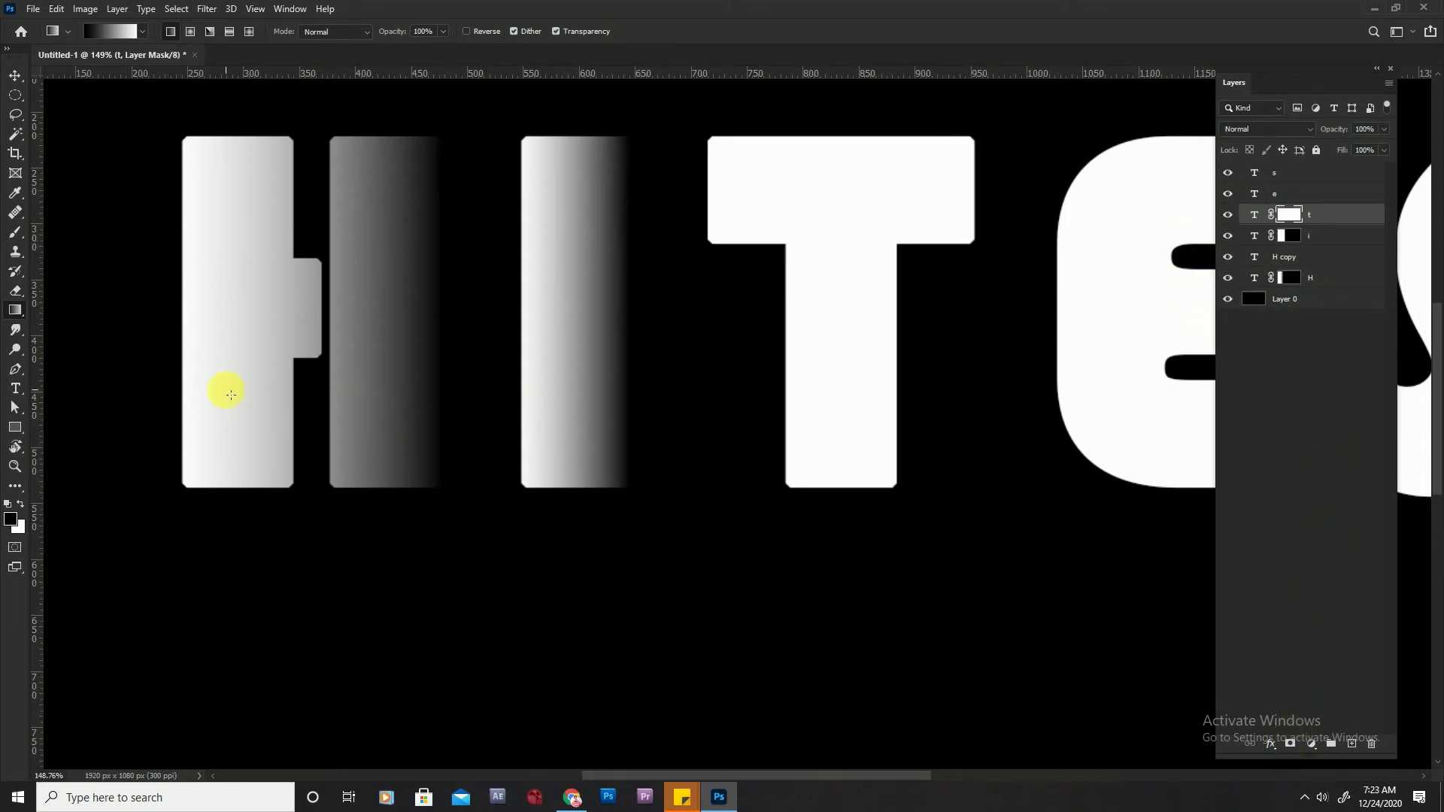
scroll(564, 377, "down", 2)
scroll(725, 331, "up", 3)
scroll(732, 325, "up", 1)
scroll(743, 305, "up", 1)
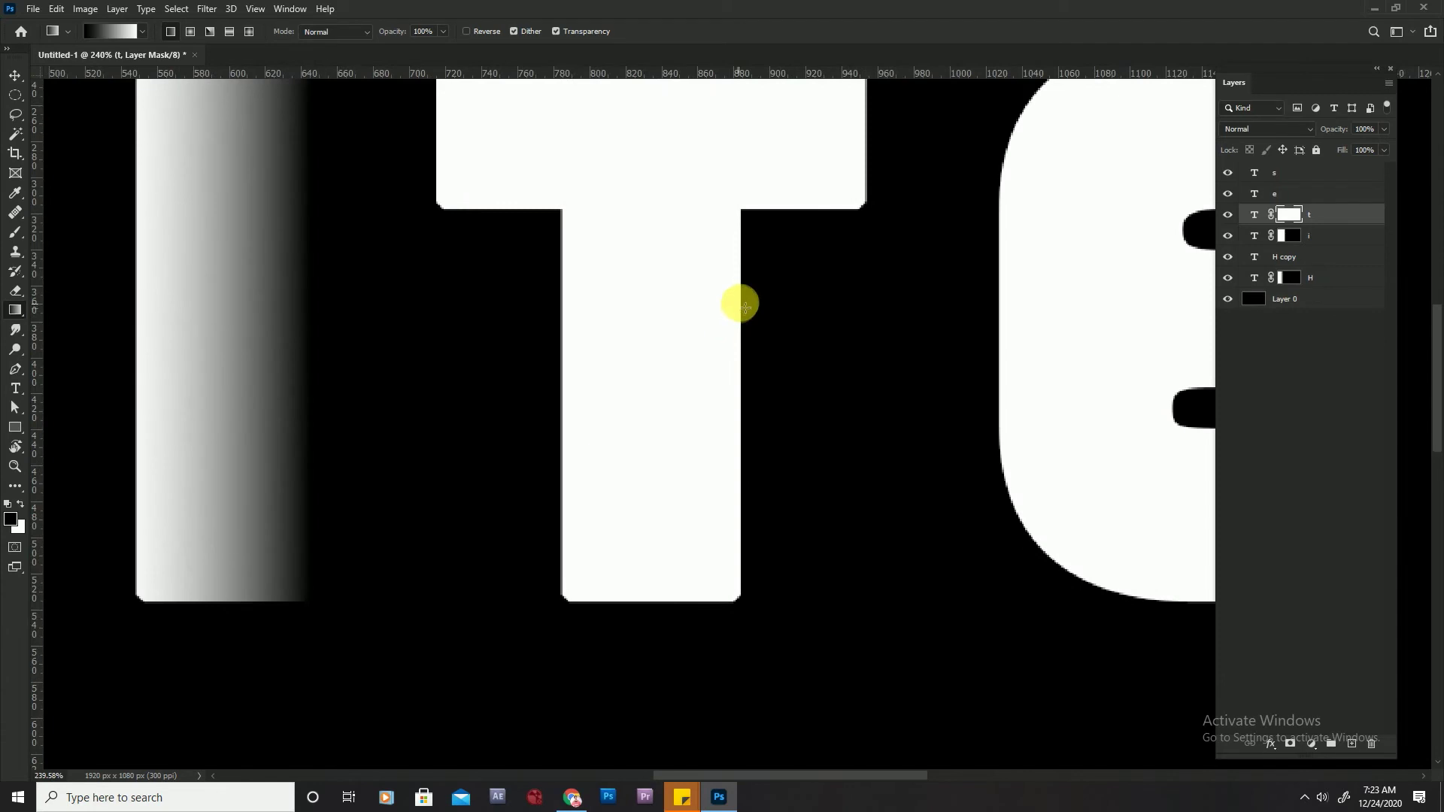
scroll(774, 313, "down", 2)
left_click_drag(856, 267, 544, 297)
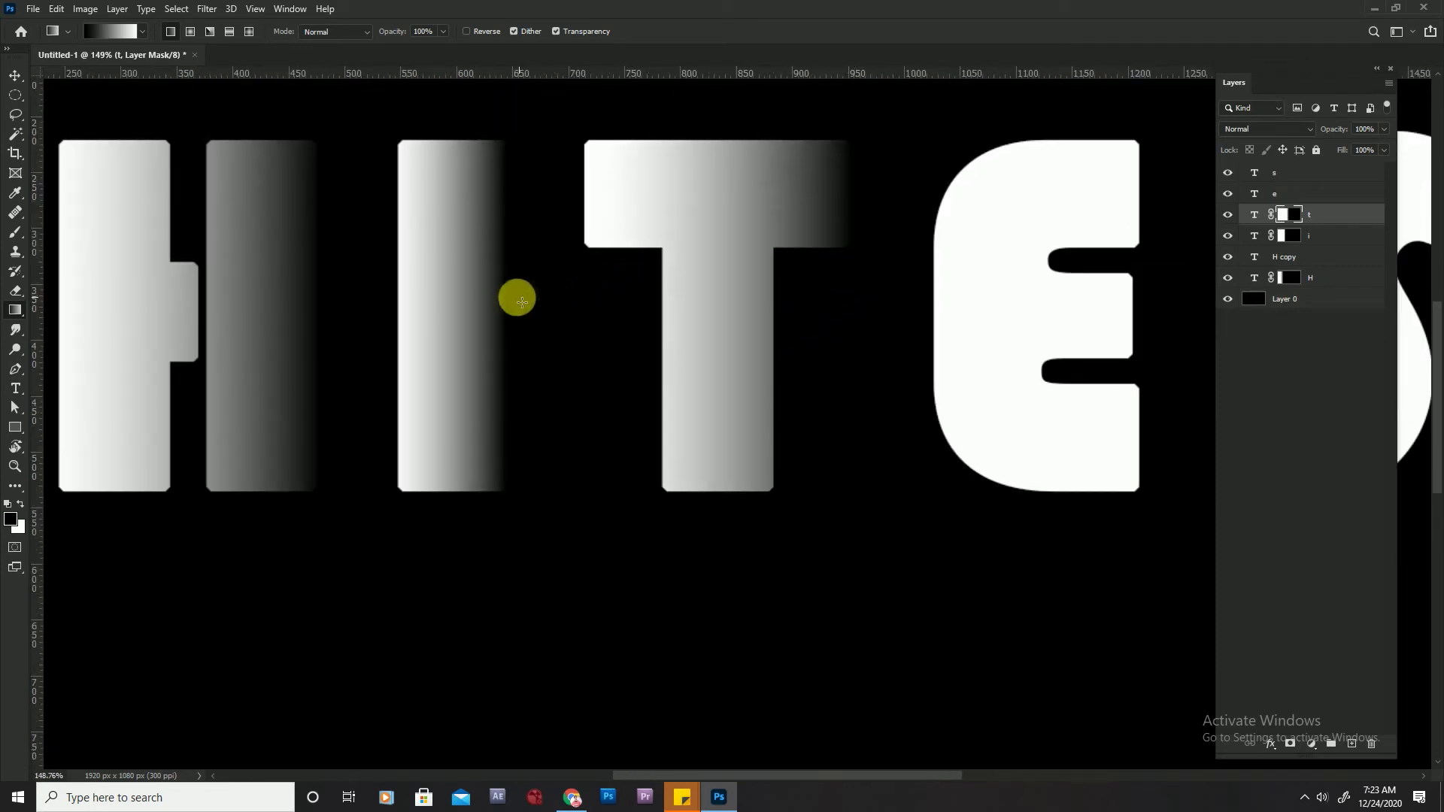
scroll(542, 392, "down", 2)
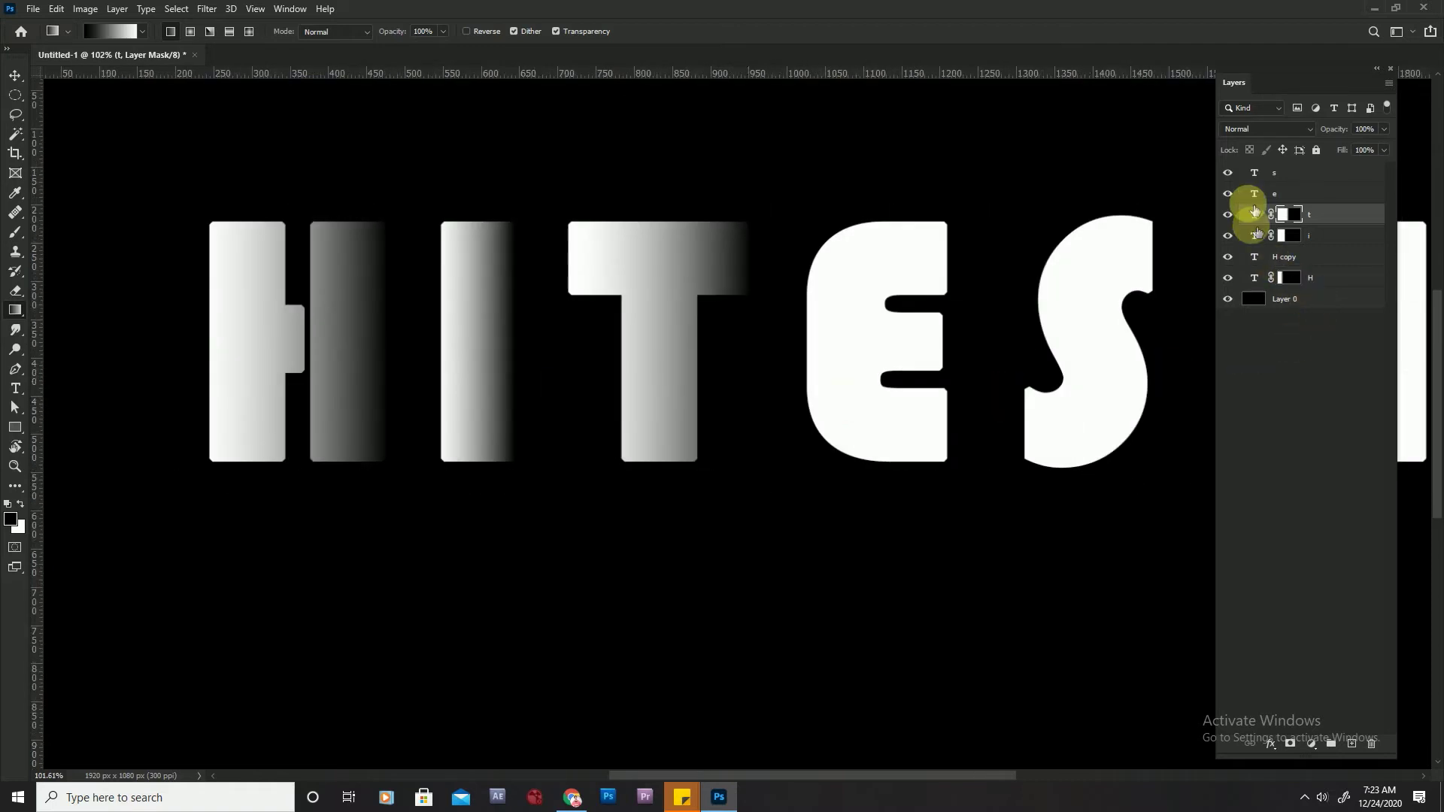
- Add a layer mask to the E and fade it with a gradient from white to black
left_click(1254, 194)
left_click(1295, 747)
scroll(949, 316, "up", 2)
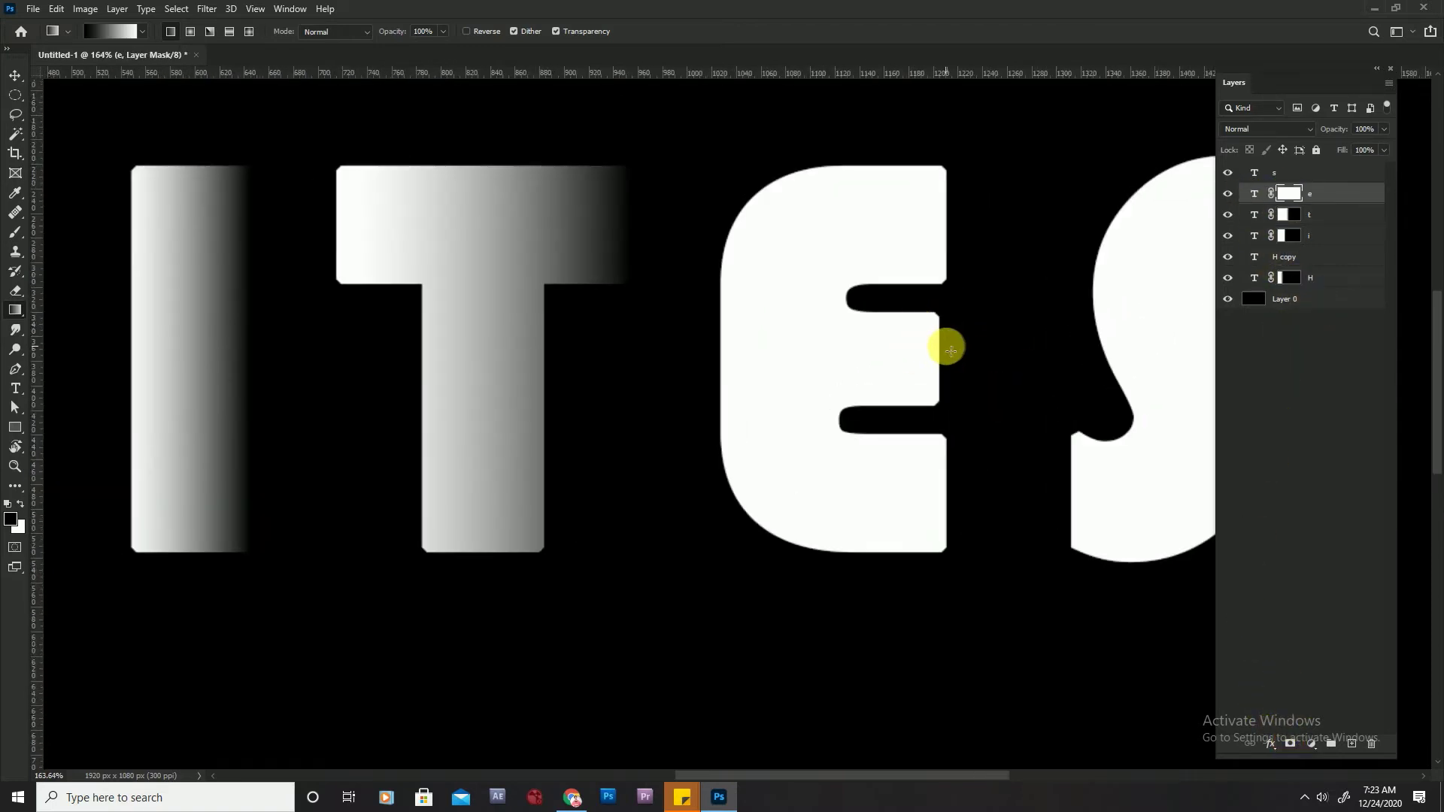
left_click_drag(942, 346, 721, 351)
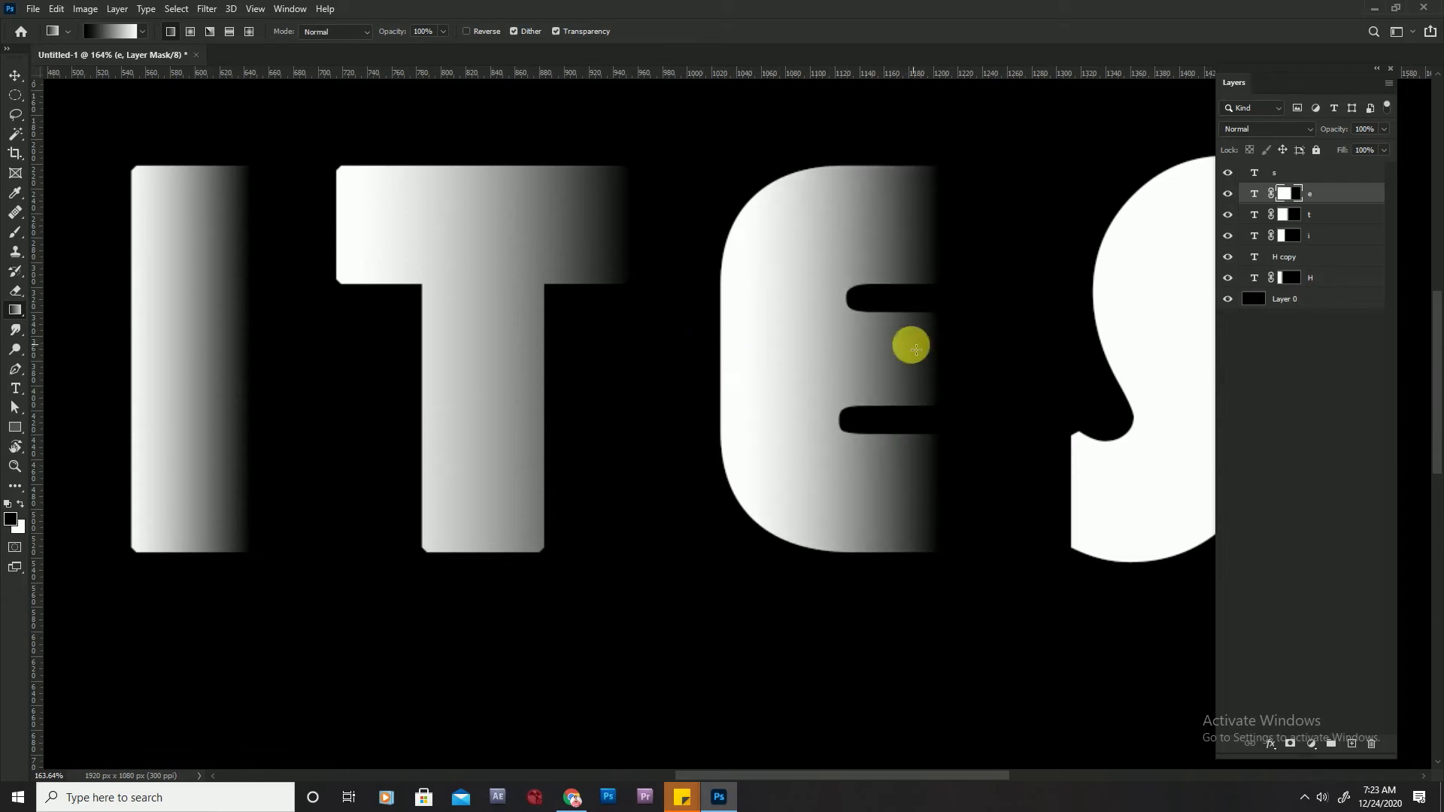
scroll(574, 319, "down", 2)
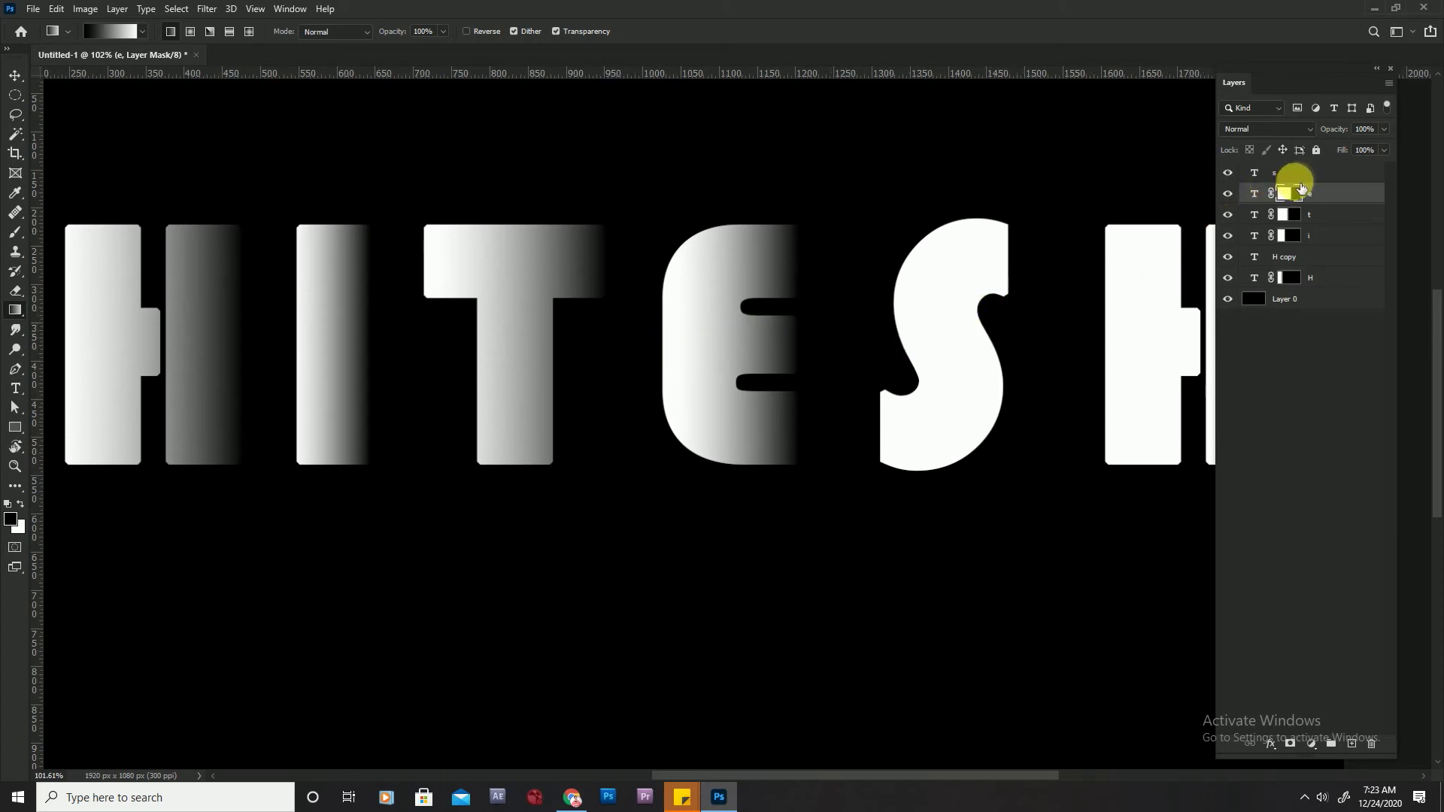
- Add a layer mask to the S and fade it from white to black with a gradient
left_click(1299, 174)
left_click(1291, 744)
left_click_drag(1015, 329, 849, 340)
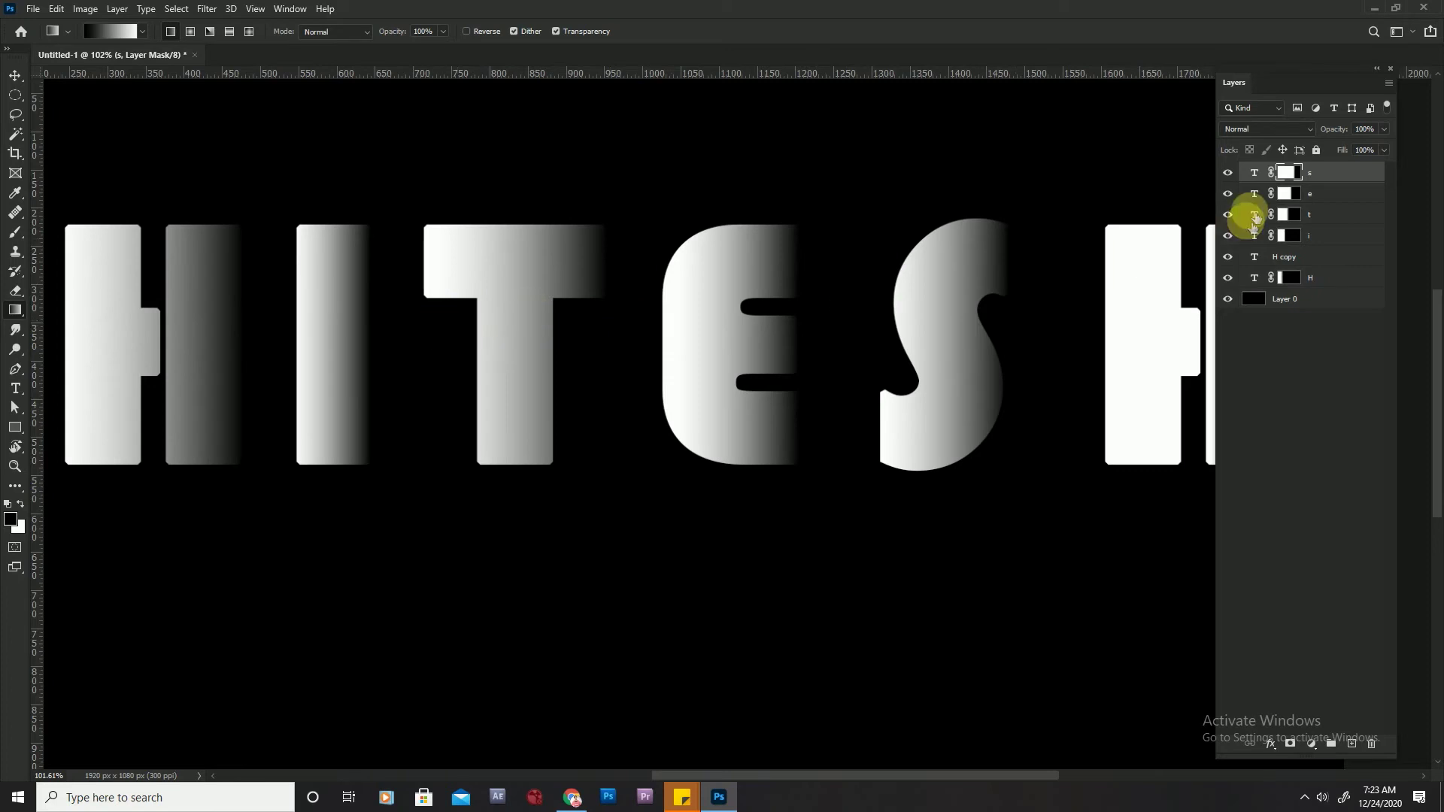
- Redraw the T's mask gradient so it fades gradually from lighter left to darker right
left_click(1294, 215)
left_click_drag(607, 328, 400, 326)
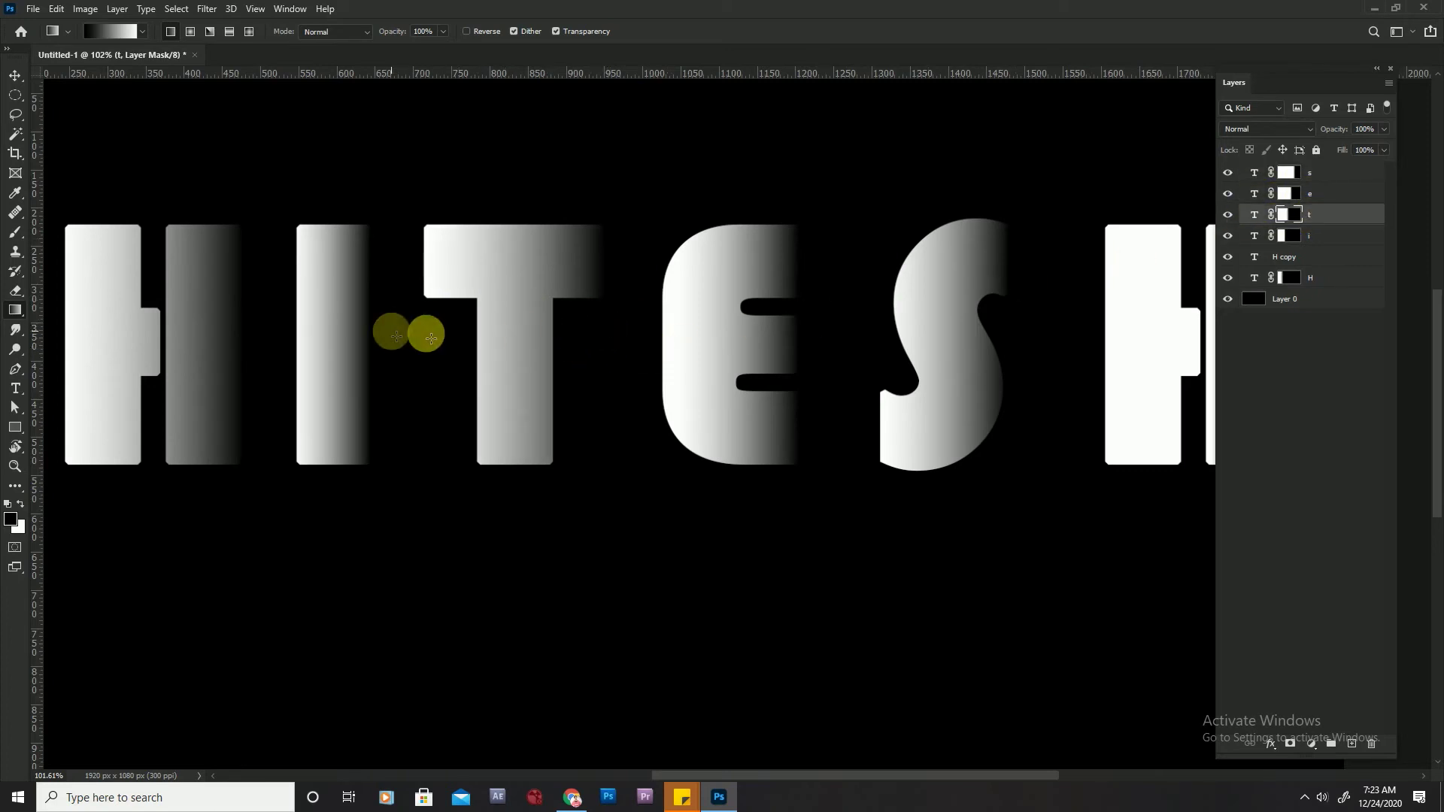
left_click_drag(607, 322, 423, 323)
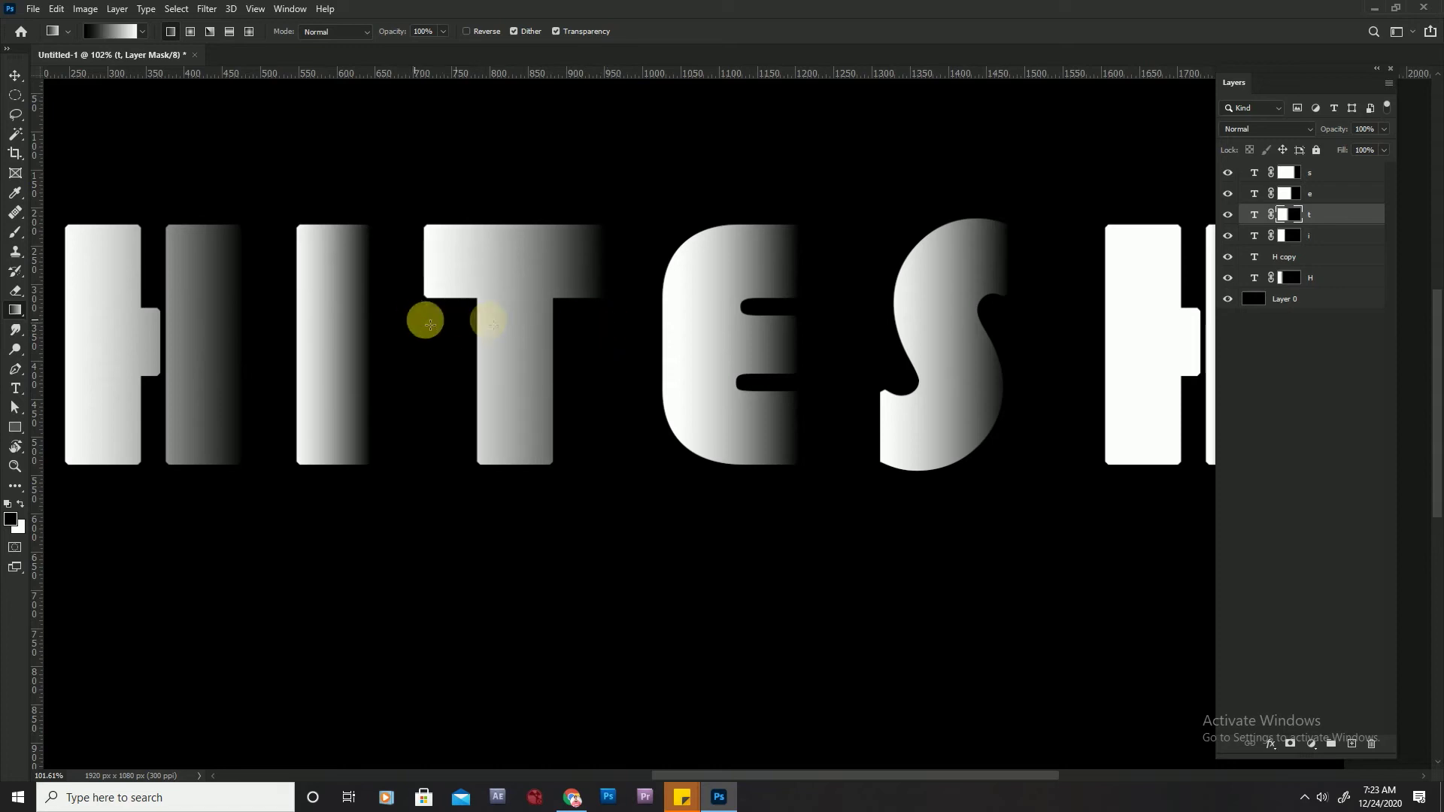
left_click_drag(608, 323, 413, 323)
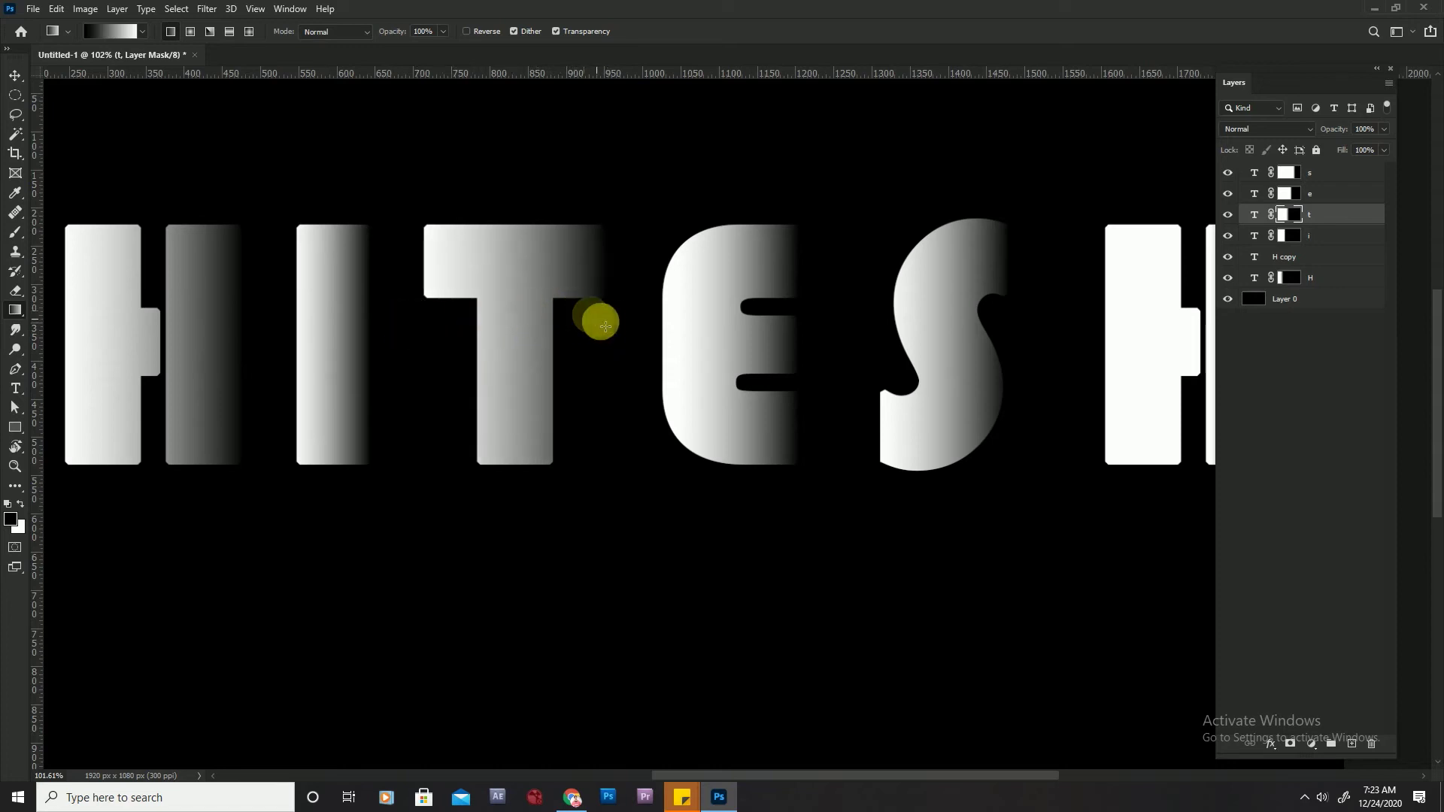
left_click_drag(606, 326, 355, 322)
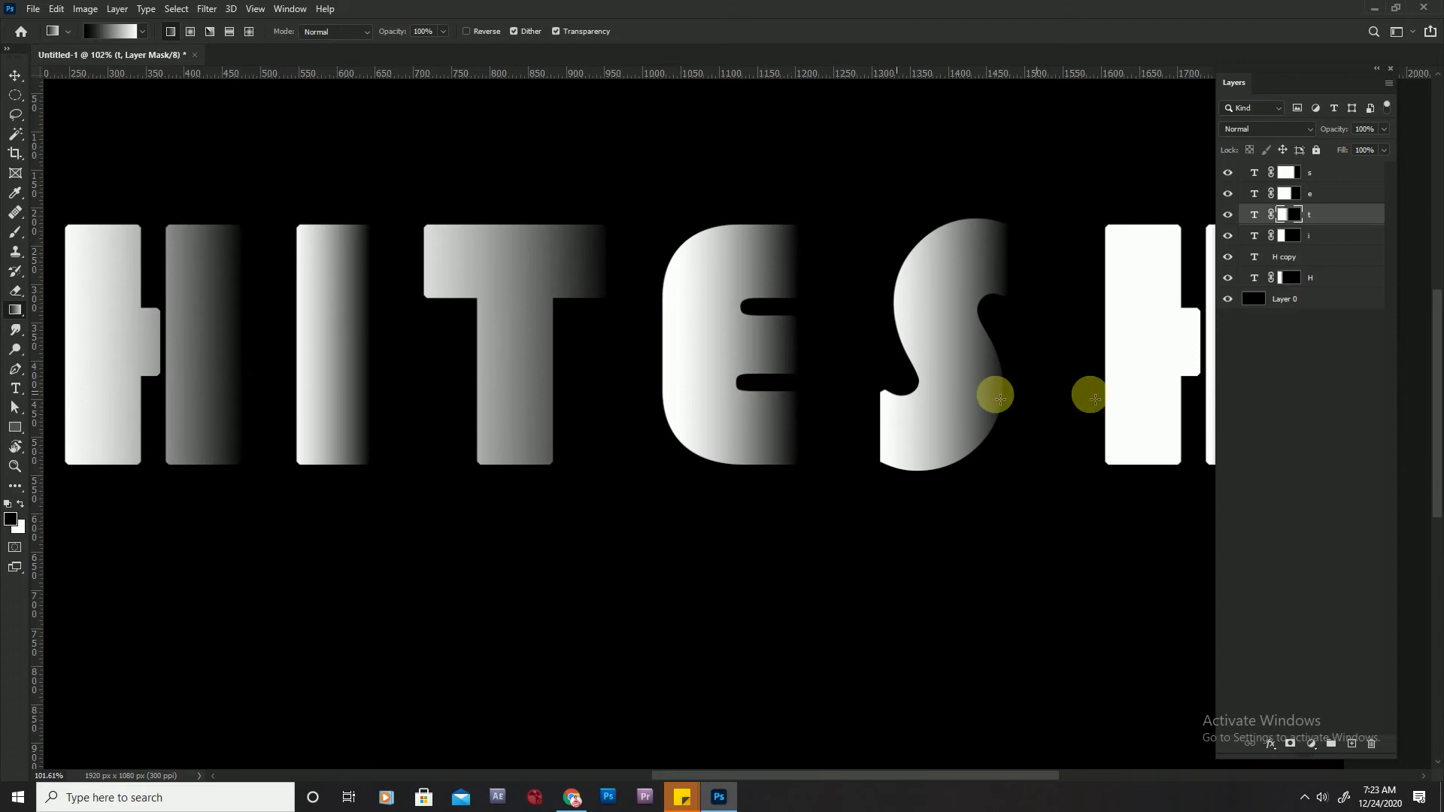
scroll(790, 363, "down", 5)
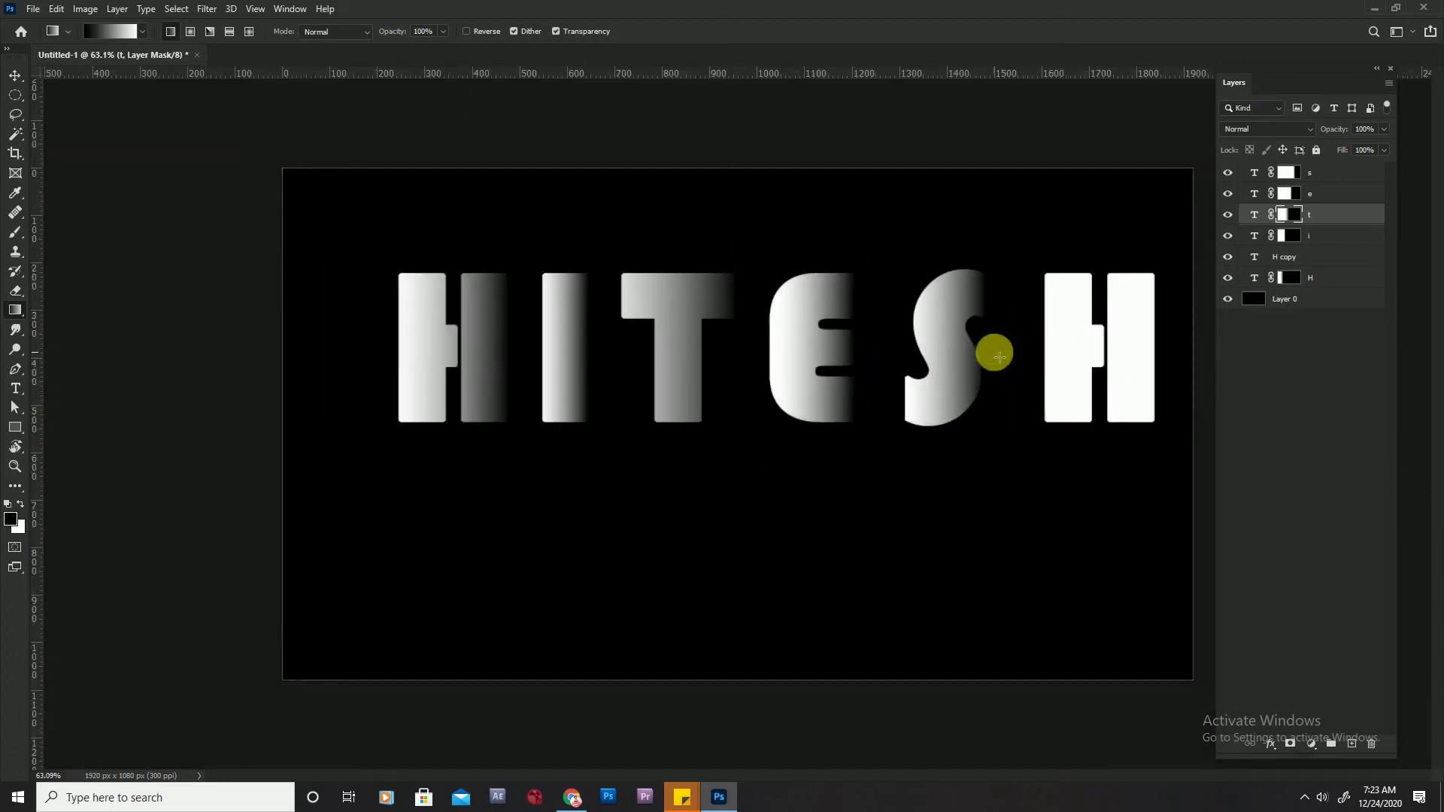
- Give the final H a gradient mask fading white-to-dark, then glance at the reference video
key("v")
left_click(1123, 344)
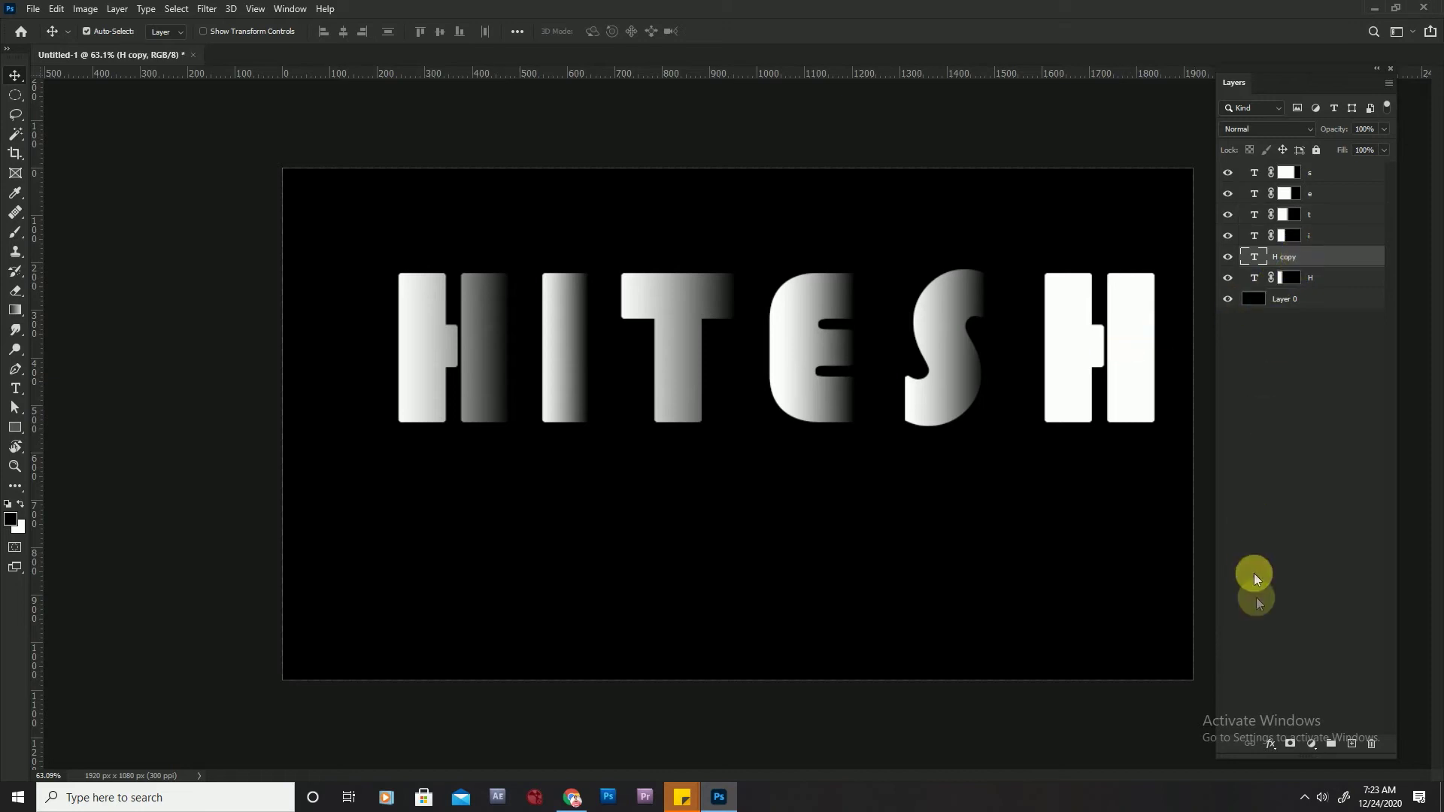
left_click(1290, 743)
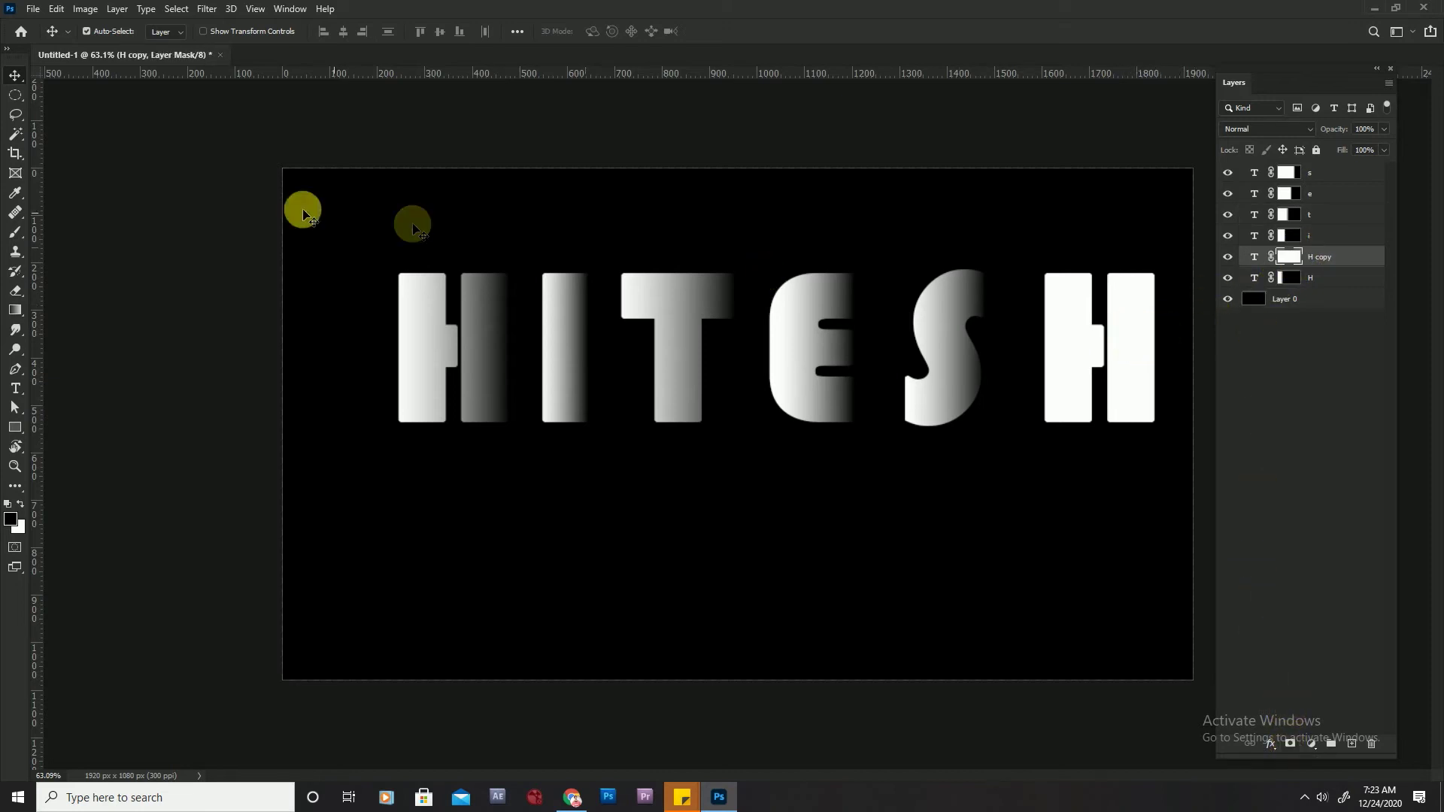
left_click(15, 310)
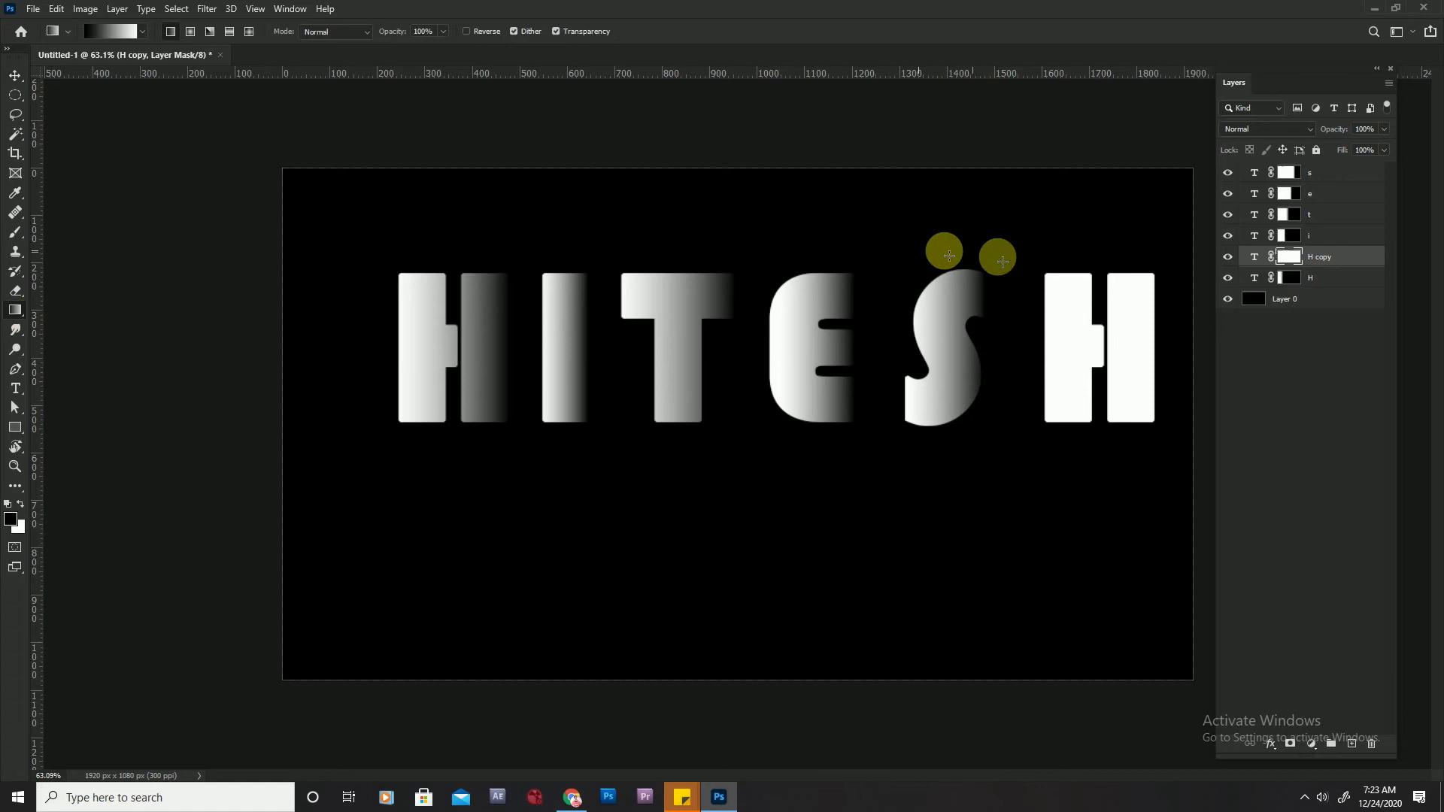
left_click_drag(1164, 352, 1067, 353)
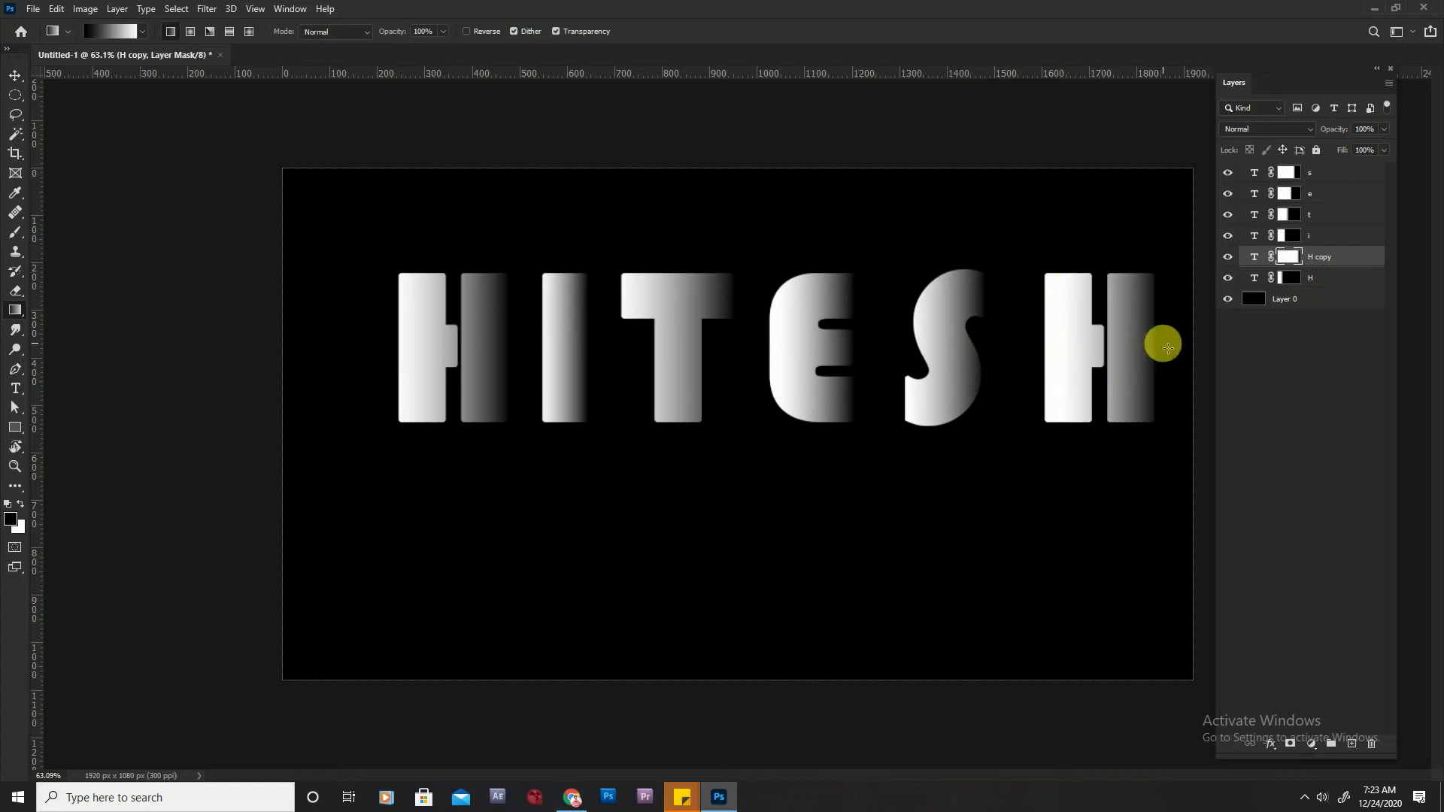
left_click_drag(1164, 347, 1074, 347)
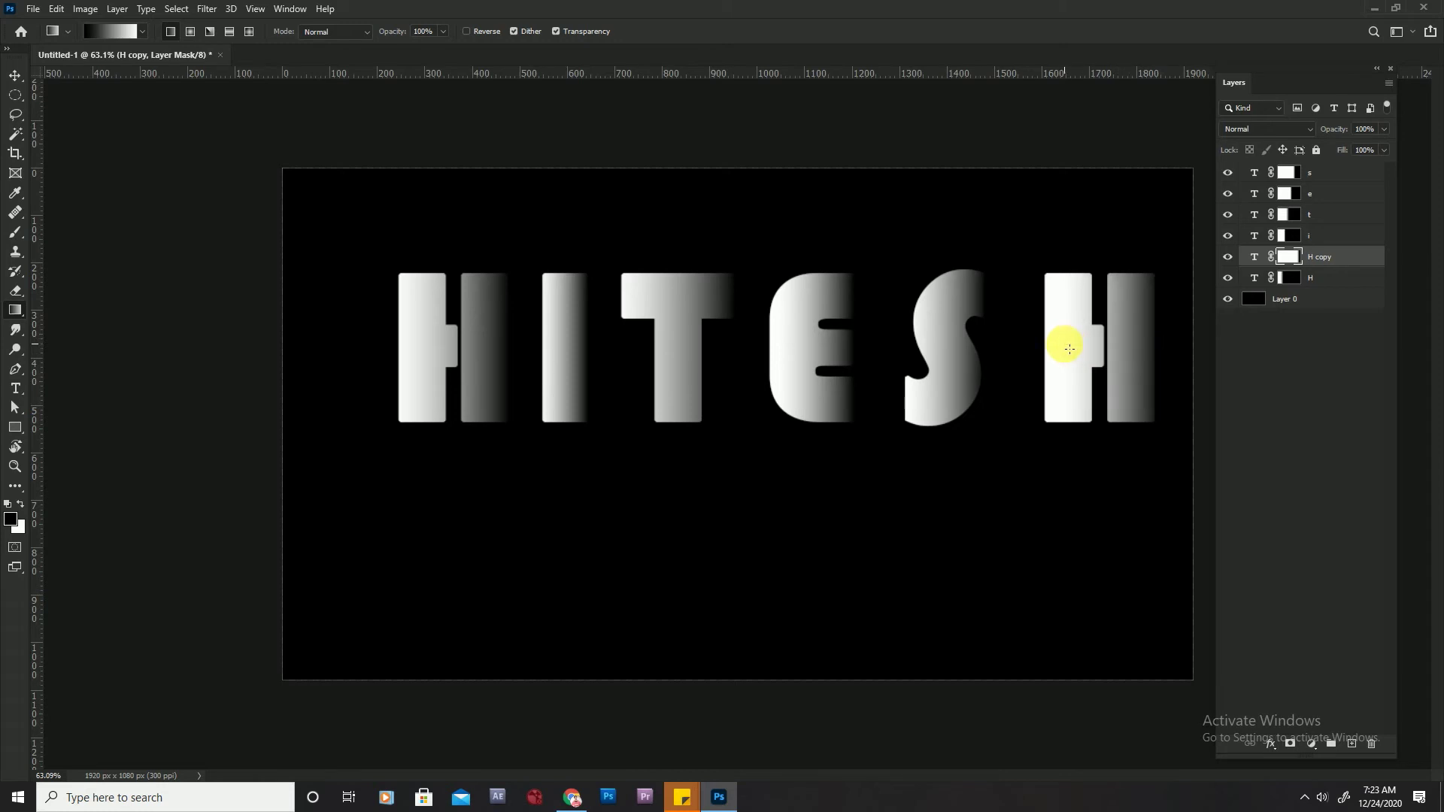
left_click(573, 798)
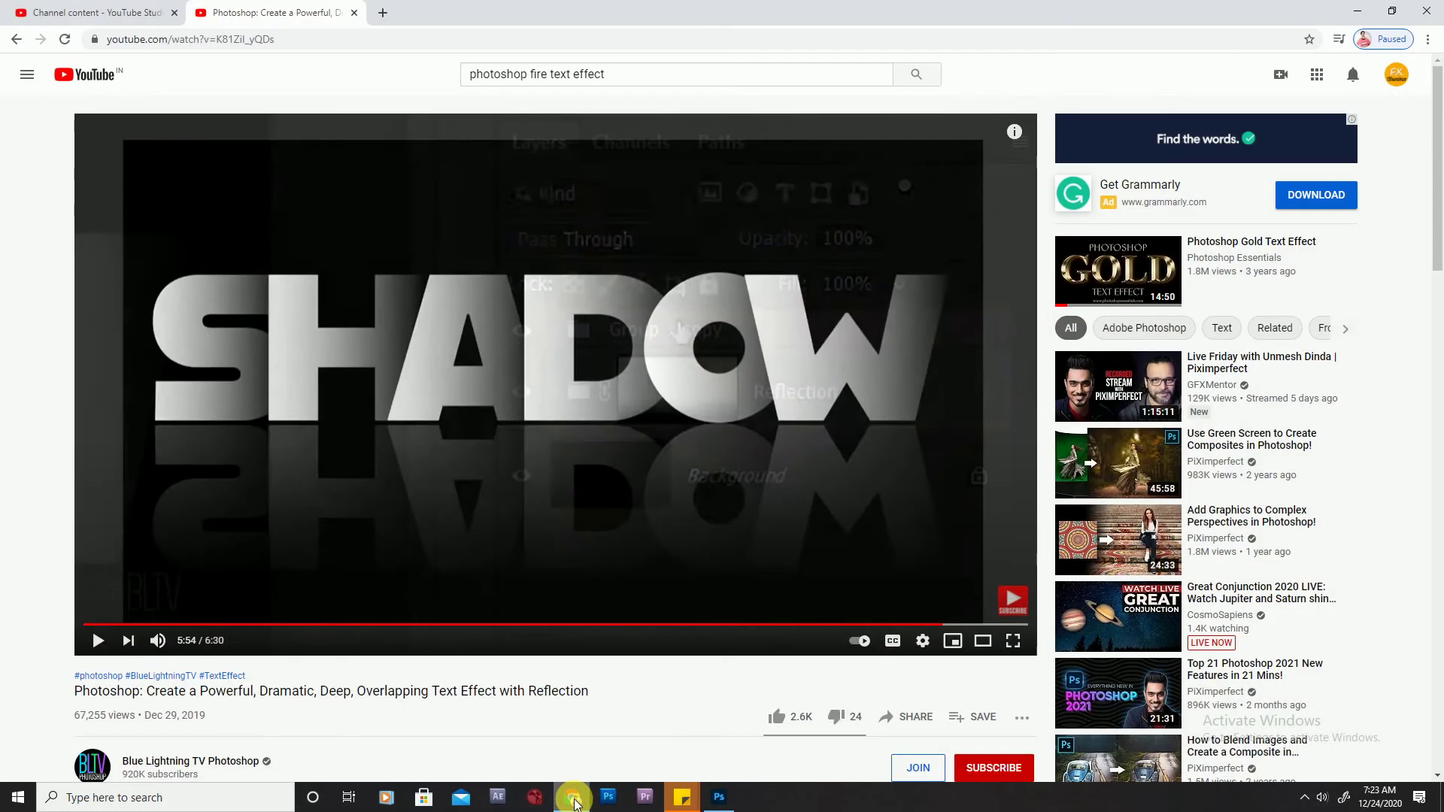
left_click(573, 799)
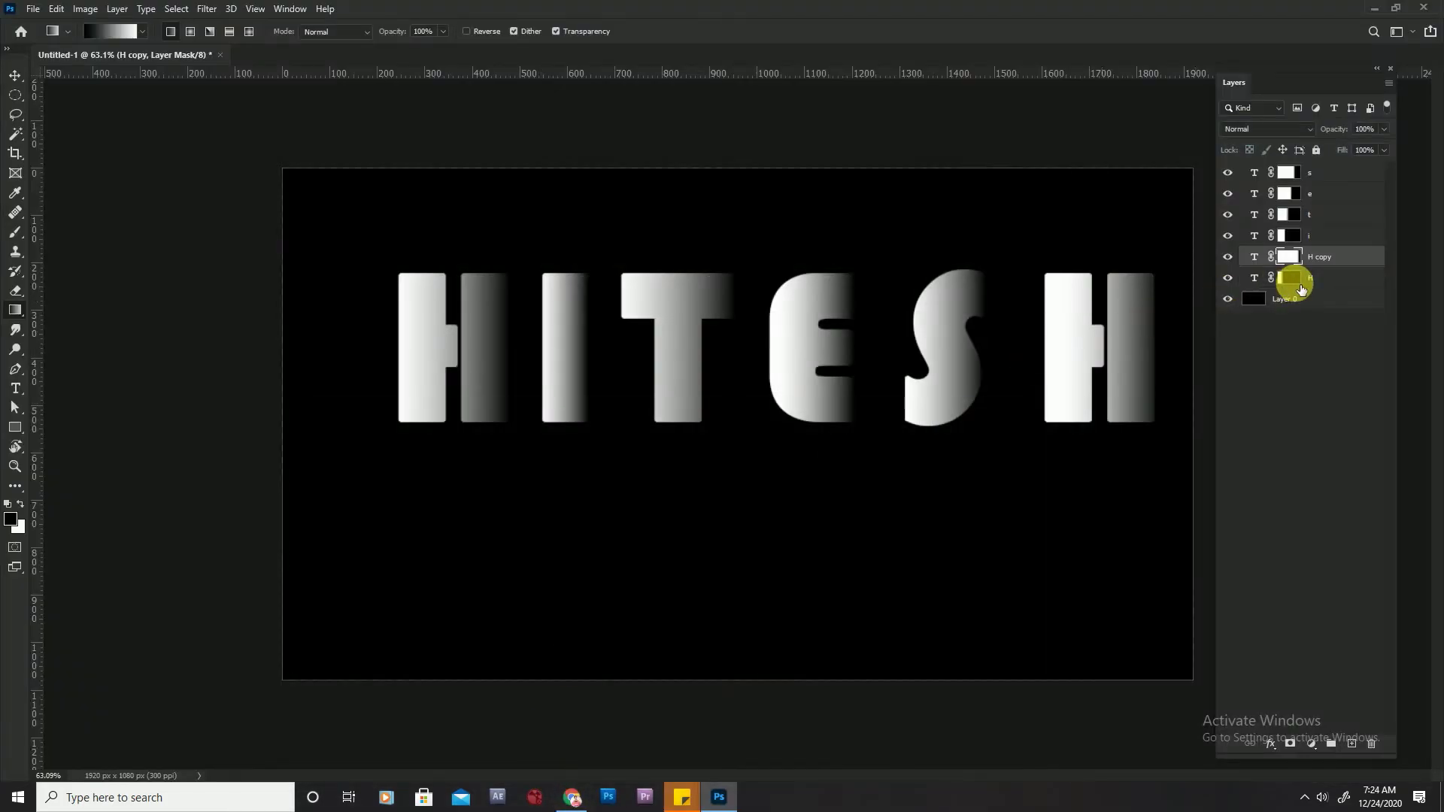
- Switch to the Move tool from the toolbar
left_click(15, 75)
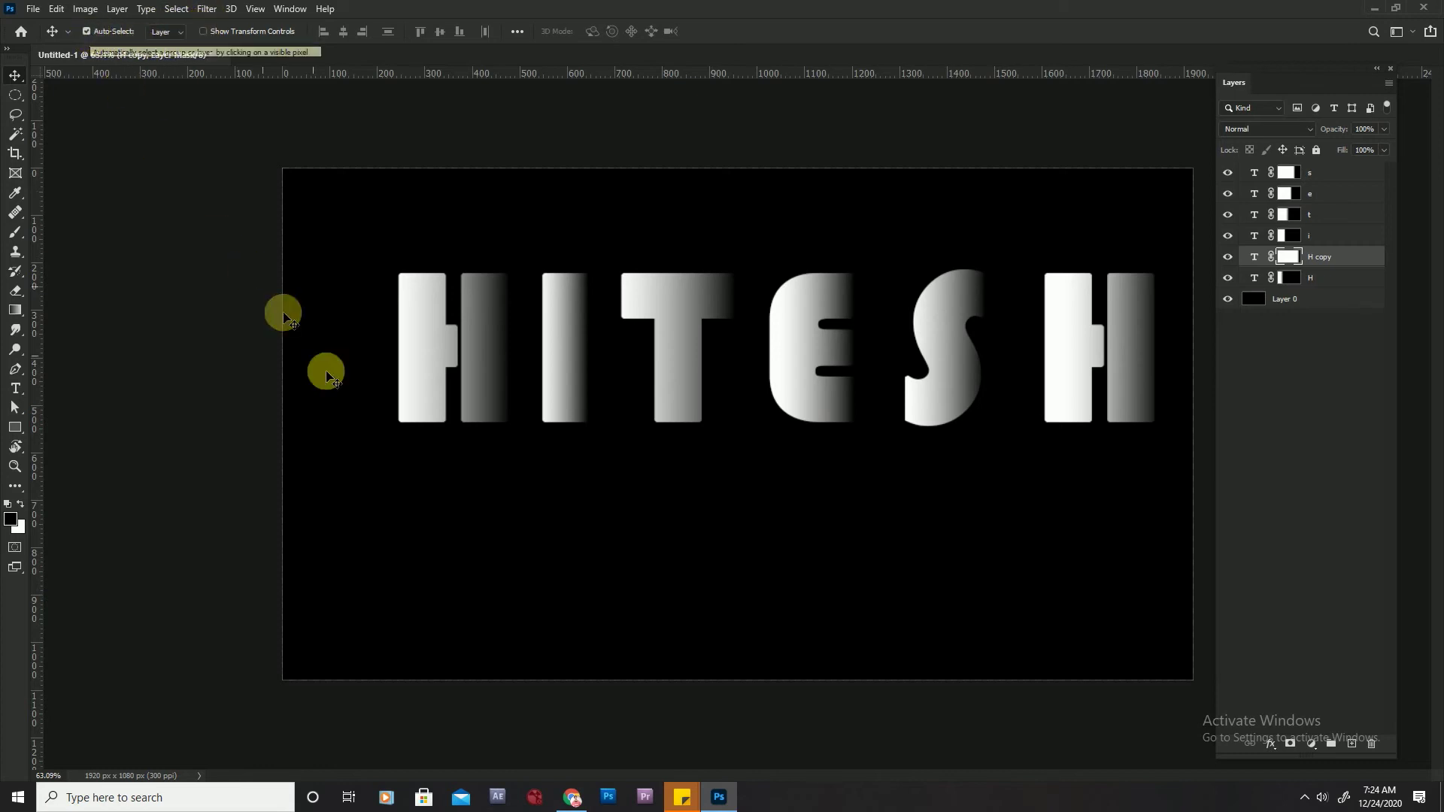
- Slide the I and T letters left with Shift+arrow nudges to close the gaps
left_click(476, 382)
left_click(569, 382)
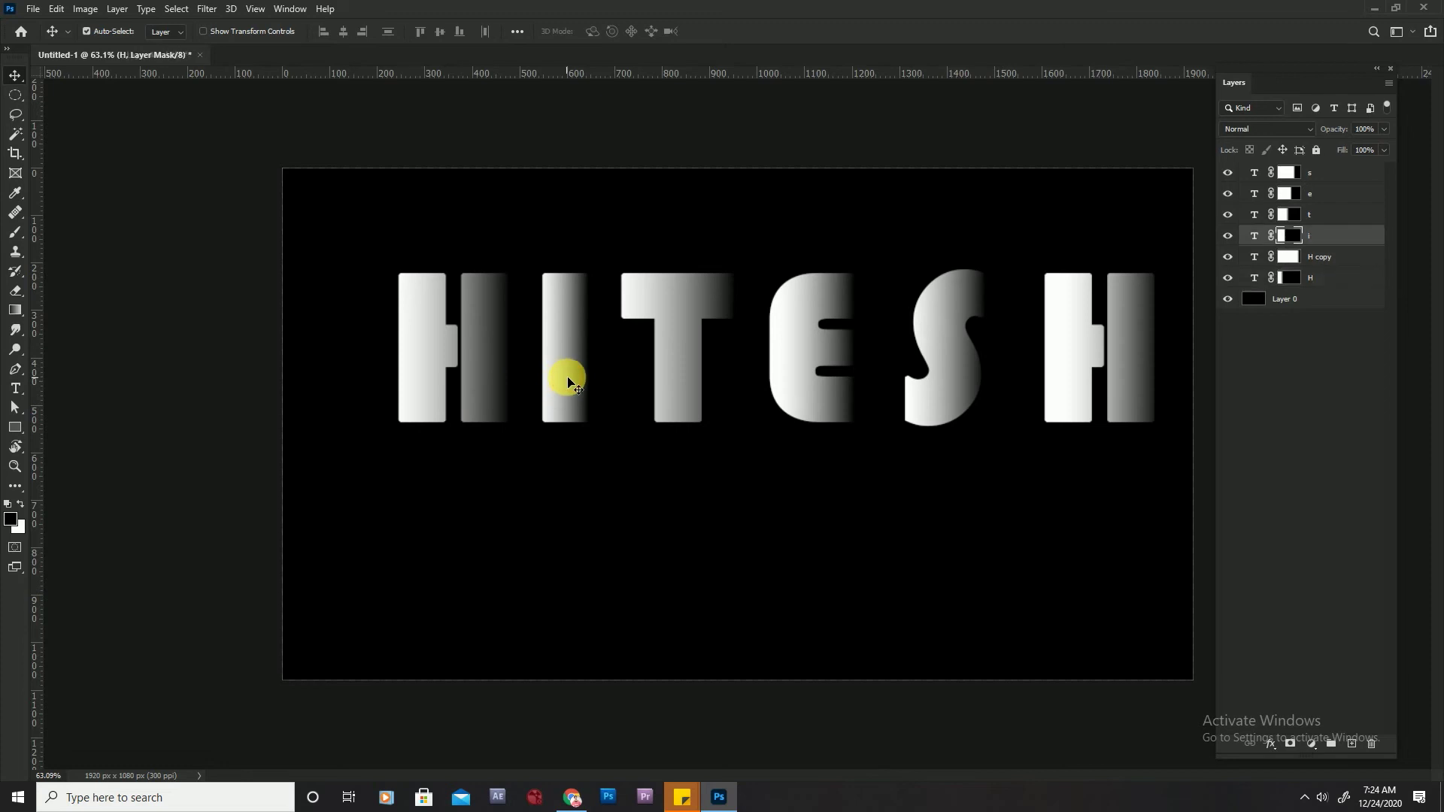
left_click_drag(562, 381, 559, 387)
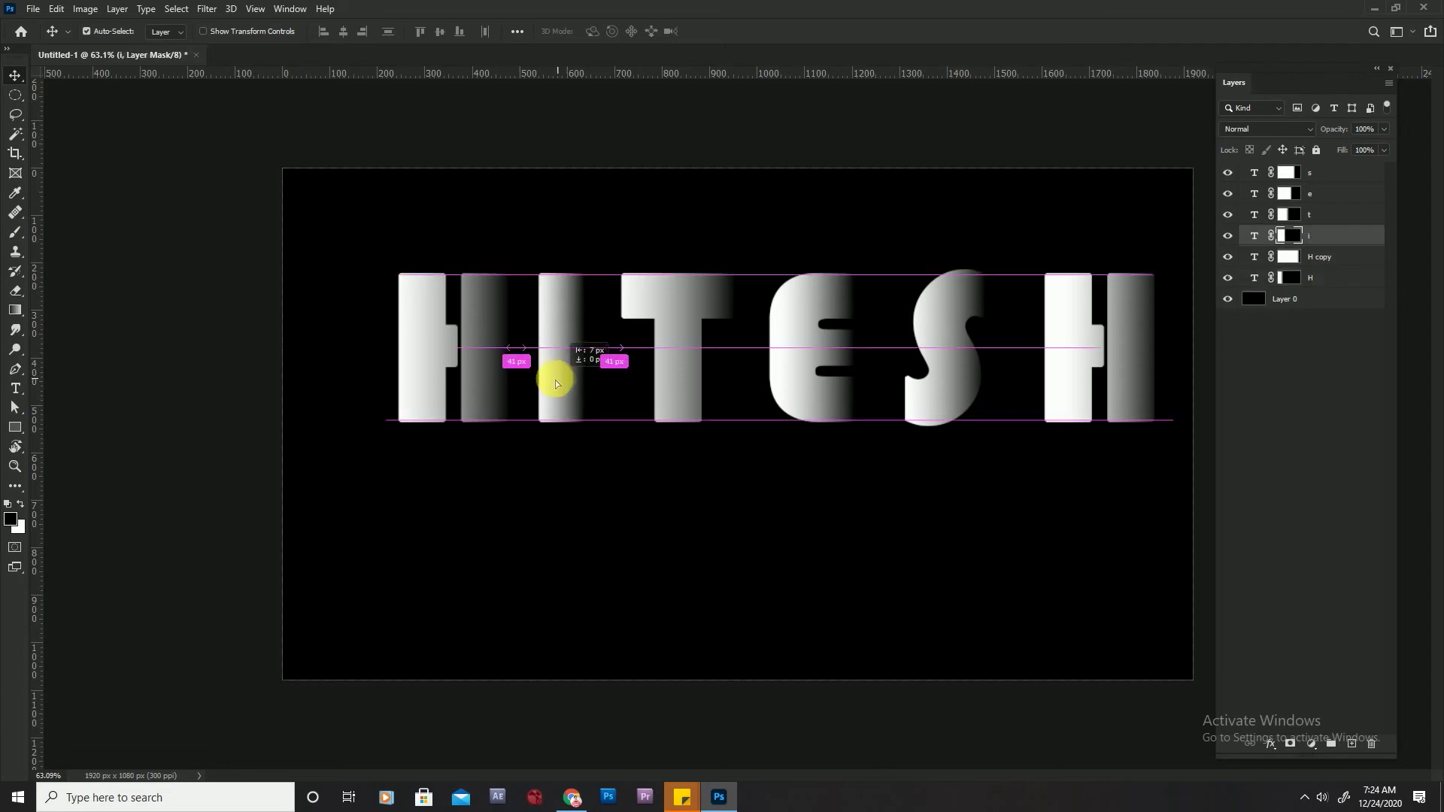
key("shift+Left")
key("shift+Left")
key("shift+Left")
key("shift+Left")
key("shift+Left")
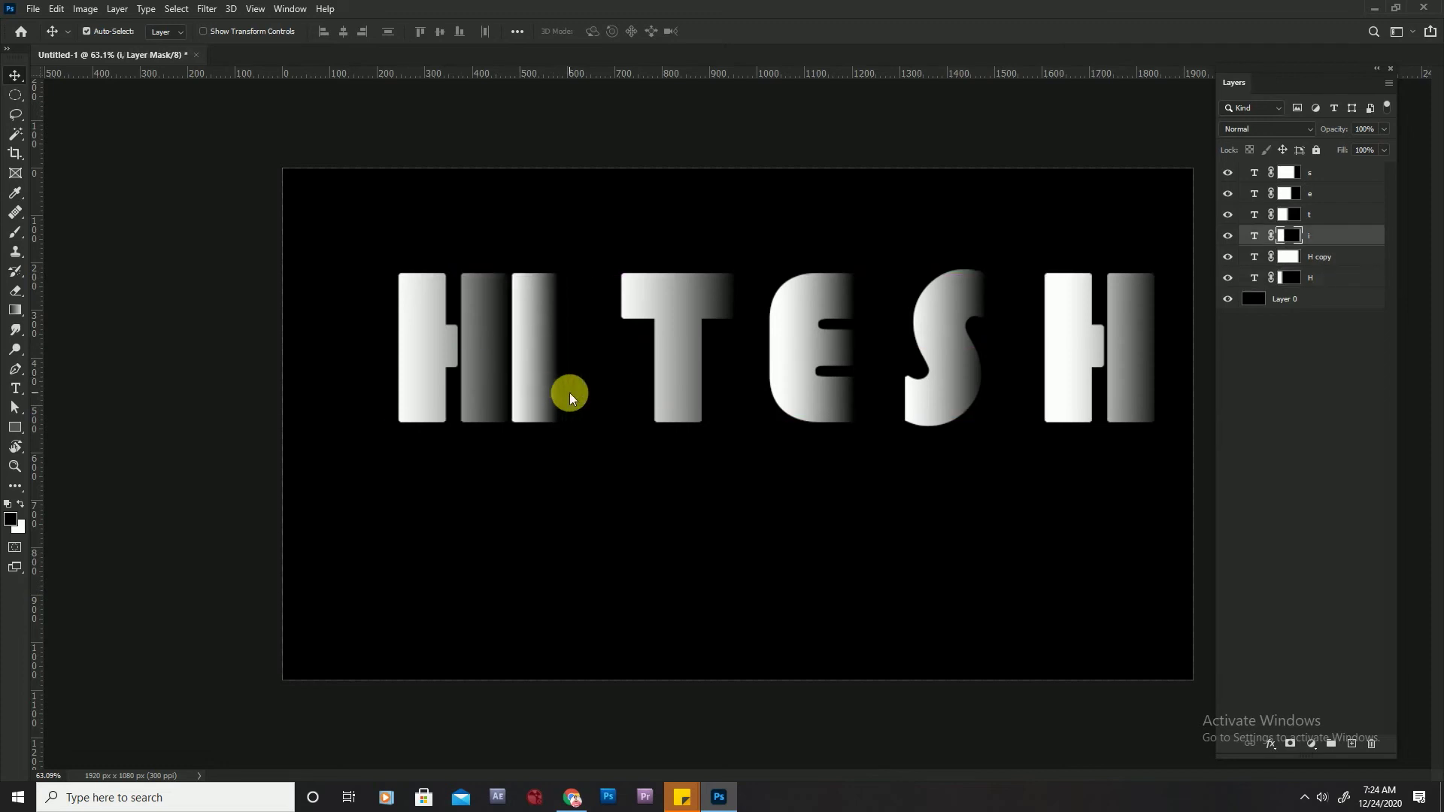
left_click(688, 388)
key("shift+Left")
key("shift+Left")
key("shift+Left")
key("shift+Left")
key("shift+Left")
key("shift+Left")
key("shift+Left")
key("shift+Left")
key("shift+Left")
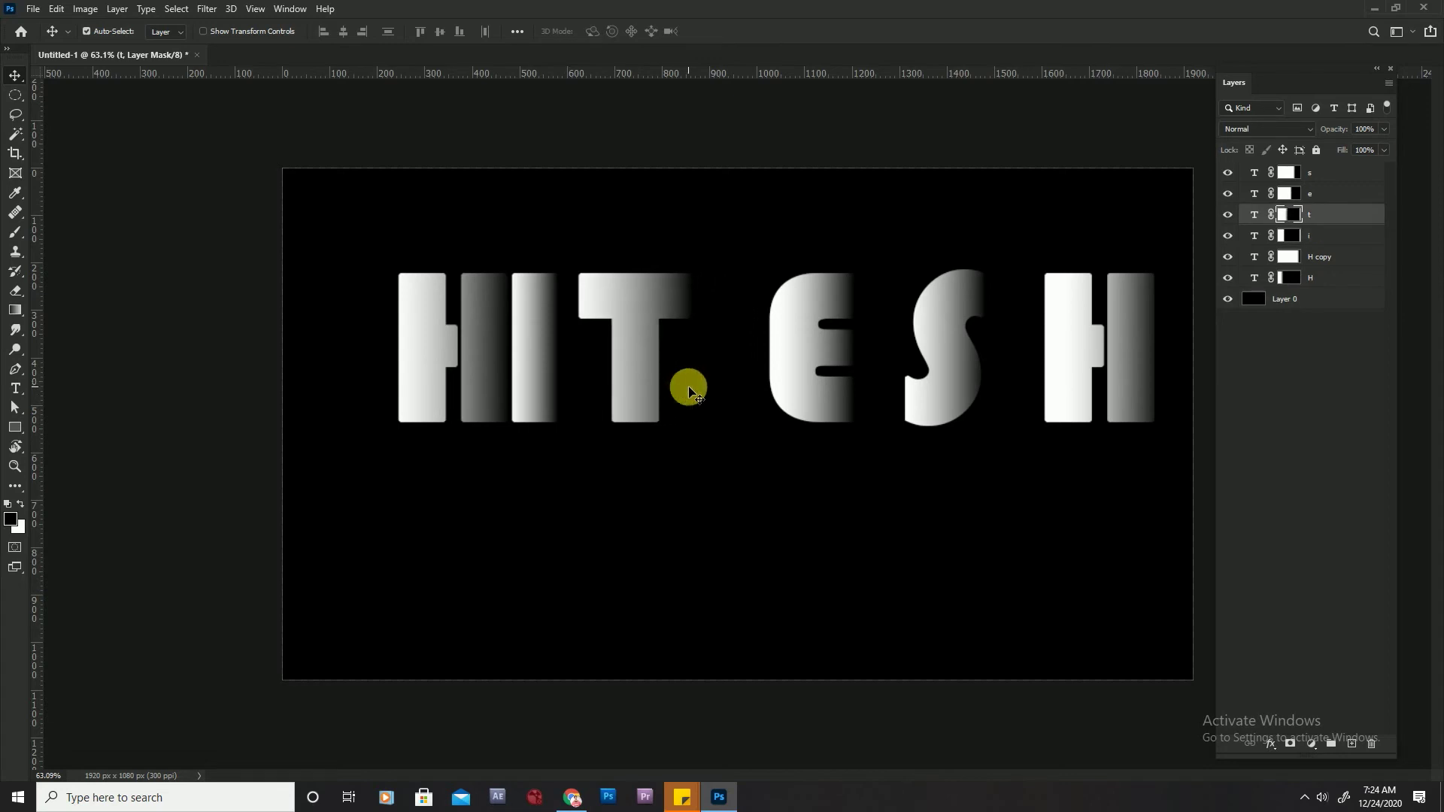
key("shift+Left")
key("shift+Left")
- Move the E left so it sits next to the T
key("shift+Left")
key("shift+Left")
key("shift+Left")
key("shift+Left")
key("shift+Left")
key("shift+Right")
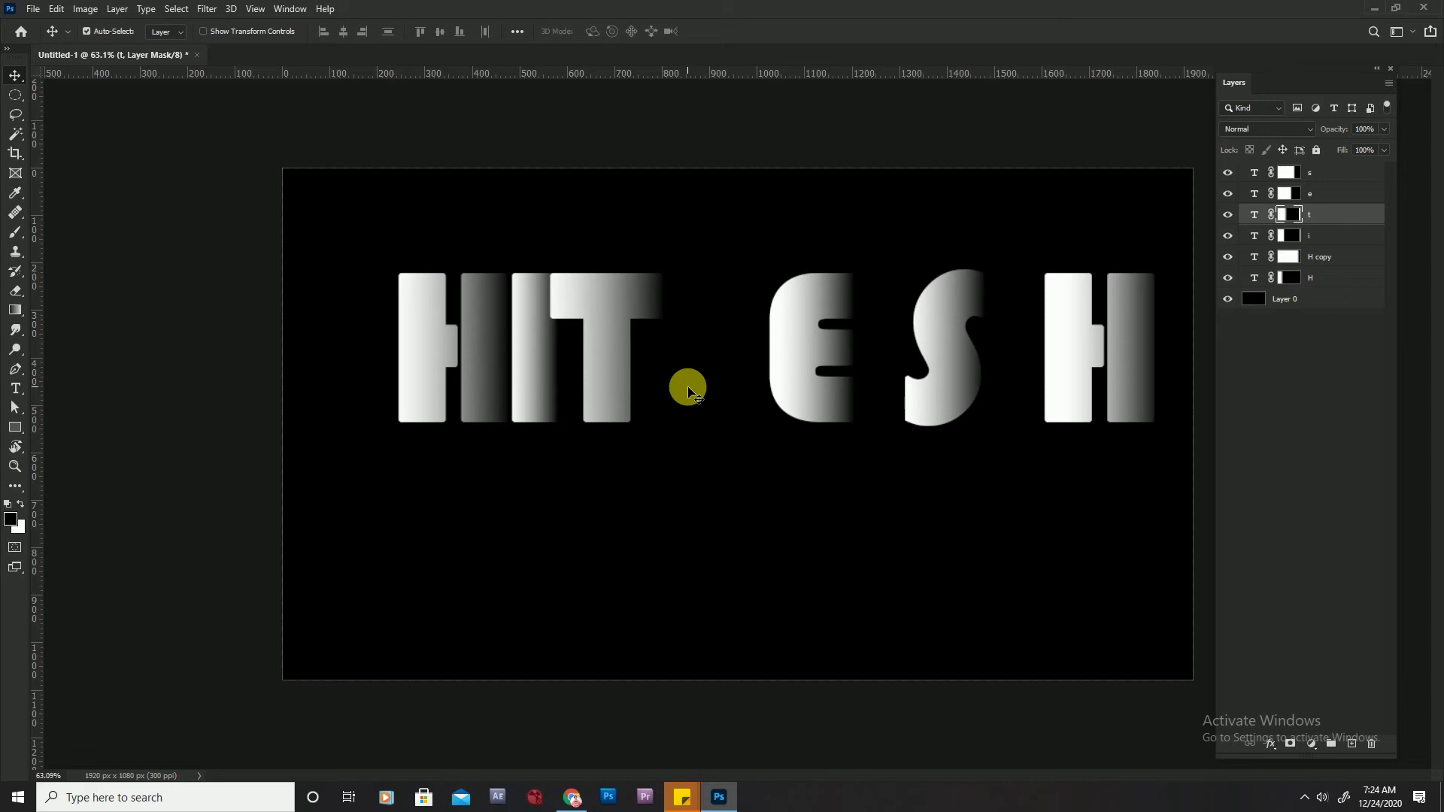
left_click(800, 377)
key("shift+Left")
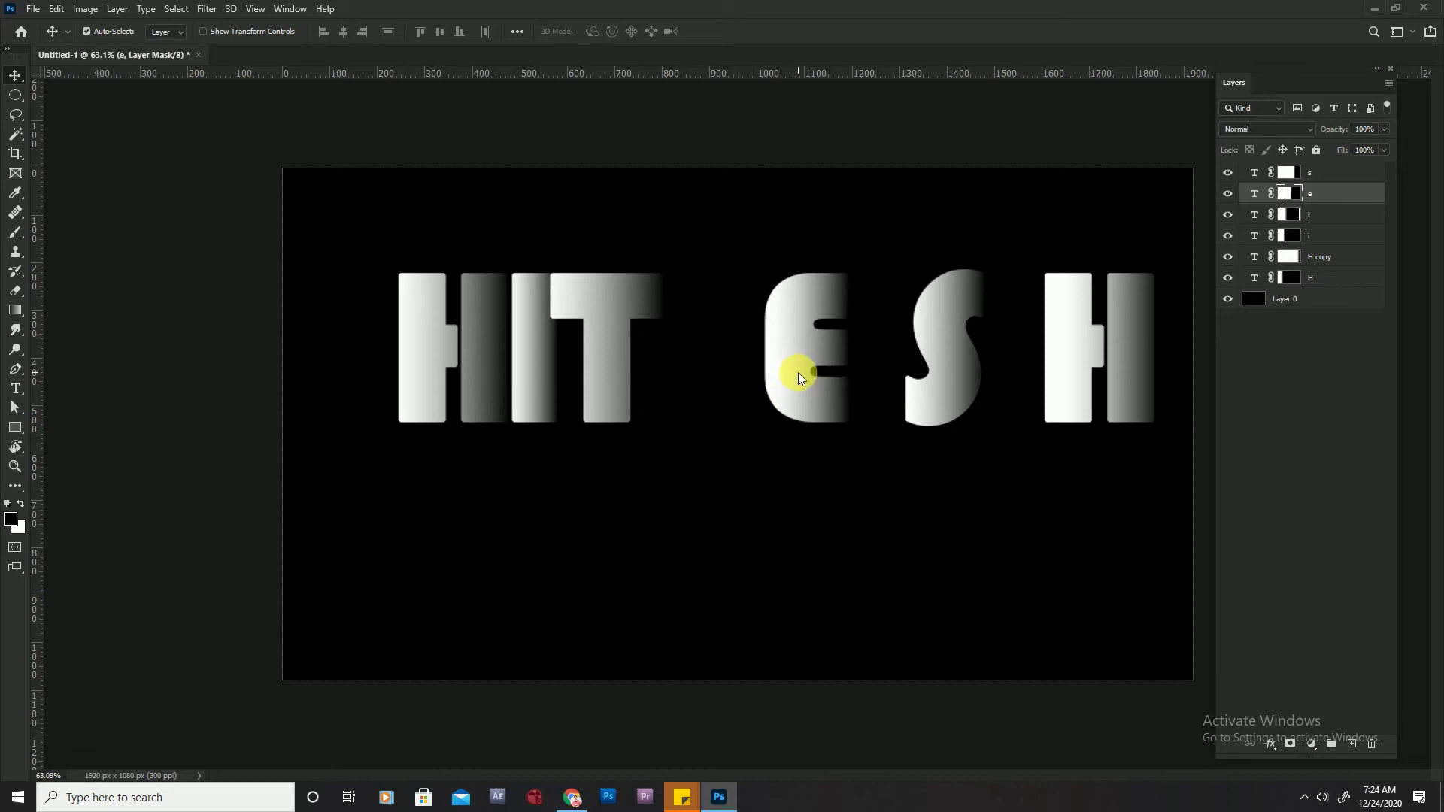
key("shift+Left")
key("shift+Left")
key("shift+Left")
key("shift+Left")
key("shift+Left")
key("shift+Left")
key("shift+Left")
key("shift+Left")
key("shift+Left")
key("shift+Left")
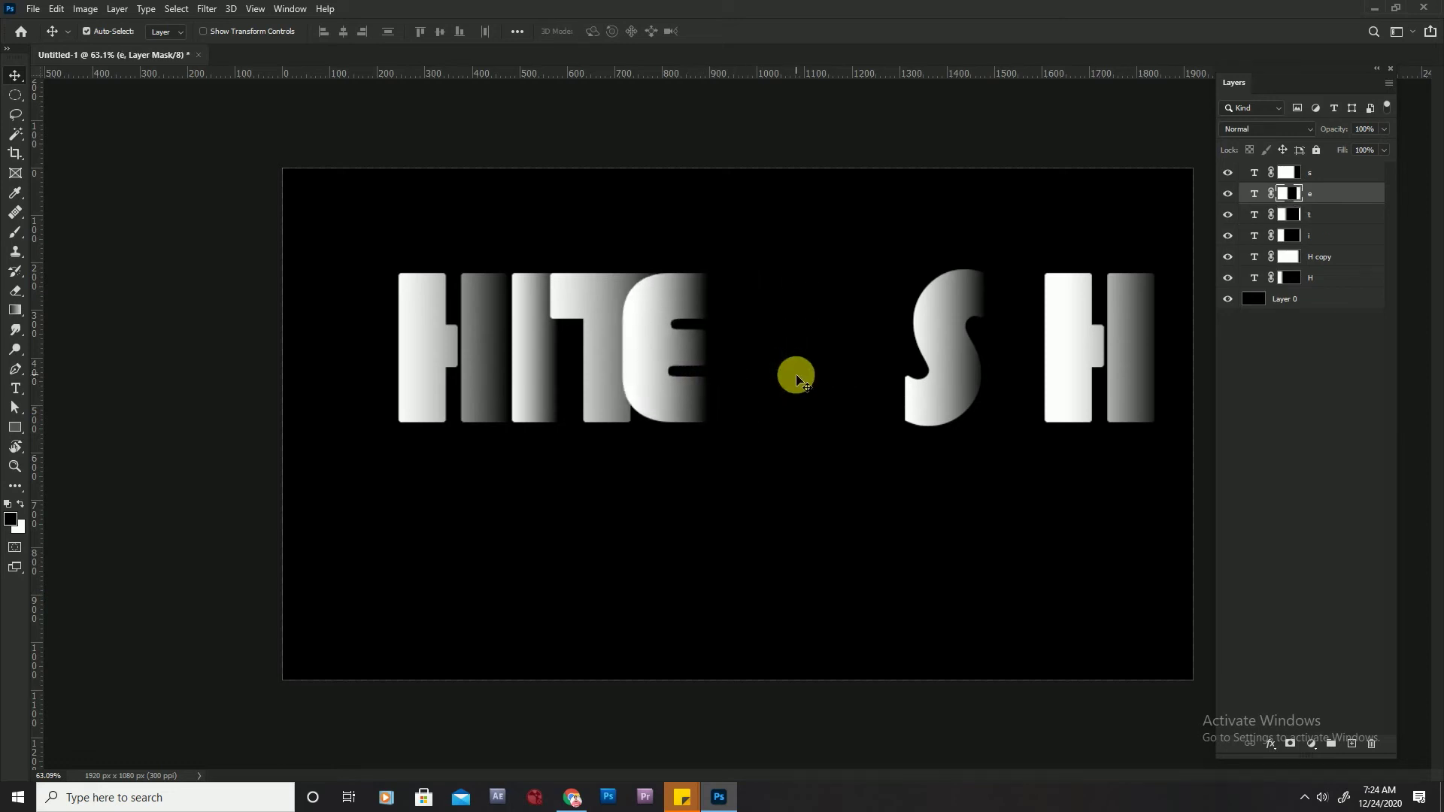
left_click(962, 359)
key("shift+Left")
key("shift+Left")
key("shift+Left")
key("shift+Left")
key("shift+Left")
key("shift+Left")
key("shift+Left")
key("shift+Left")
key("shift+Left")
key("shift+Left")
key("shift+Left")
key("shift+Left")
key("shift+Left")
key("shift+Left")
key("shift+Left")
- Fine-tune spacing by nudging I, T and E right and moving the final H against the S
left_click(533, 350)
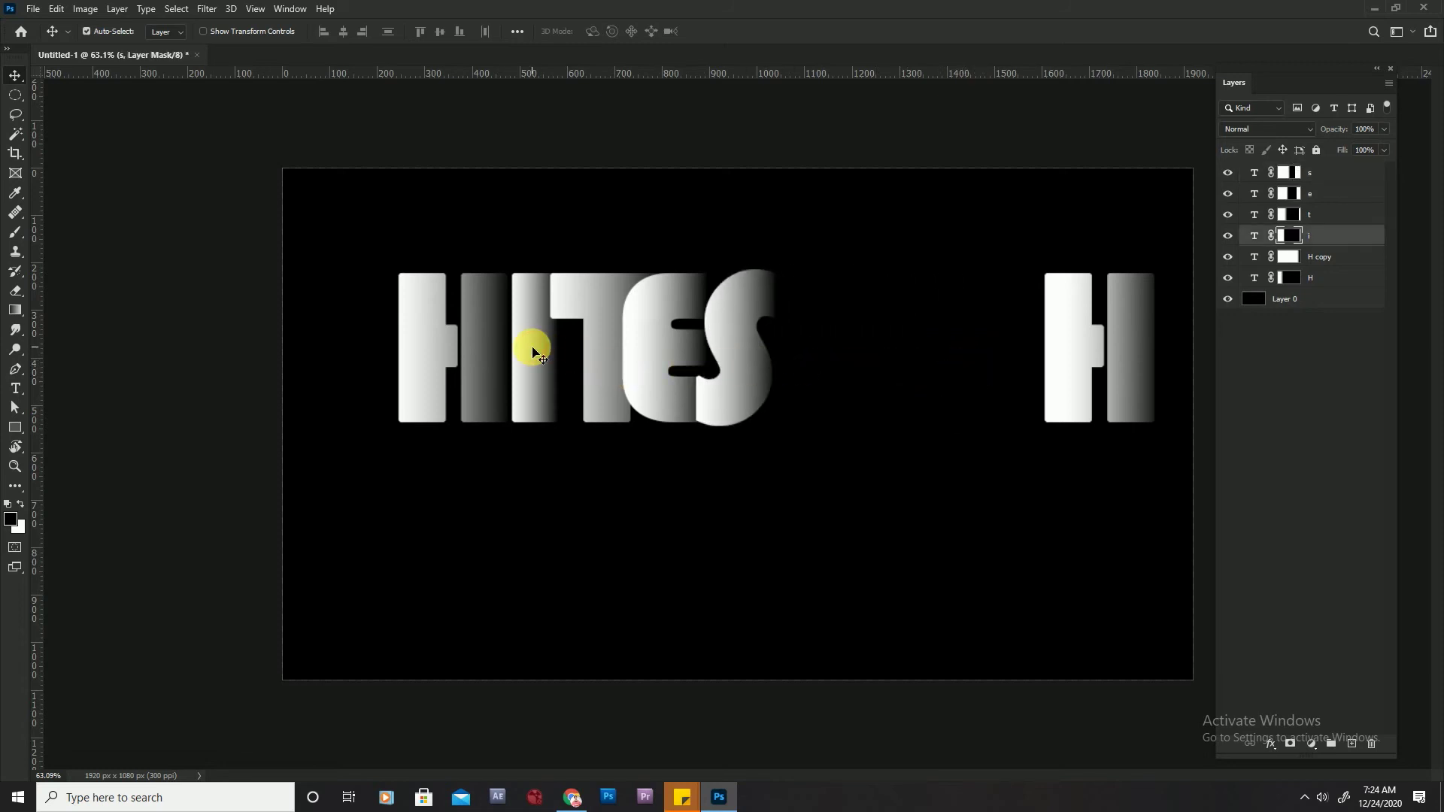
key("shift+Right")
left_click(593, 346)
key("shift+Right")
key("shift+Right")
left_click(656, 364)
key("shift+Right")
key("shift+Right")
key("shift+Right")
key("shift+Right")
left_click(752, 382)
key("shift+Right")
key("shift+Right")
key("shift+Right")
key("shift+Right")
key("shift+Right")
key("shift+Right")
left_click(1041, 356)
key("shift+Left")
key("shift+Left")
key("shift+Left")
key("shift+Left")
key("shift+Left")
key("shift+Left")
key("shift+Left")
key("shift+Left")
key("shift+Left")
key("shift+Left")
key("shift+Left")
key("shift+Left")
key("shift+Left")
key("shift+Left")
key("shift+Left")
key("shift+Left")
key("shift+Left")
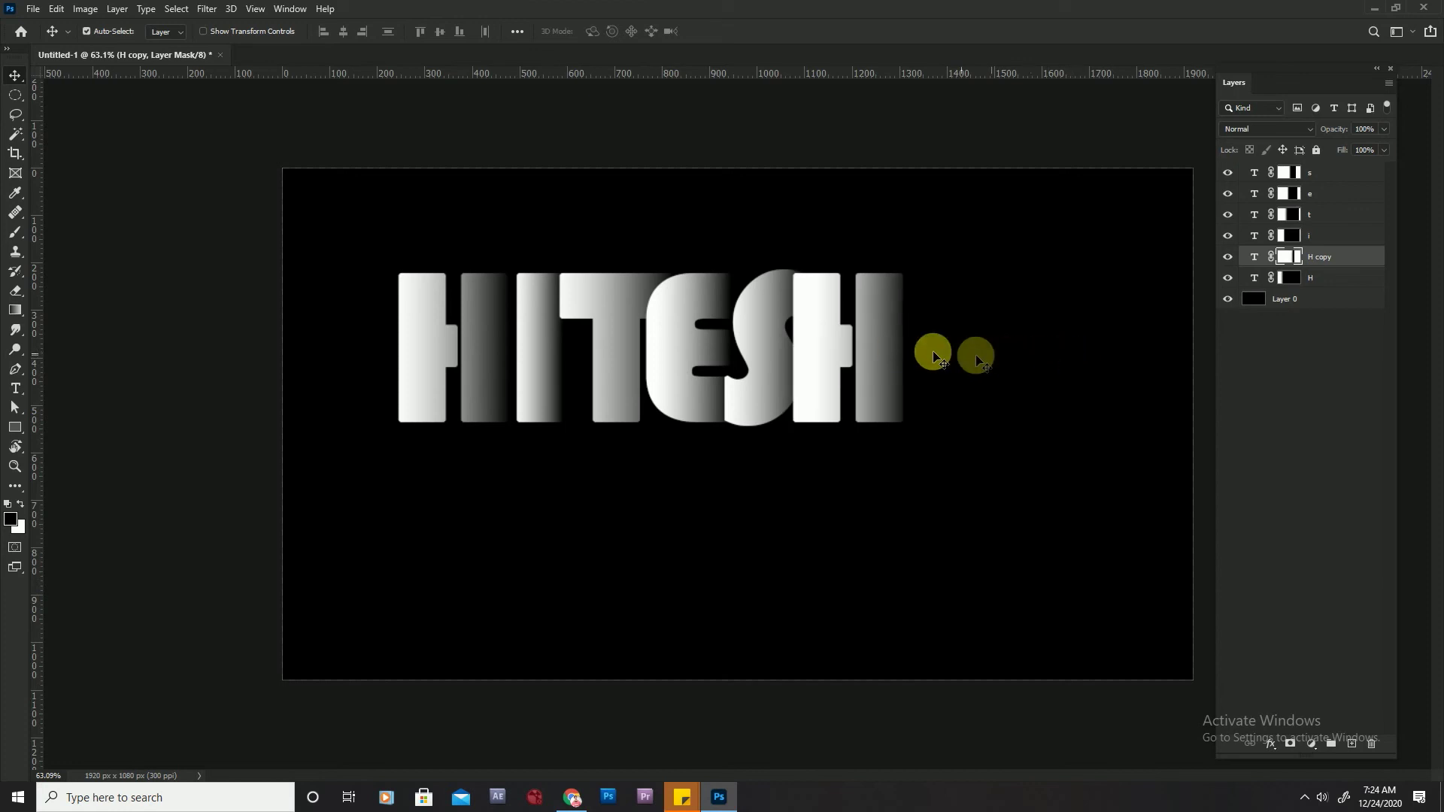
left_click(1331, 177)
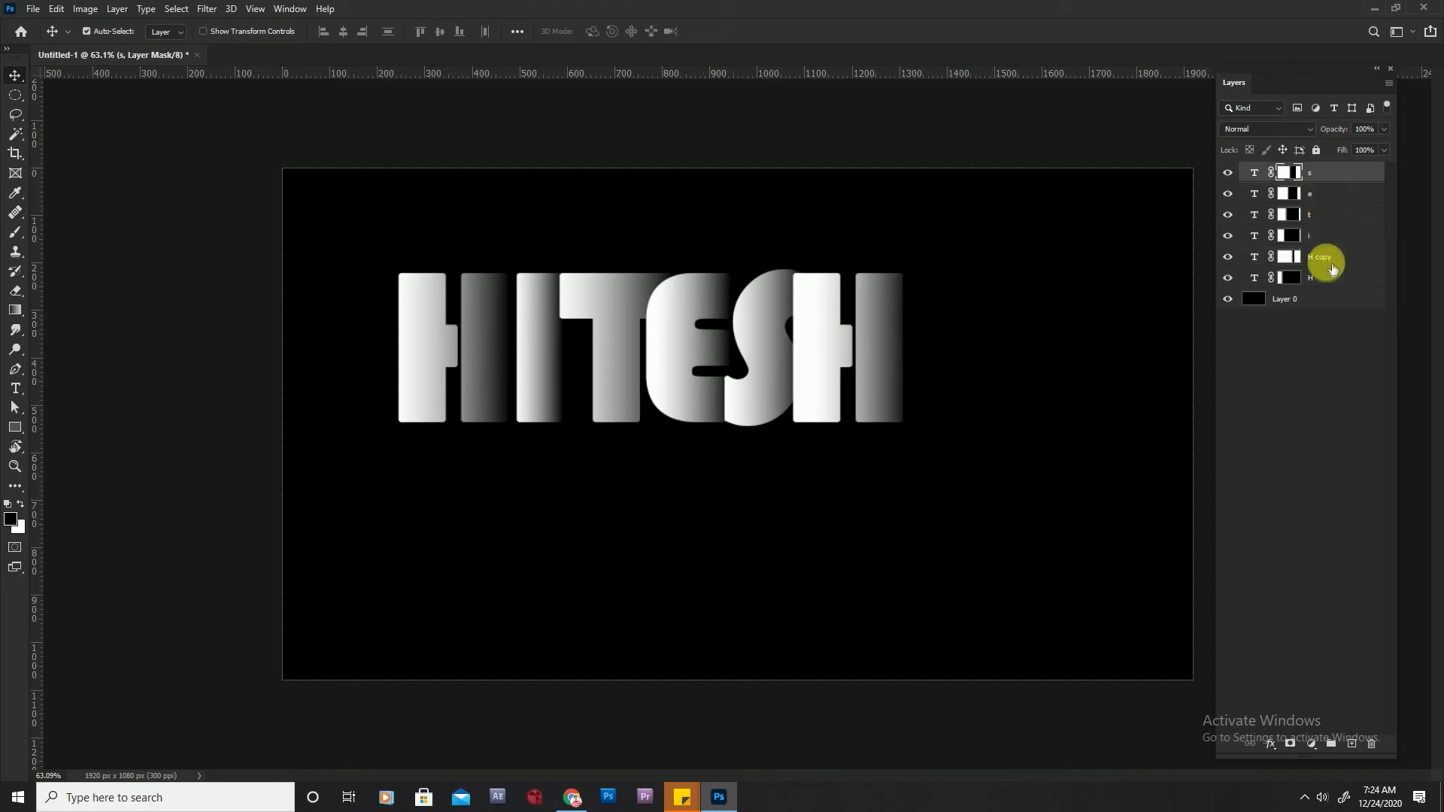
- Group the letter layers into Group 1 and enlarge the HITESH word with Free Transform
left_click(1332, 286, "shift")
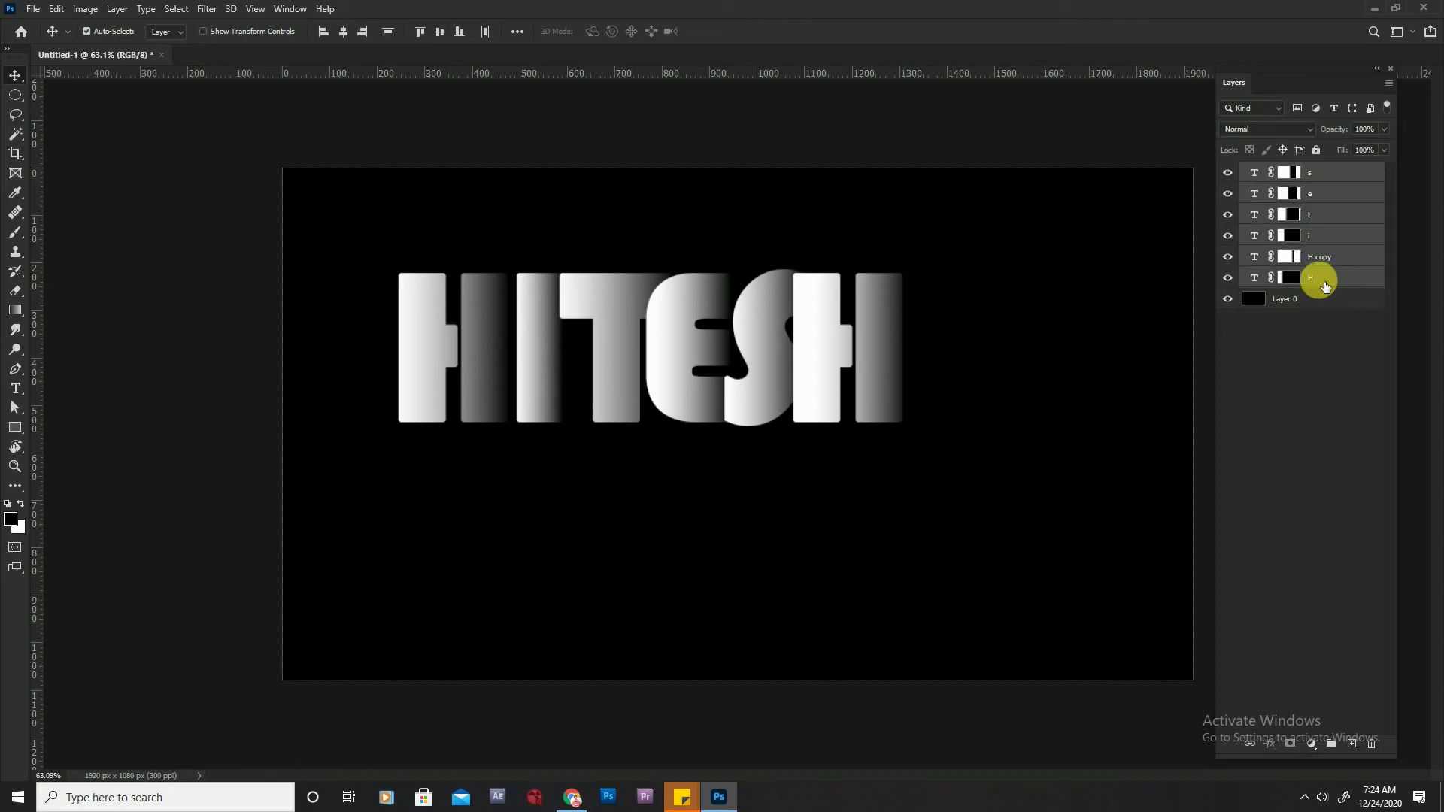
key("ctrl+g")
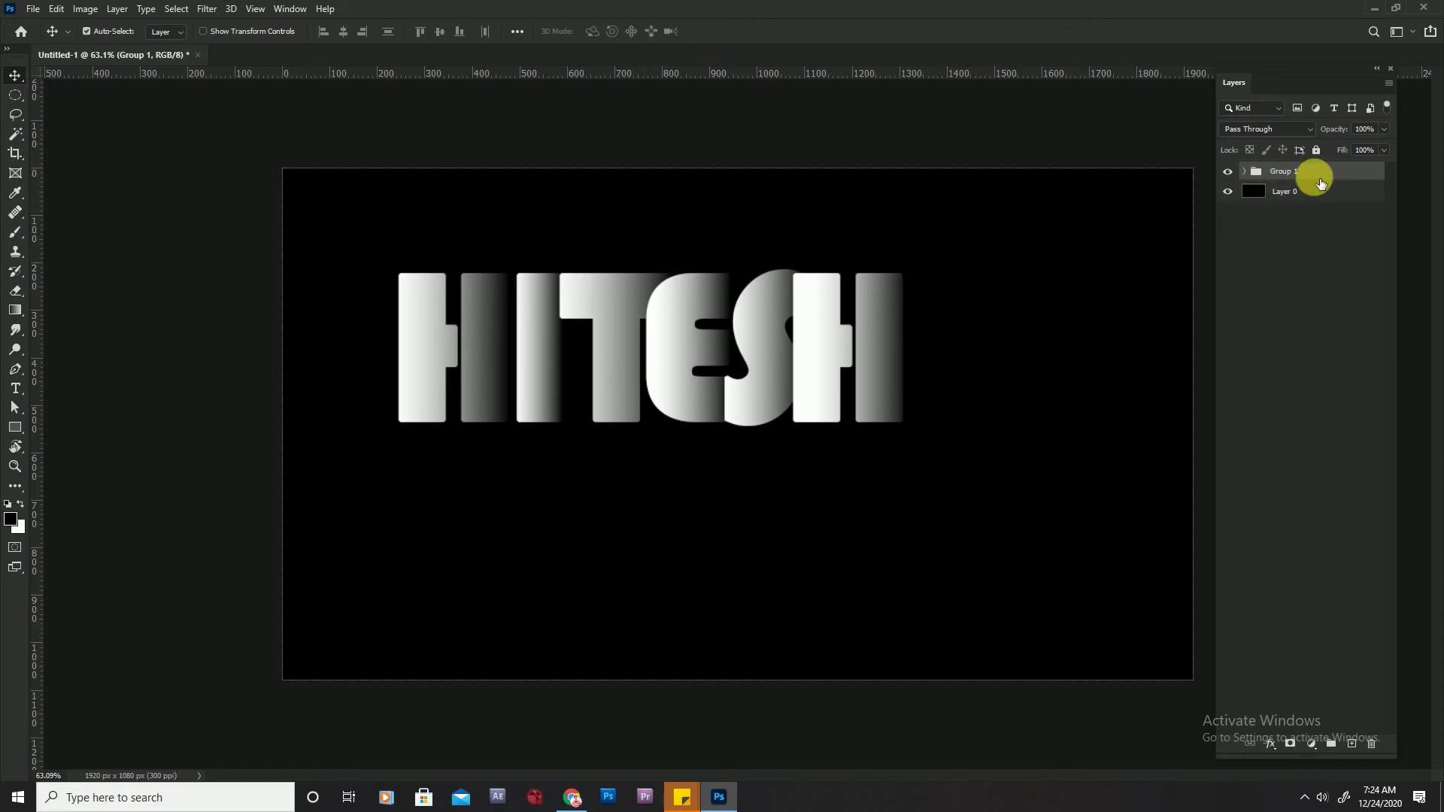
key("ctrl+t")
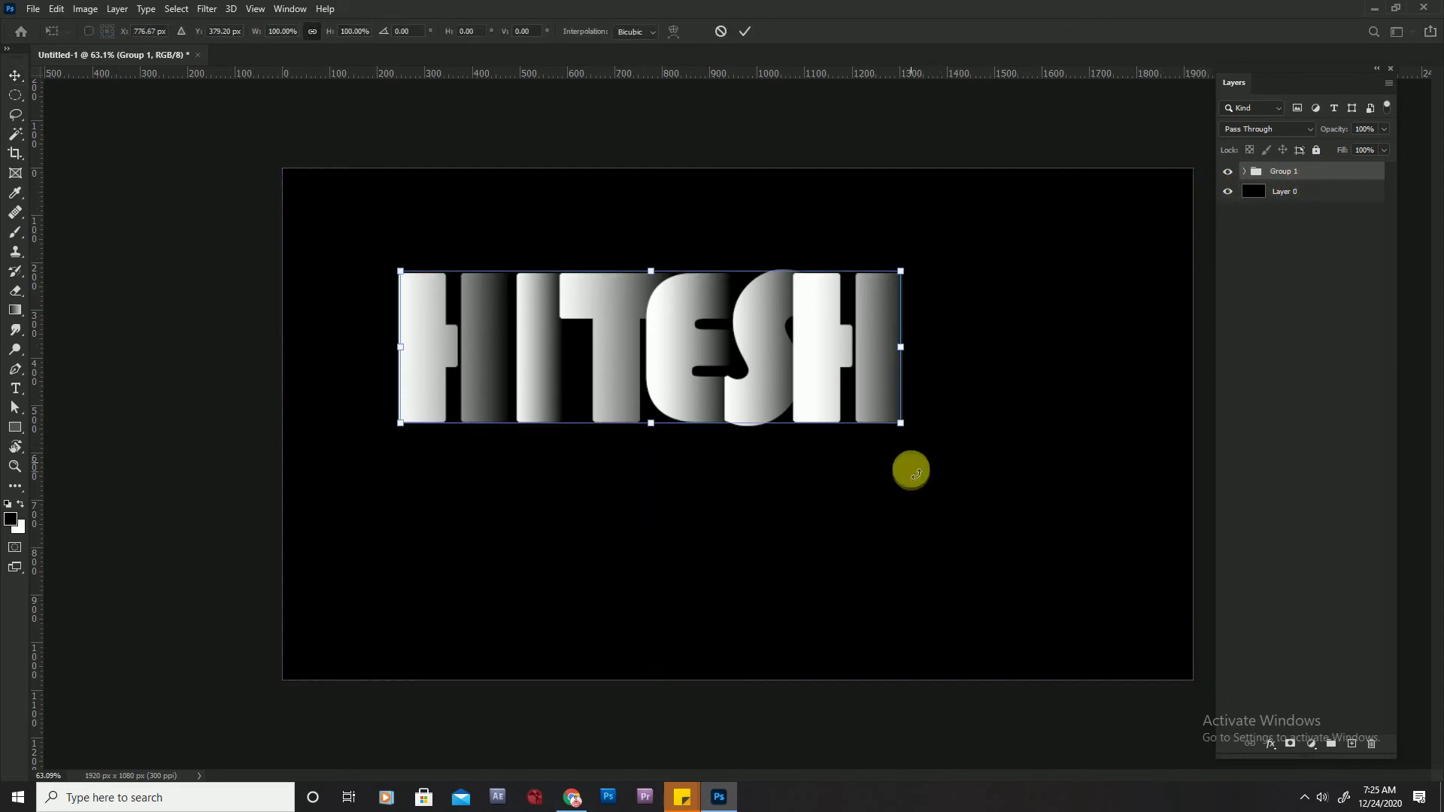
mouse_move(904, 423)
left_mouse_down()
mouse_move(939, 455)
mouse_move(1137, 534)
left_mouse_up()
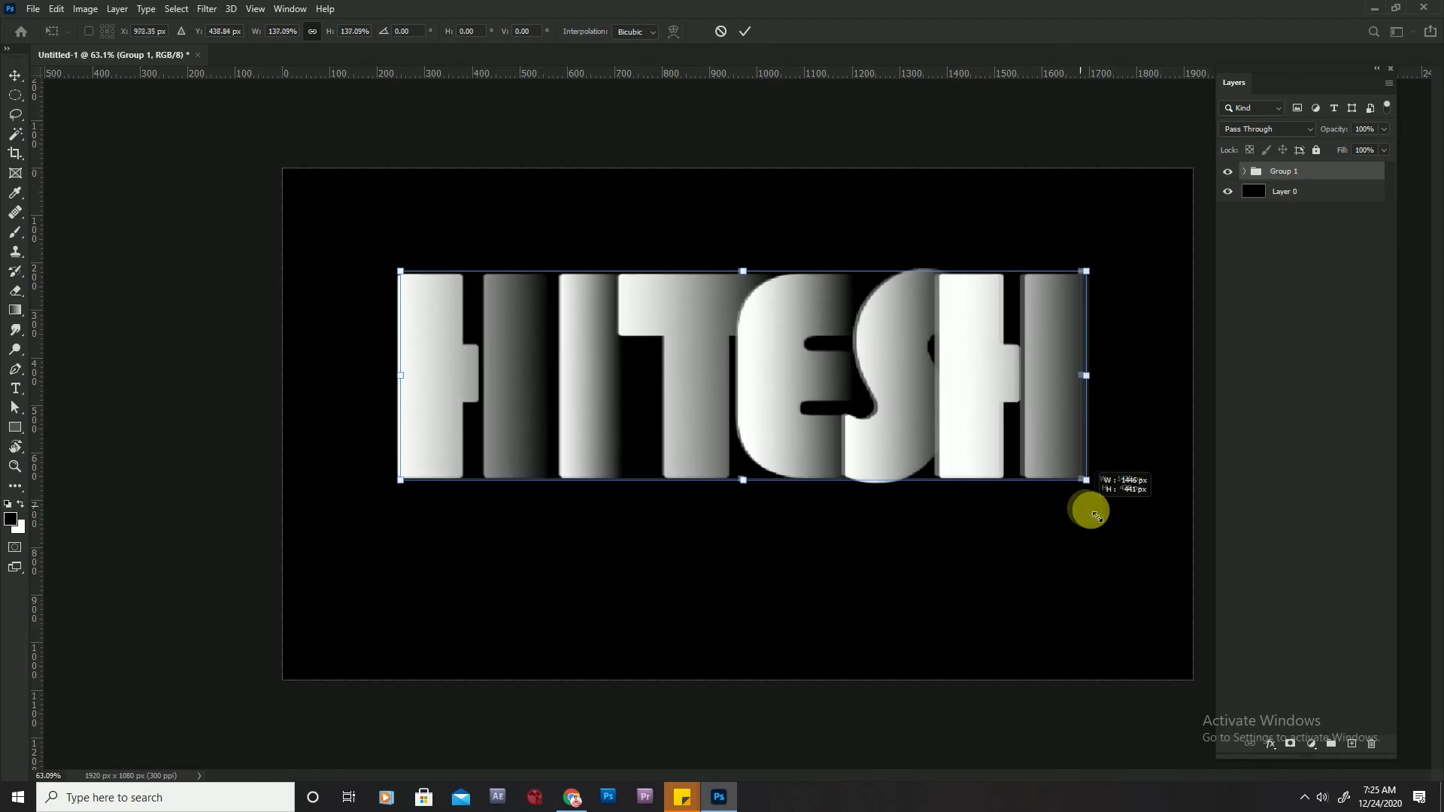
left_click_drag(1018, 429, 983, 403)
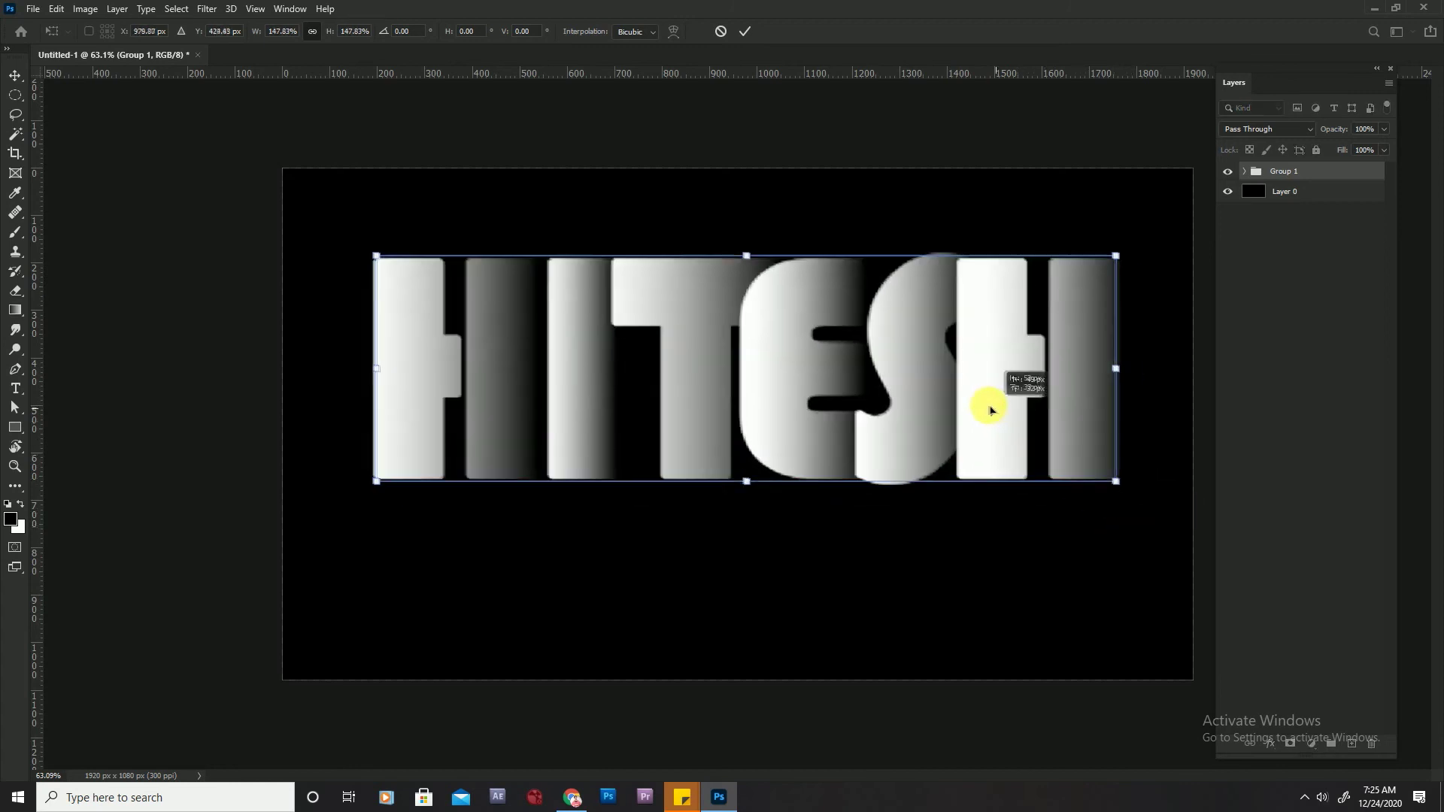
key("Return")
scroll(978, 395, "down", 2)
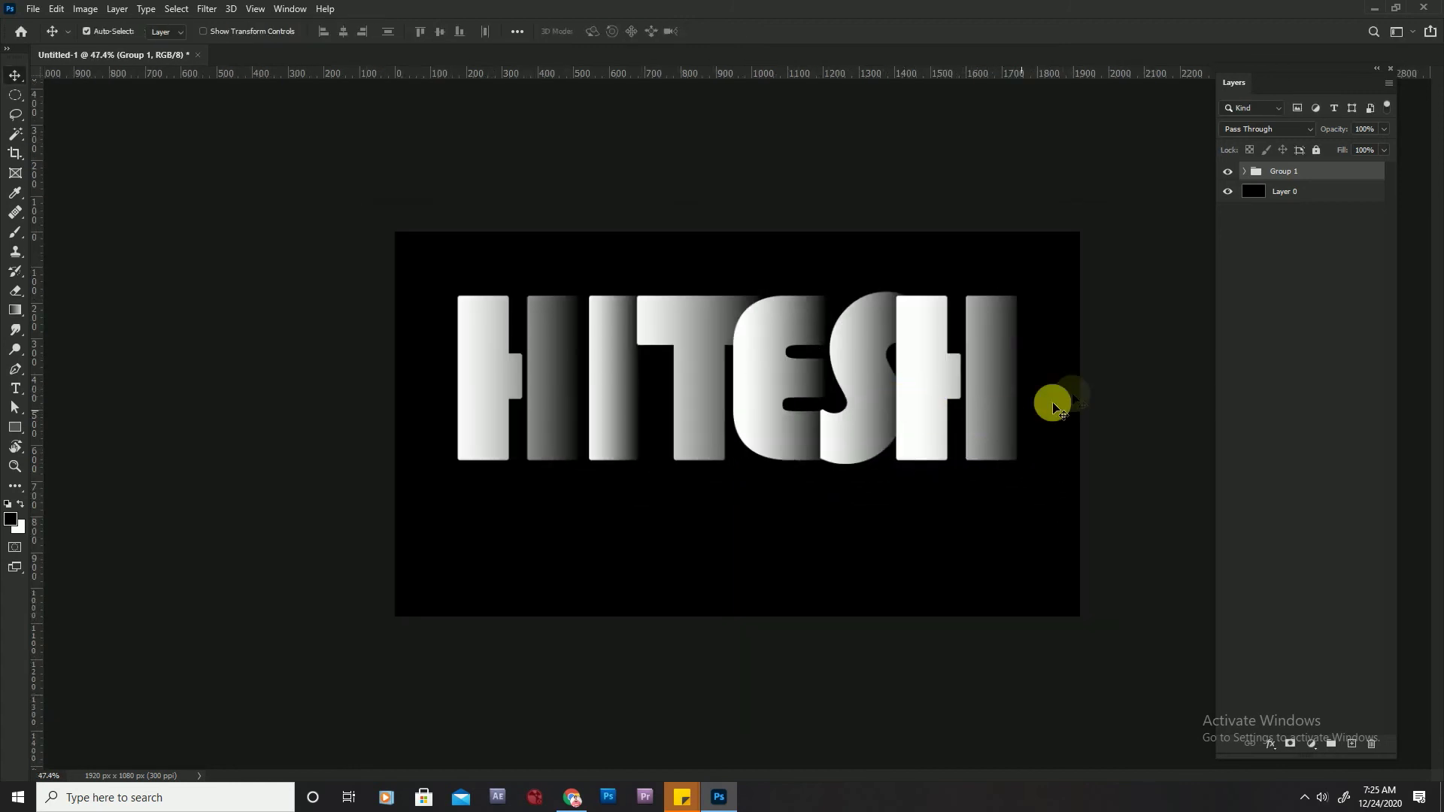
- Raise the HITESH group slightly higher on the canvas with arrow-key nudges
left_click(1306, 316)
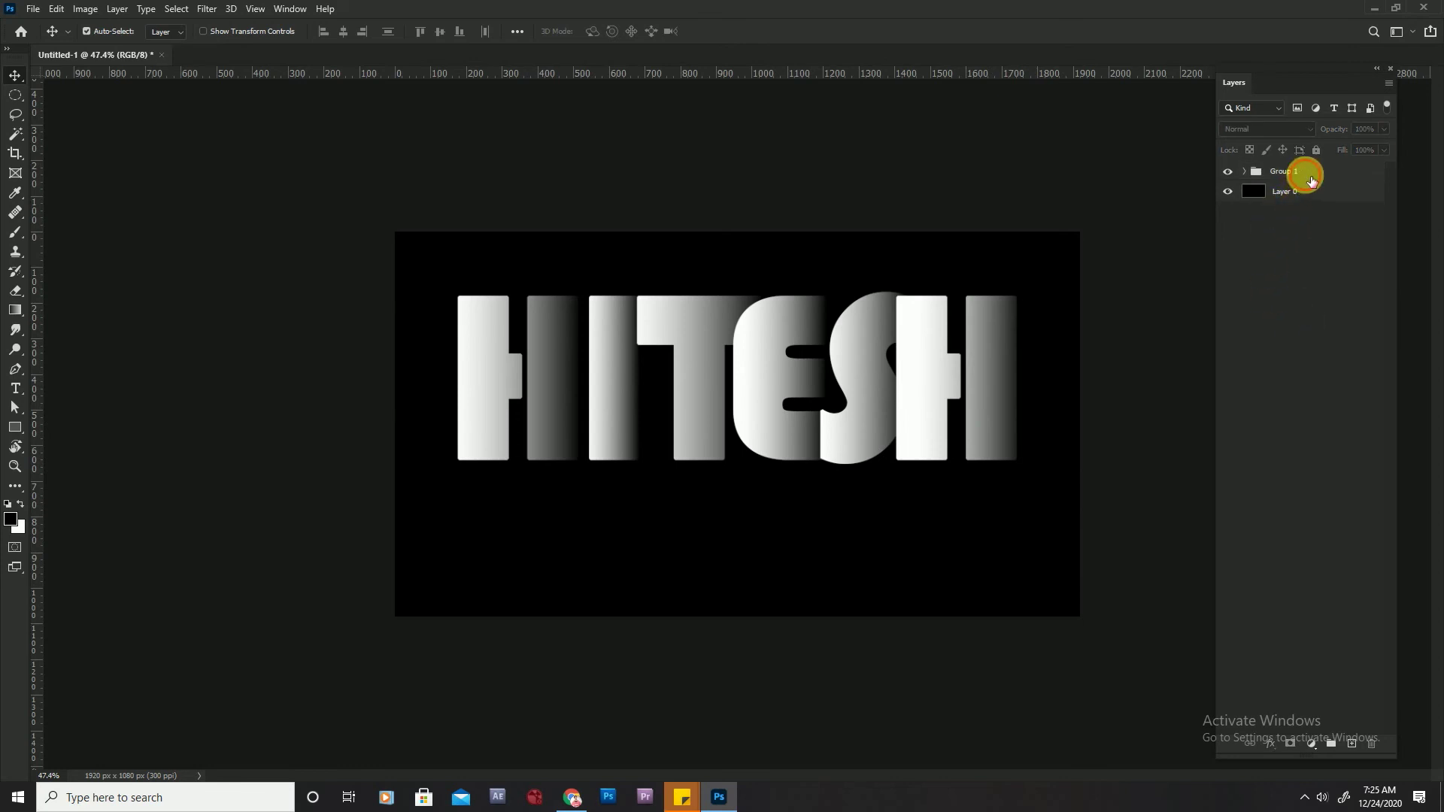
left_click(1295, 175)
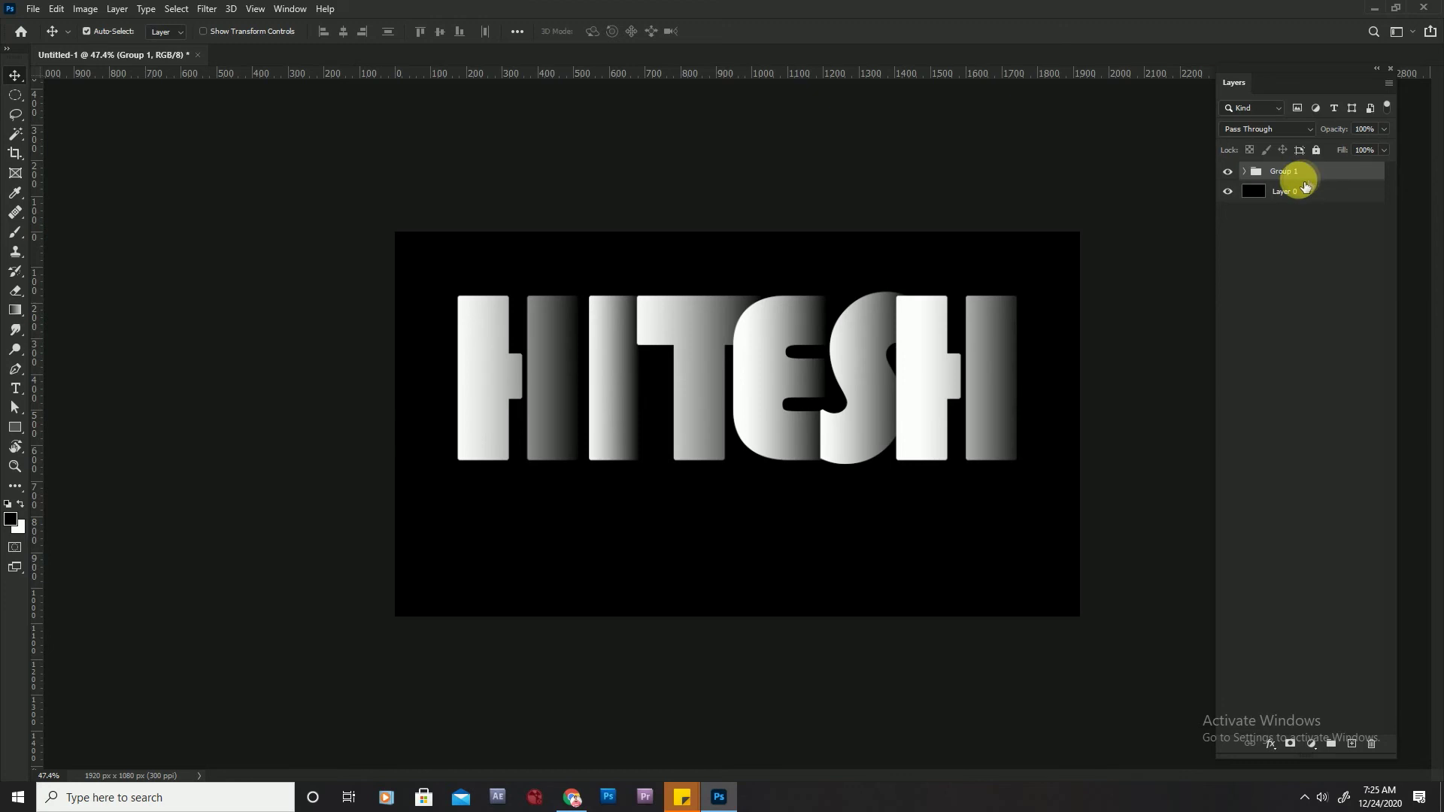
key("ctrl+t")
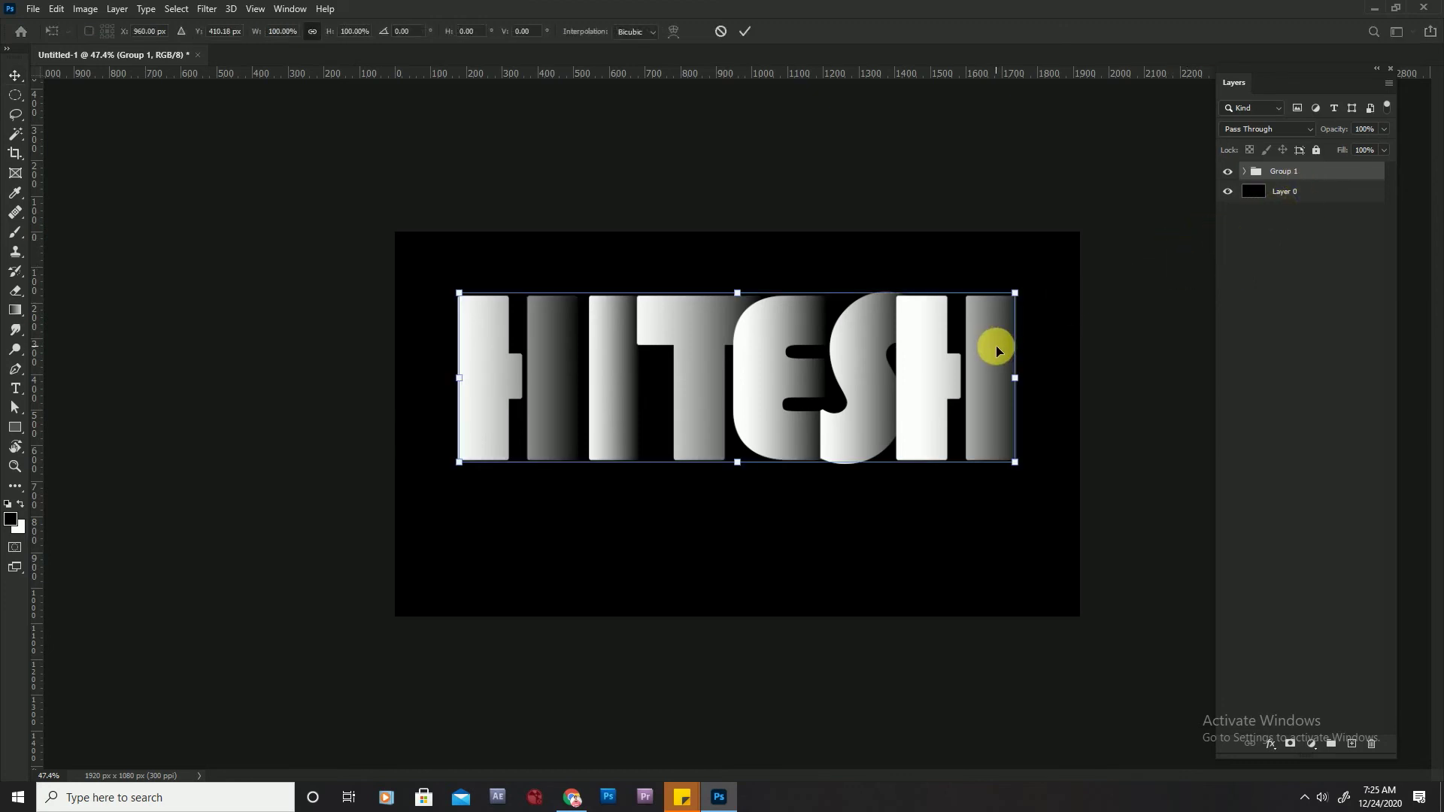
key("shift+Up")
key("shift+Up")
key("shift+Up")
key("shift+Up")
key("shift+Up")
key("shift+Up")
key("shift+Up")
key("Up")
key("Up")
key("Up")
key("Up")
key("Up")
key("Up")
key("Up")
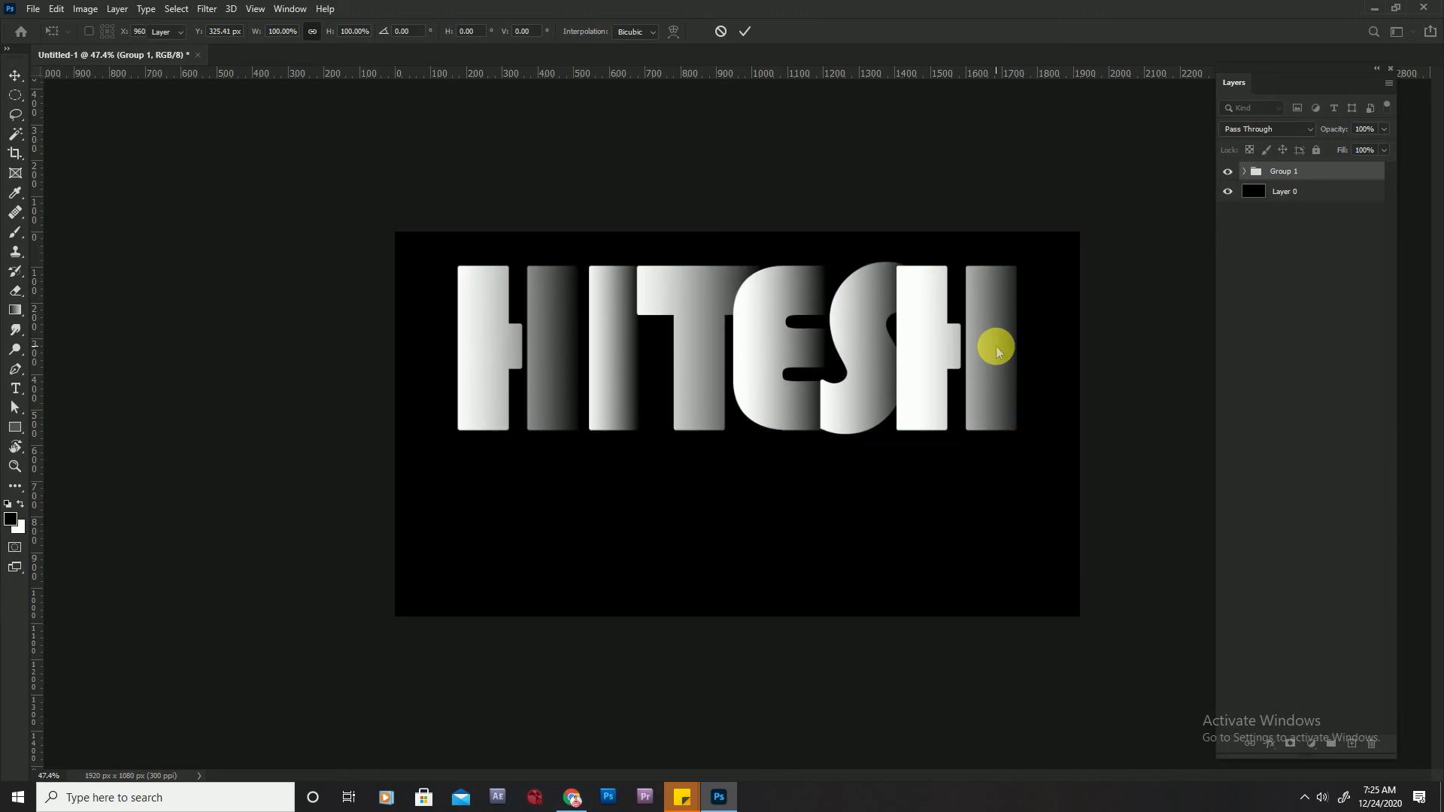
key("Return")
- Duplicate Group 1 through Duplicate Group and rename the copy to 'Reflection'
right_click(1313, 181)
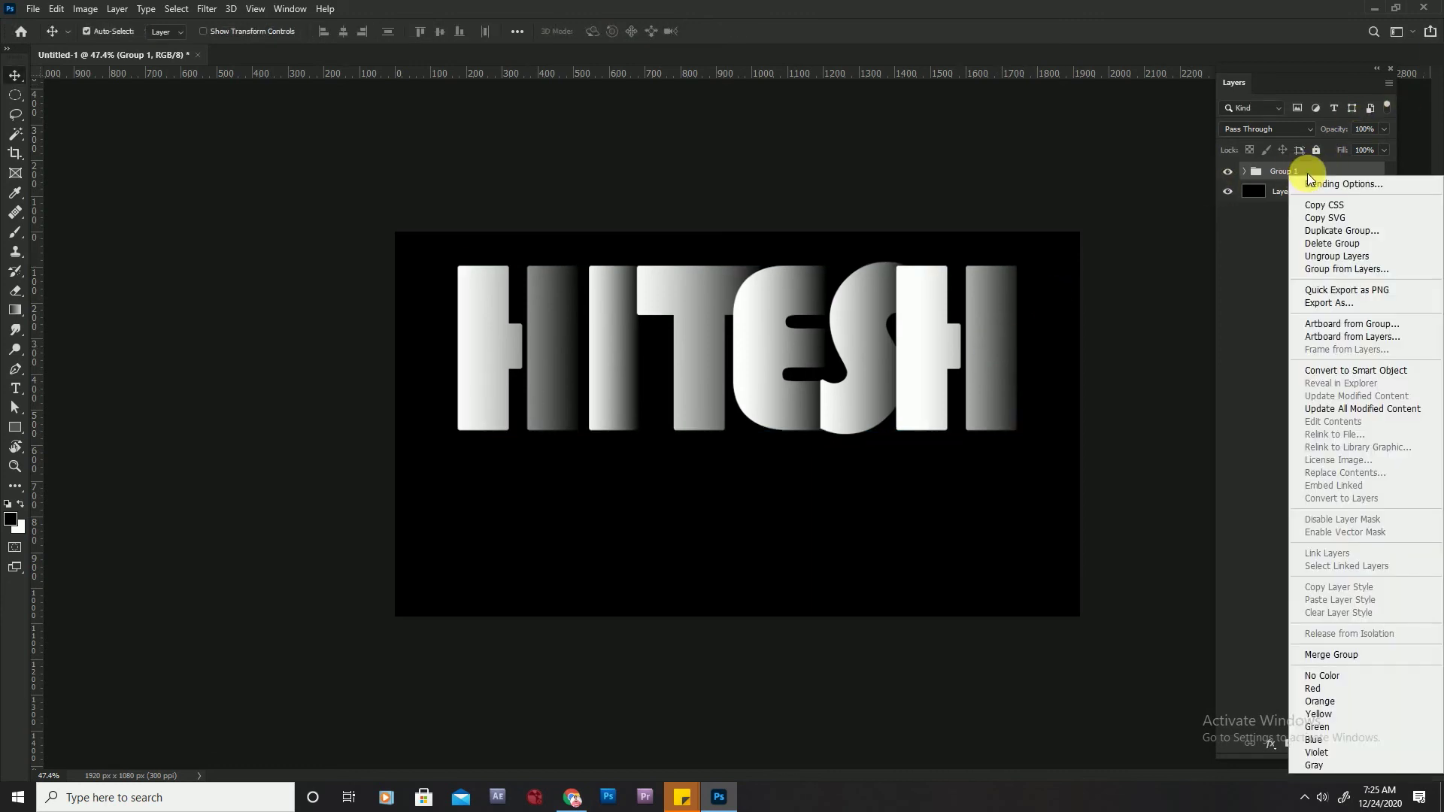
left_click(1349, 236)
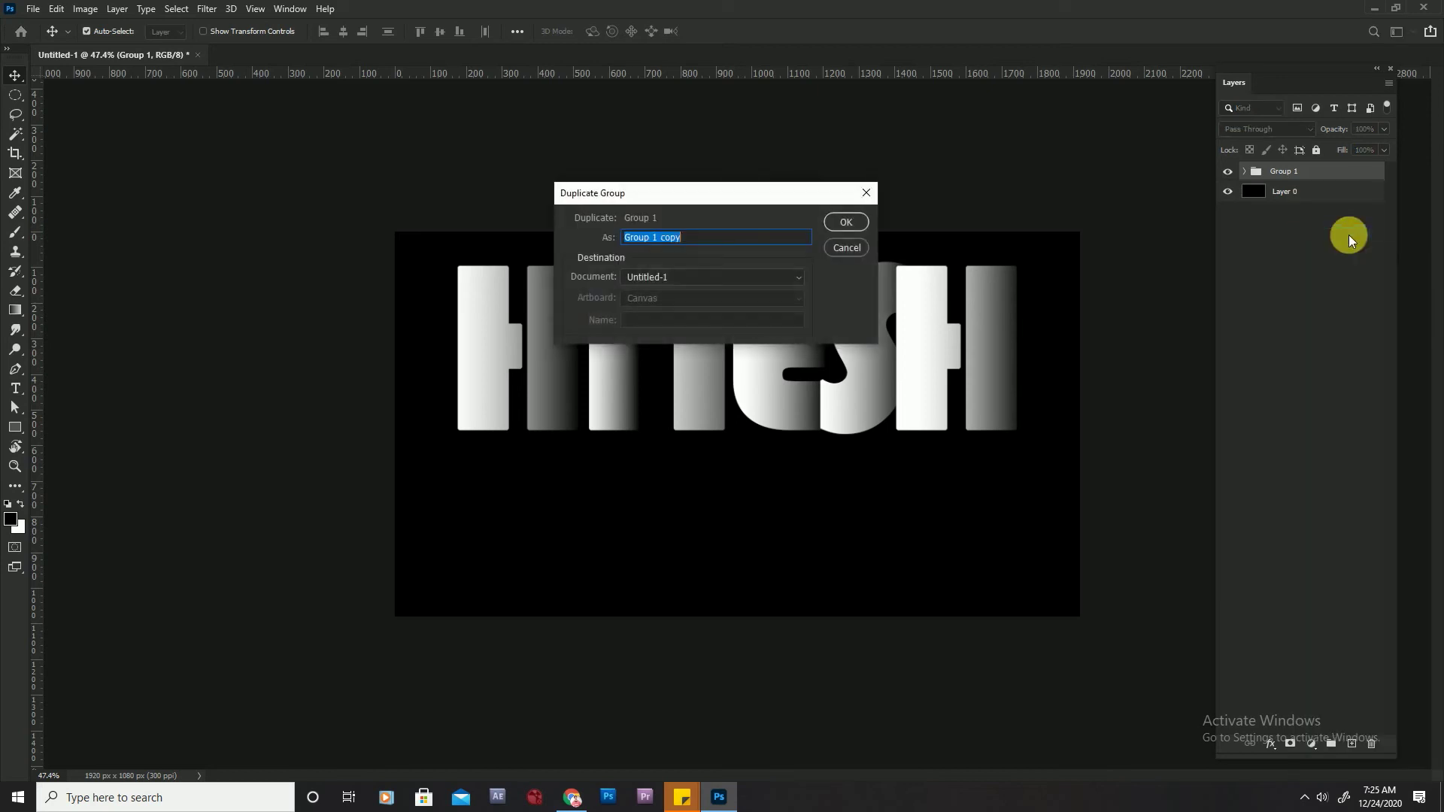
left_click(847, 223)
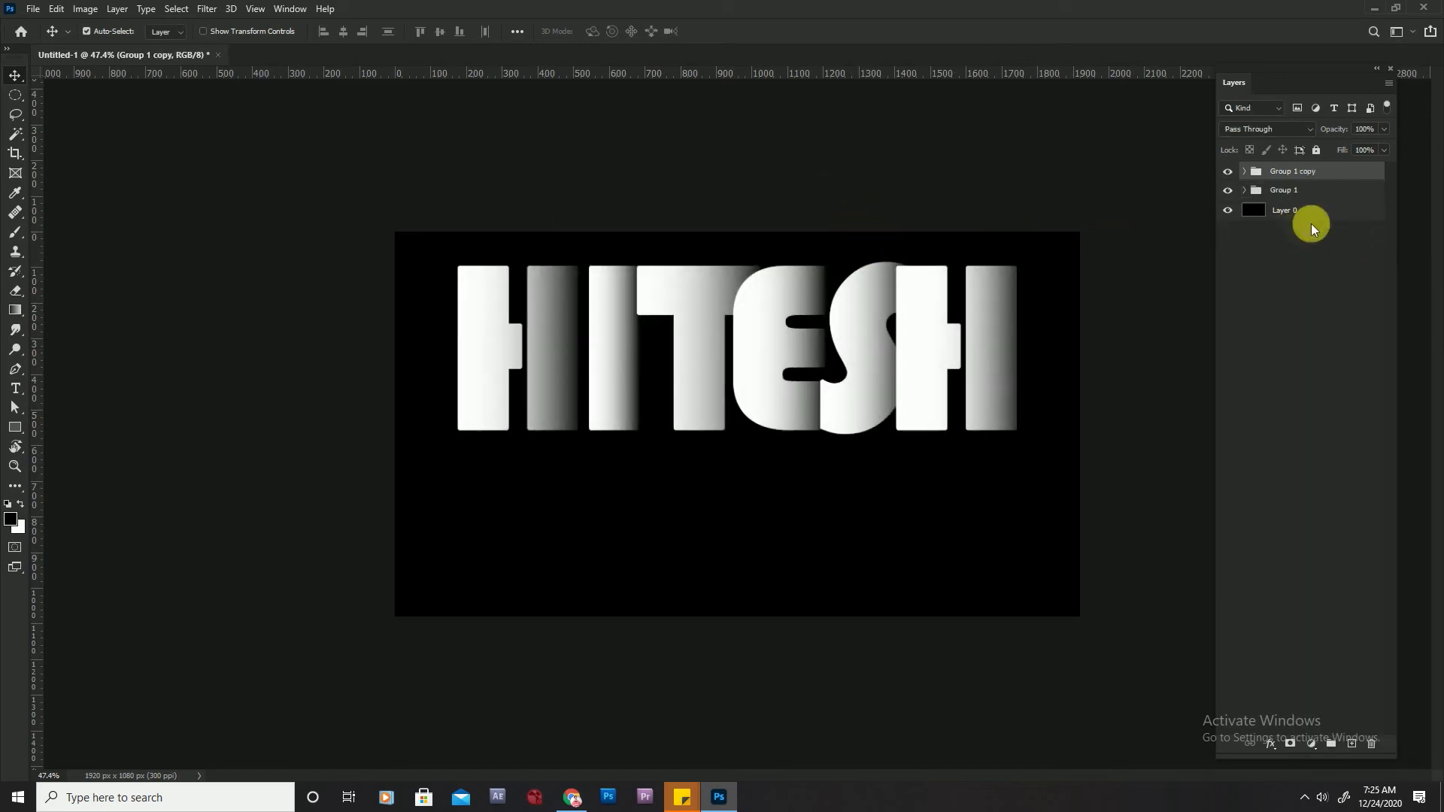
double_click(1292, 173)
type("Refle")
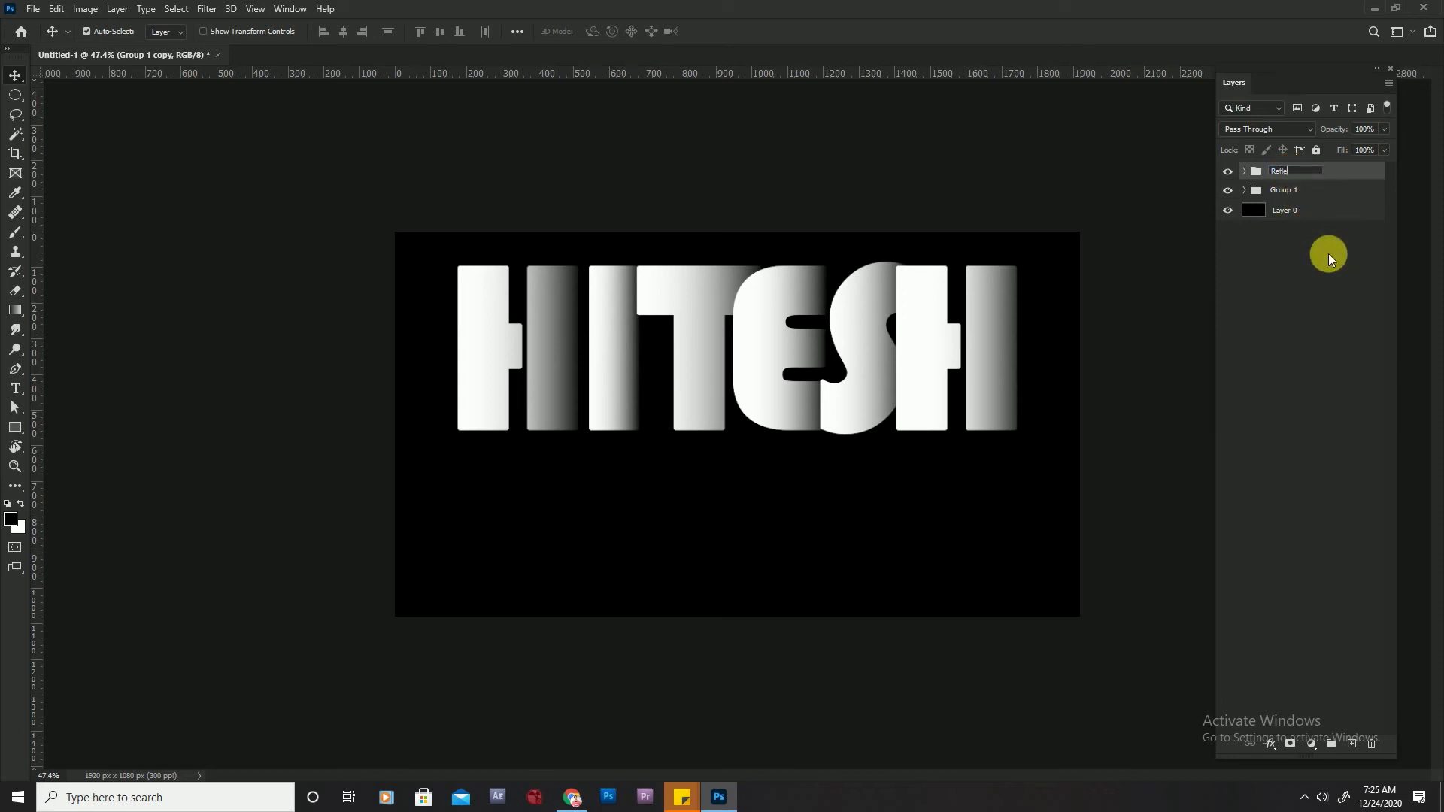
type("ction")
key("Return")
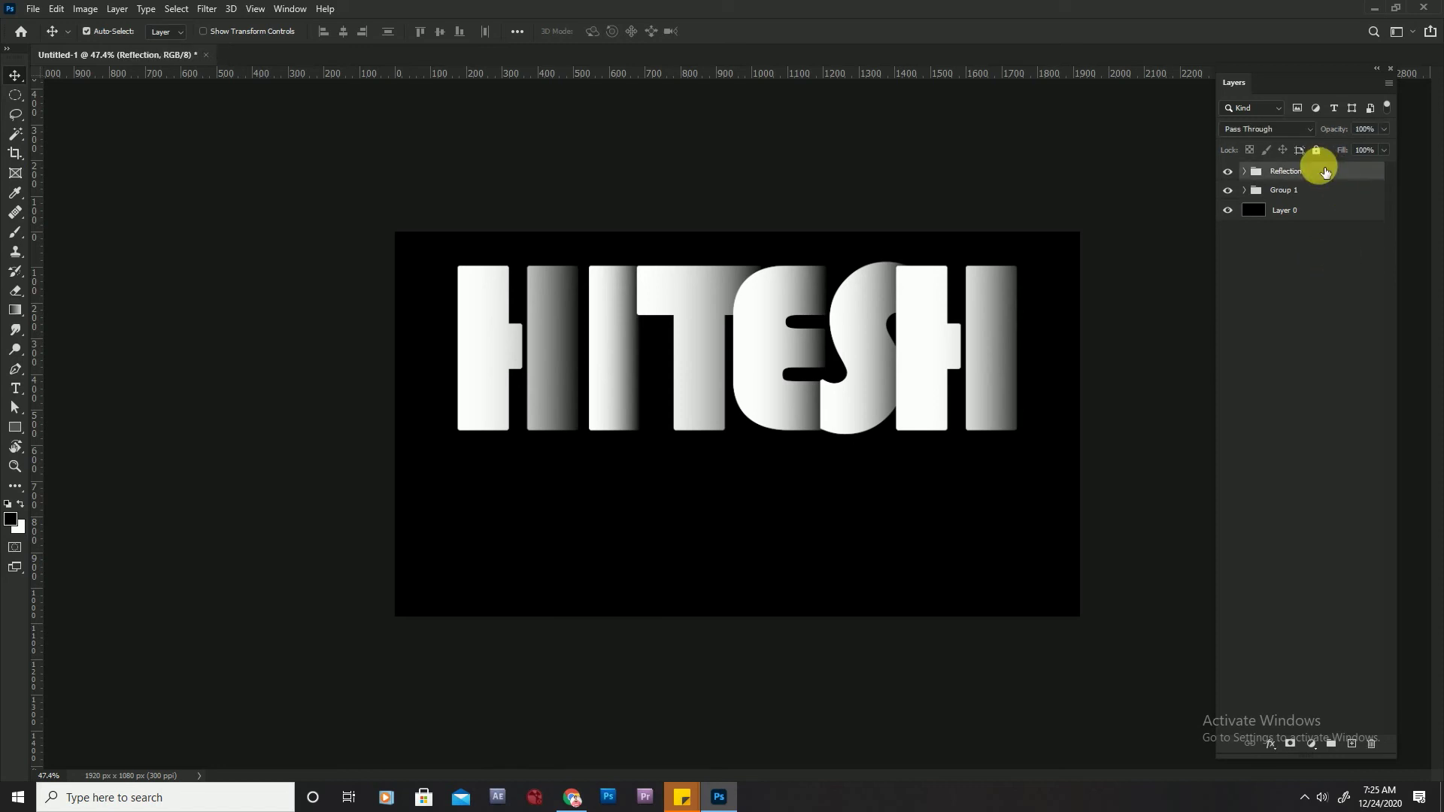
key("ctrl+t")
- Flip the Reflection group vertically and nudge it down until it meets the HITESH baseline
right_click(785, 329)
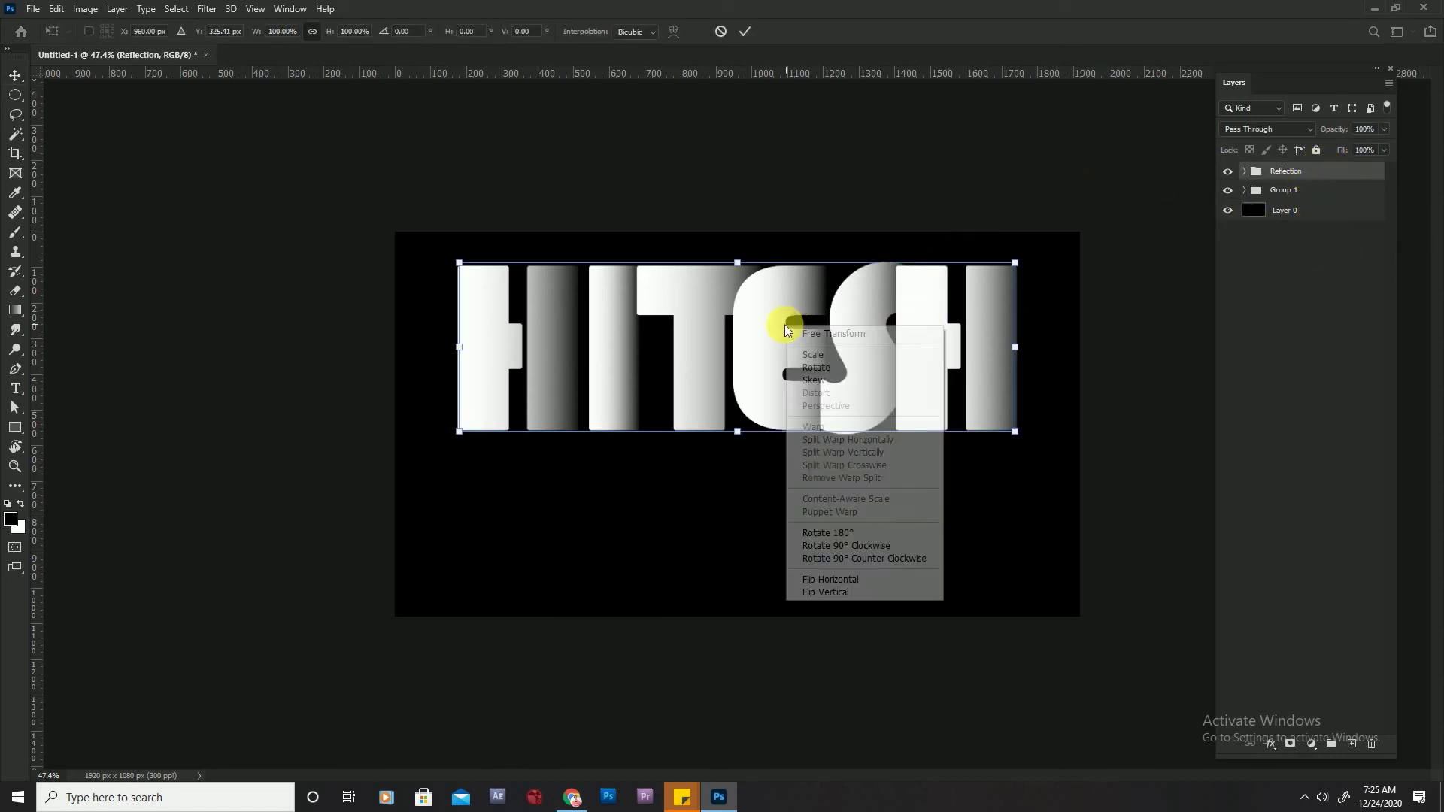
left_click(841, 593)
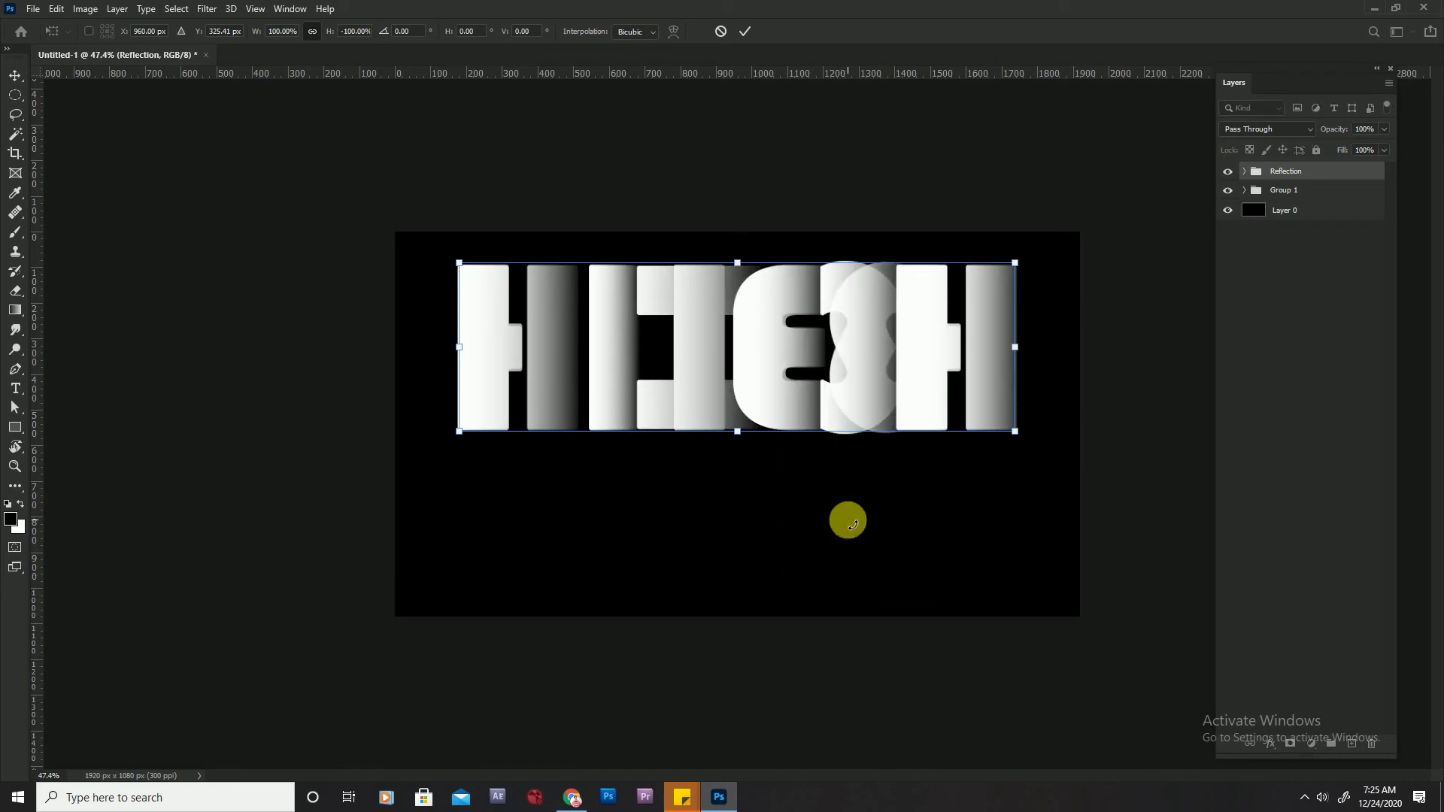
key("shift+Down")
key("shift+Down")
key("shift+Down")
key("shift+Down")
key("shift+Down")
key("shift+Down")
key("shift+Down")
key("shift+Down")
key("shift+Down")
key("shift+Down")
key("shift+Down")
key("shift+Down")
key("shift+Down")
key("shift+Down")
key("shift+Down")
key("shift+Down")
key("shift+Down")
key("shift+Down")
key("shift+Down")
key("shift+Down")
key("shift+Down")
key("shift+Down")
key("shift+Down")
key("shift+Down")
key("shift+Down")
key("shift+Down")
key("shift+Down")
key("shift+Down")
key("shift+Down")
key("shift+Down")
key("shift+Down")
key("shift+Down")
key("shift+Down")
key("shift+Down")
key("shift+Down")
key("shift+Down")
key("shift+Down")
key("shift+Down")
key("shift+Down")
key("shift+Down")
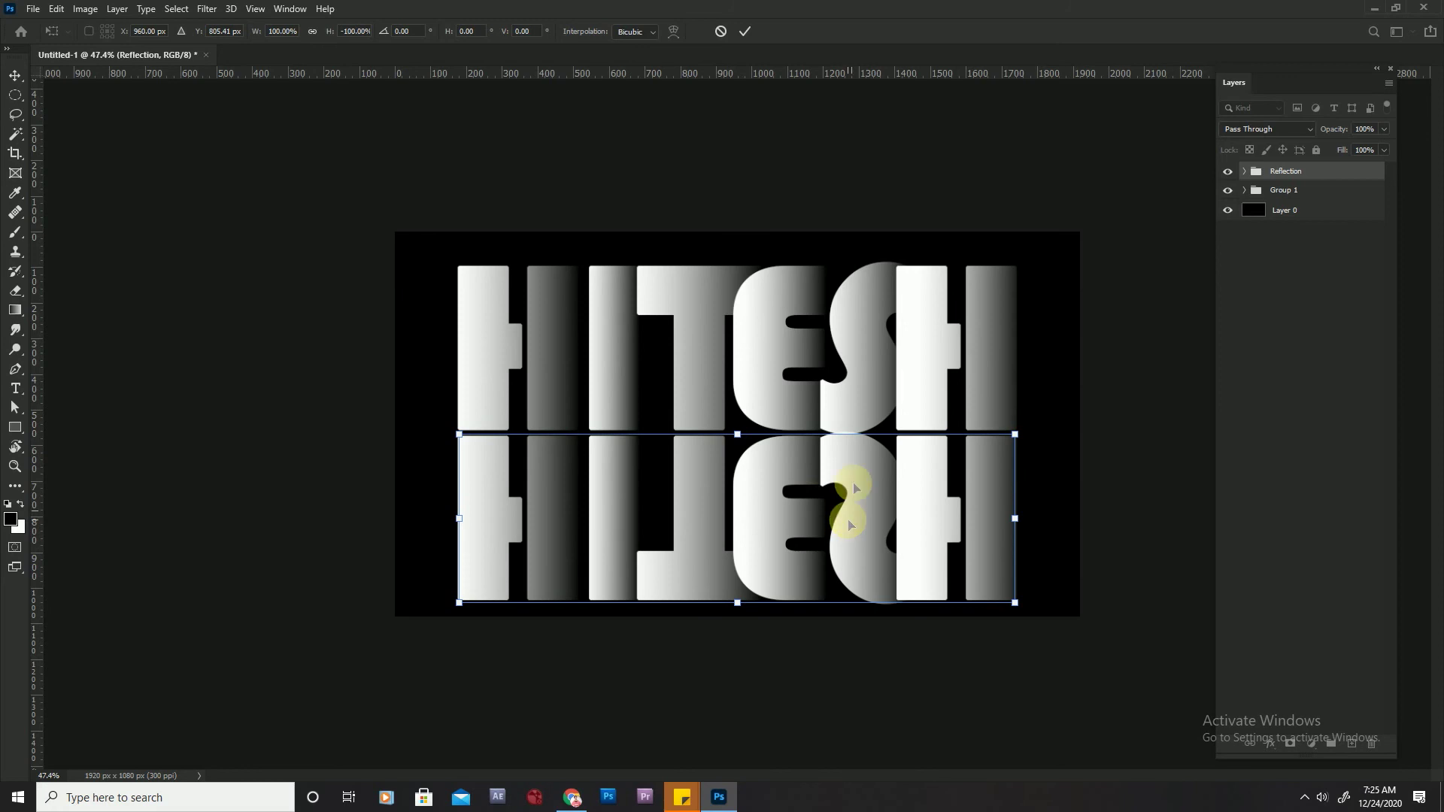
scroll(739, 430, "up", 2)
scroll(738, 429, "up", 1)
key("Up")
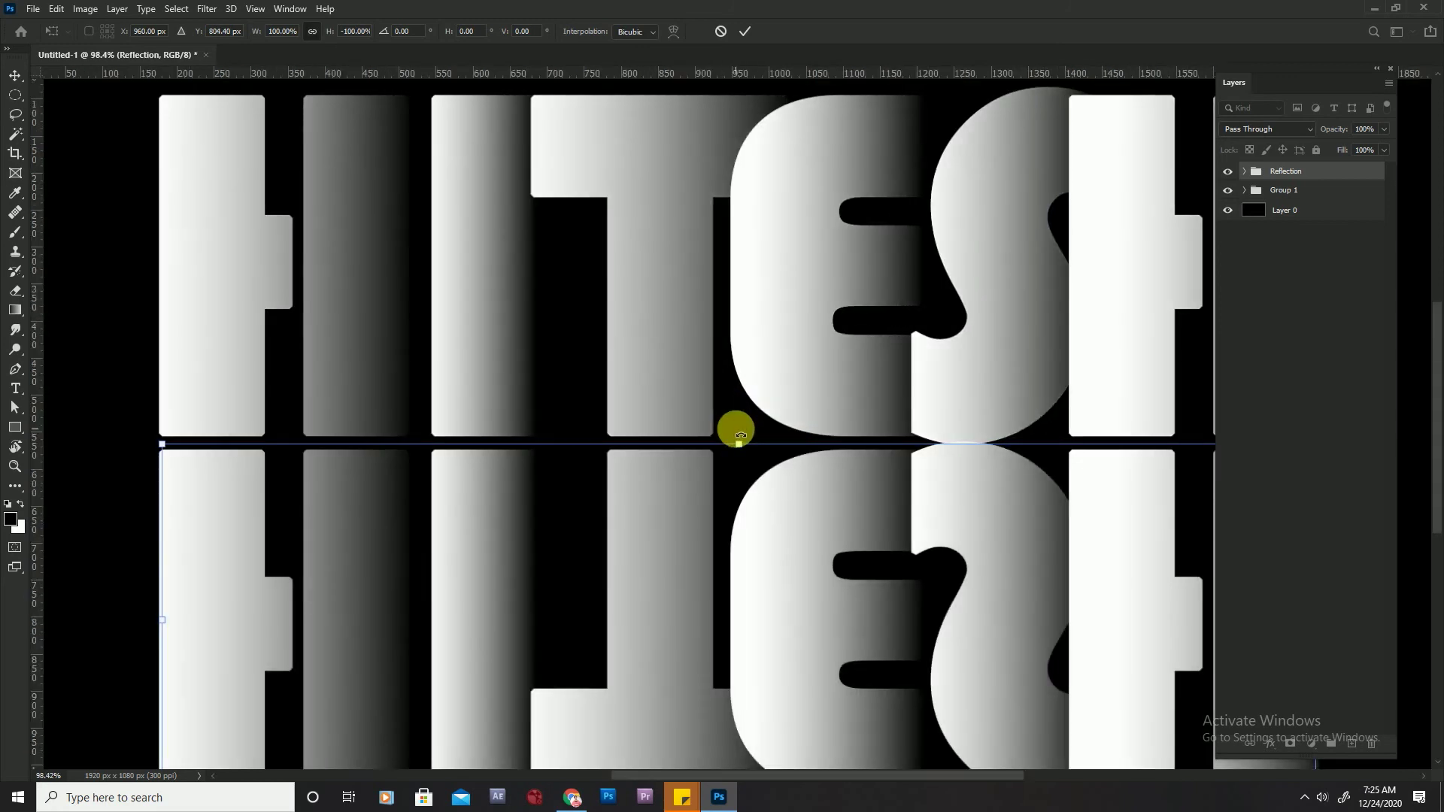
key("Down")
key("Down")
key("Down")
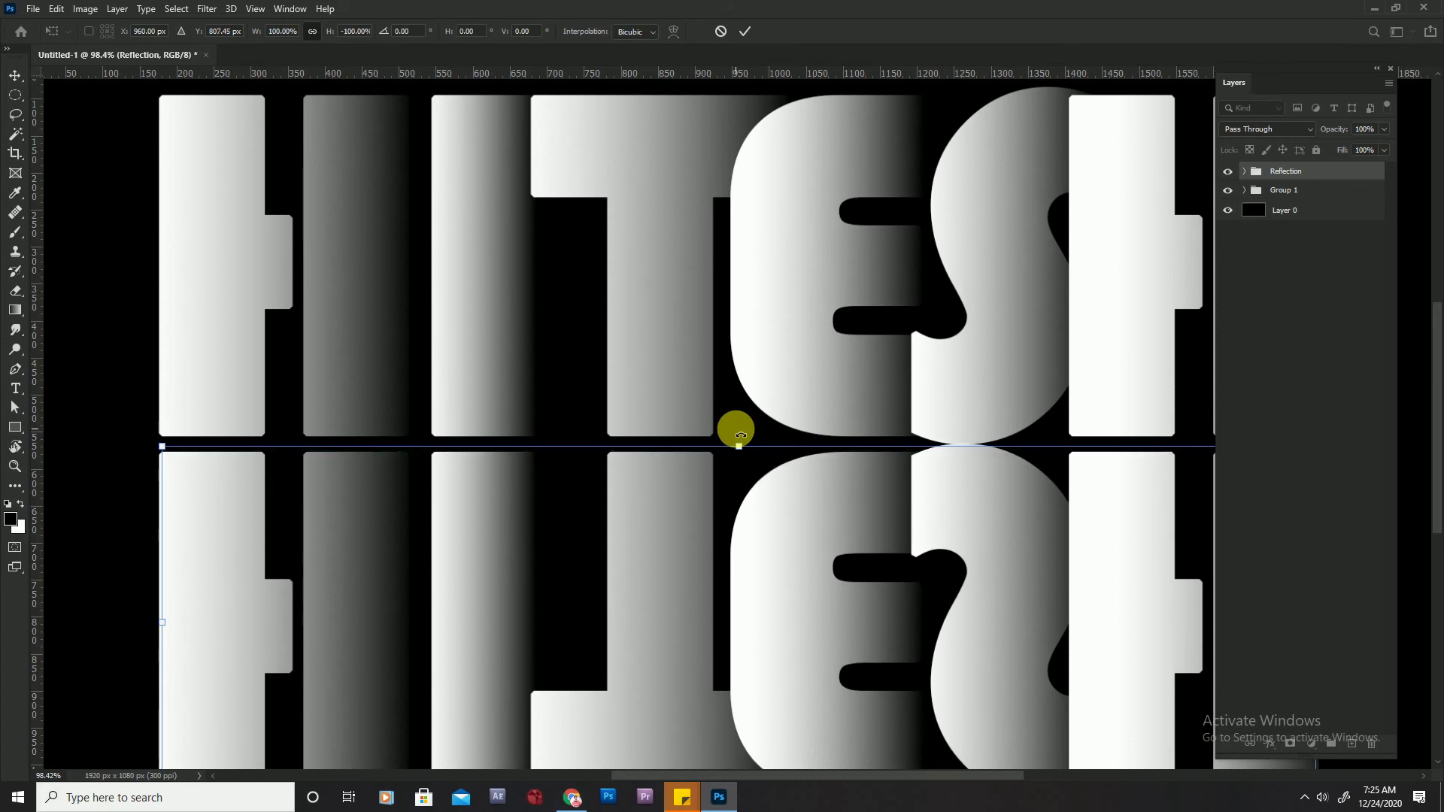
key("Up")
key("Up")
key("Up")
key("Up")
key("Up")
key("Up")
key("Up")
key("Up")
key("Up")
key("Up")
key("Up")
key("Up")
key("Up")
key("Up")
key("Up")
key("Up")
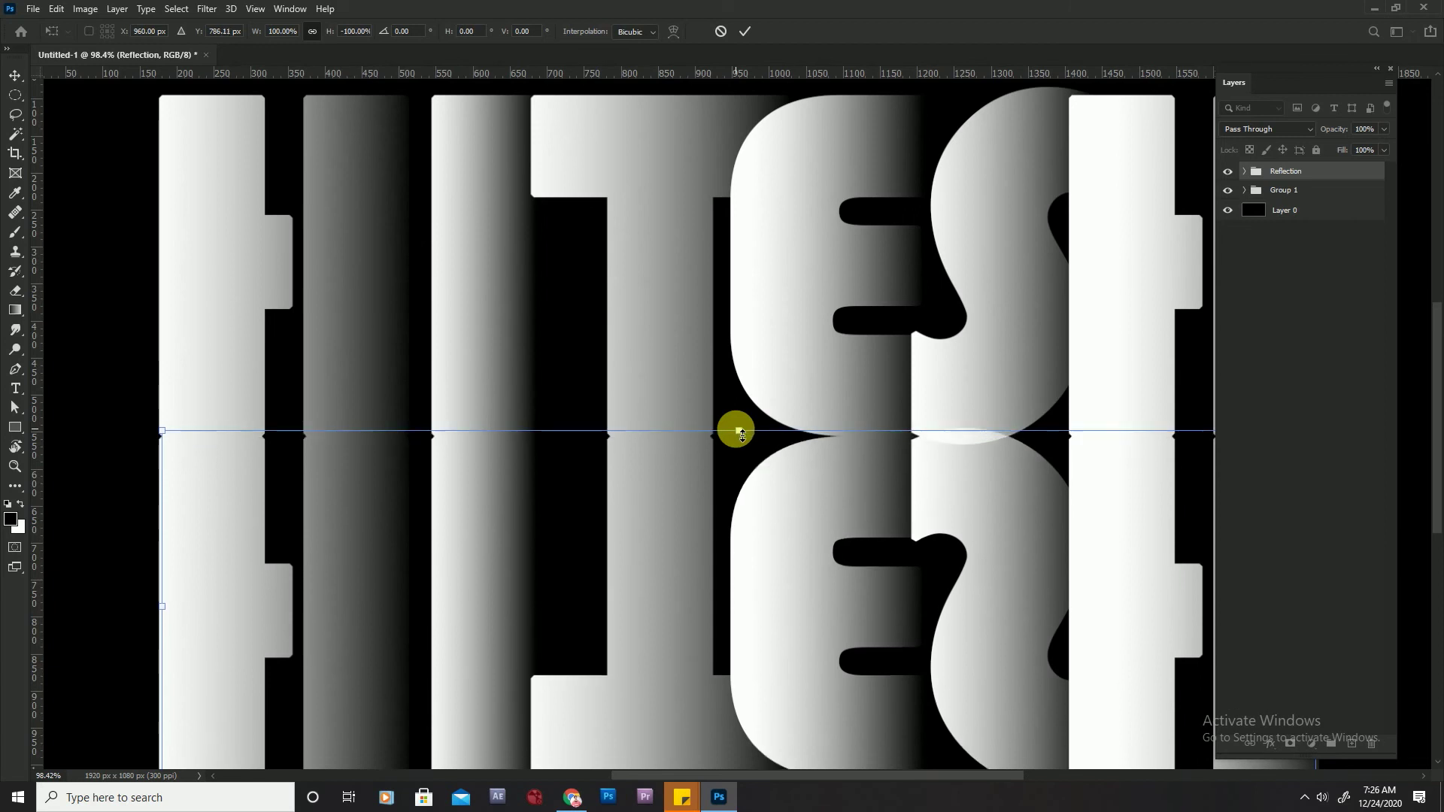
key("Down")
key("Return")
- Scale the reflected S to about 94.9% height and shift it down a few pixels
scroll(735, 429, "down", 3)
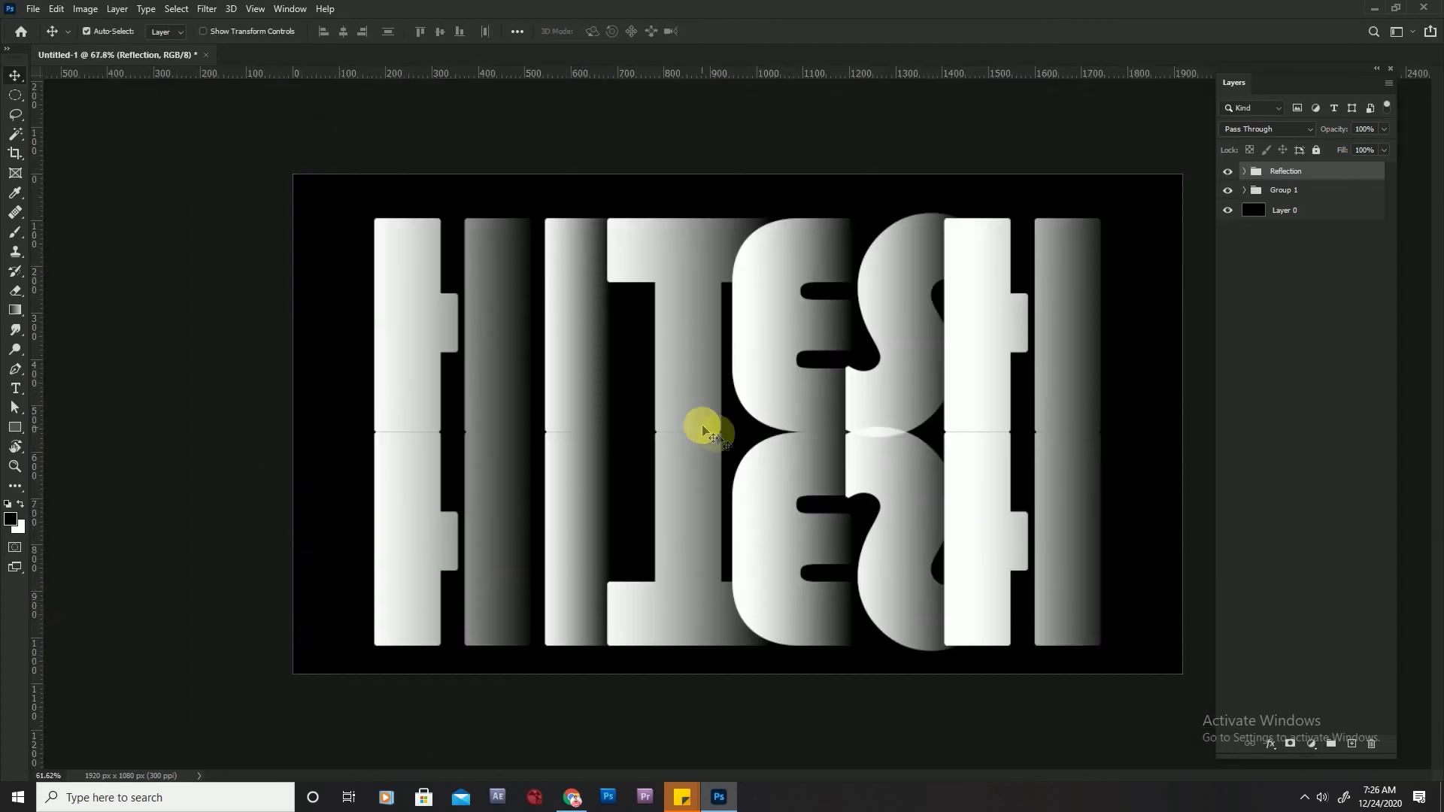
left_click(908, 376)
scroll(903, 380, "up", 1)
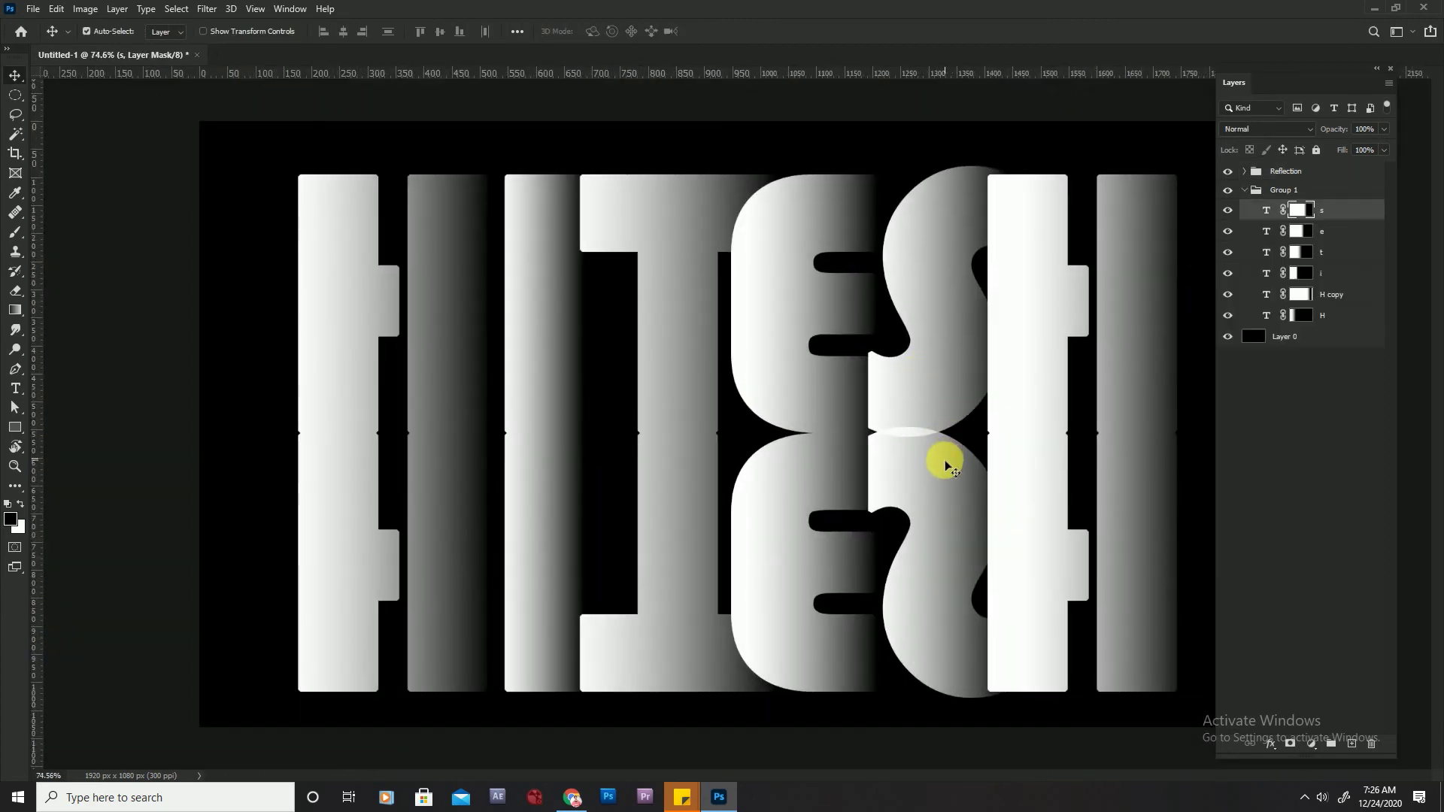
left_click(944, 495)
key("Down")
key("Down")
key("Down")
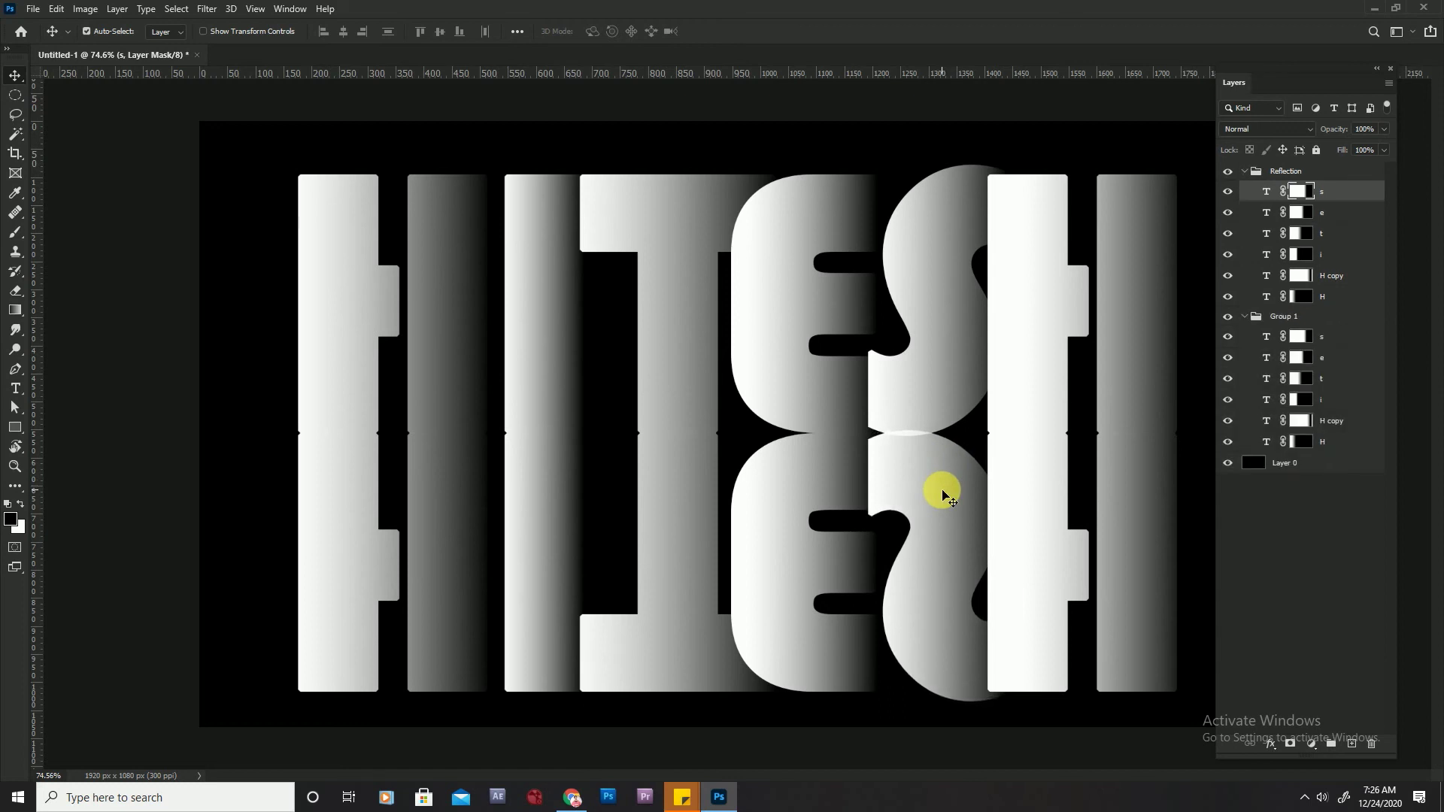
left_click(937, 410)
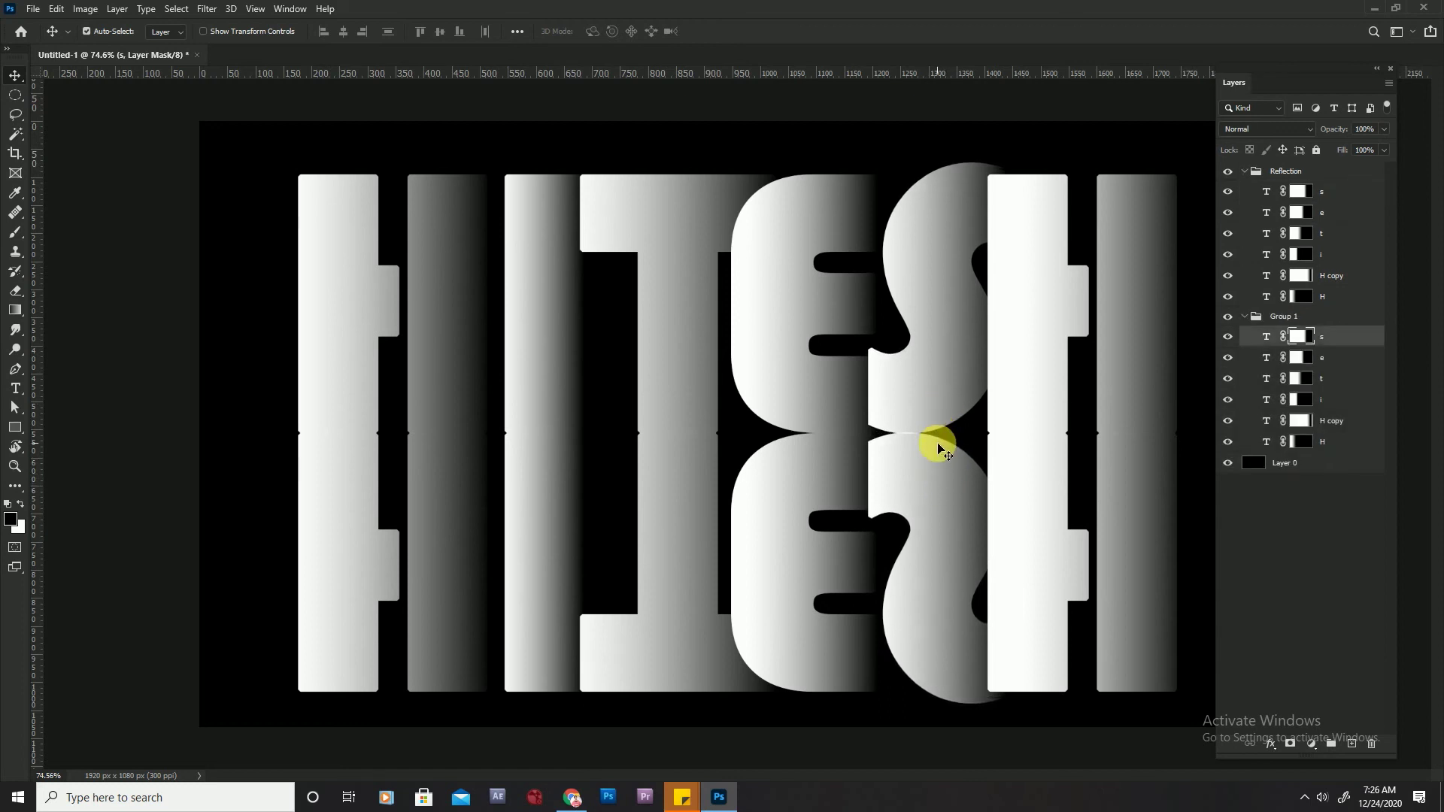
left_click(927, 529)
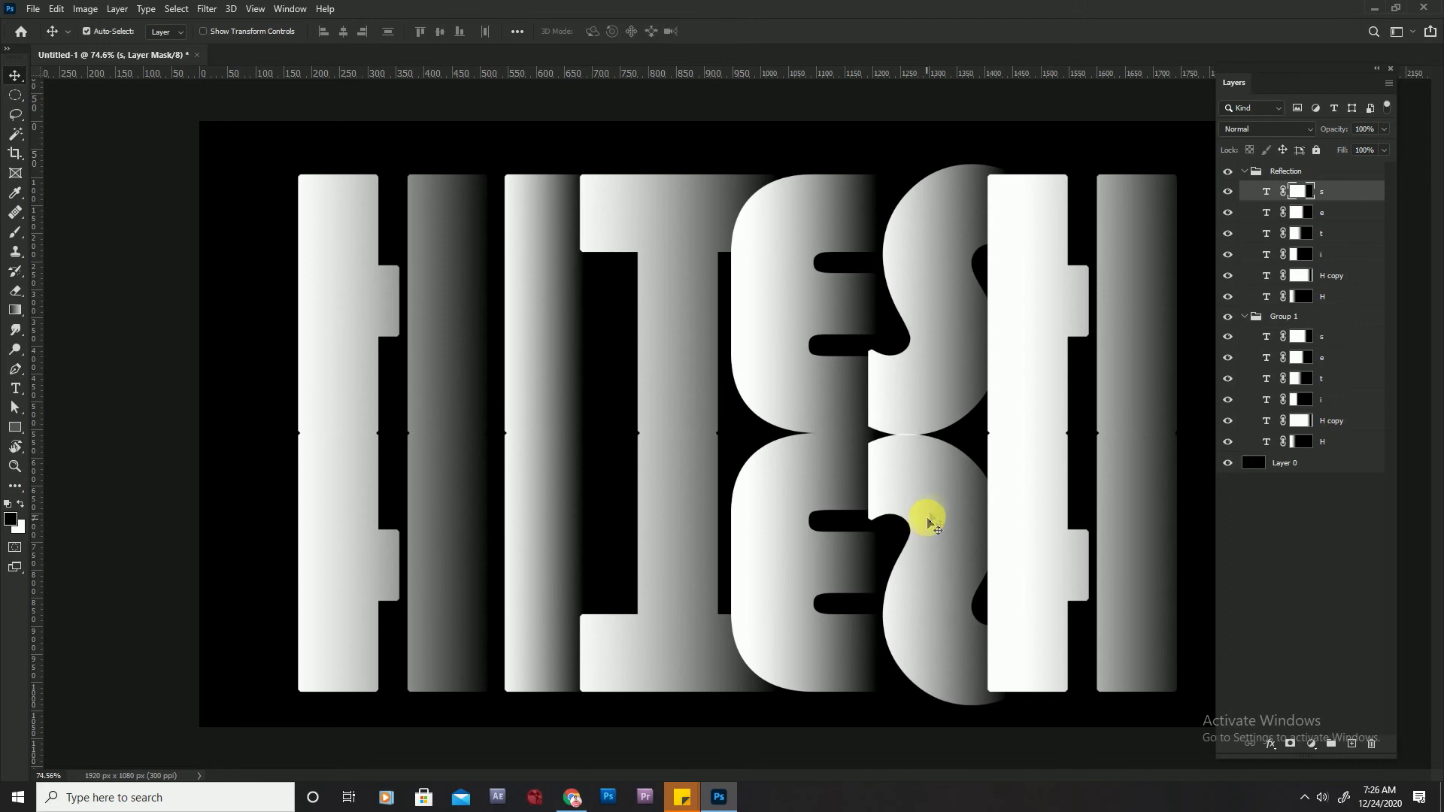
key("ctrl+t")
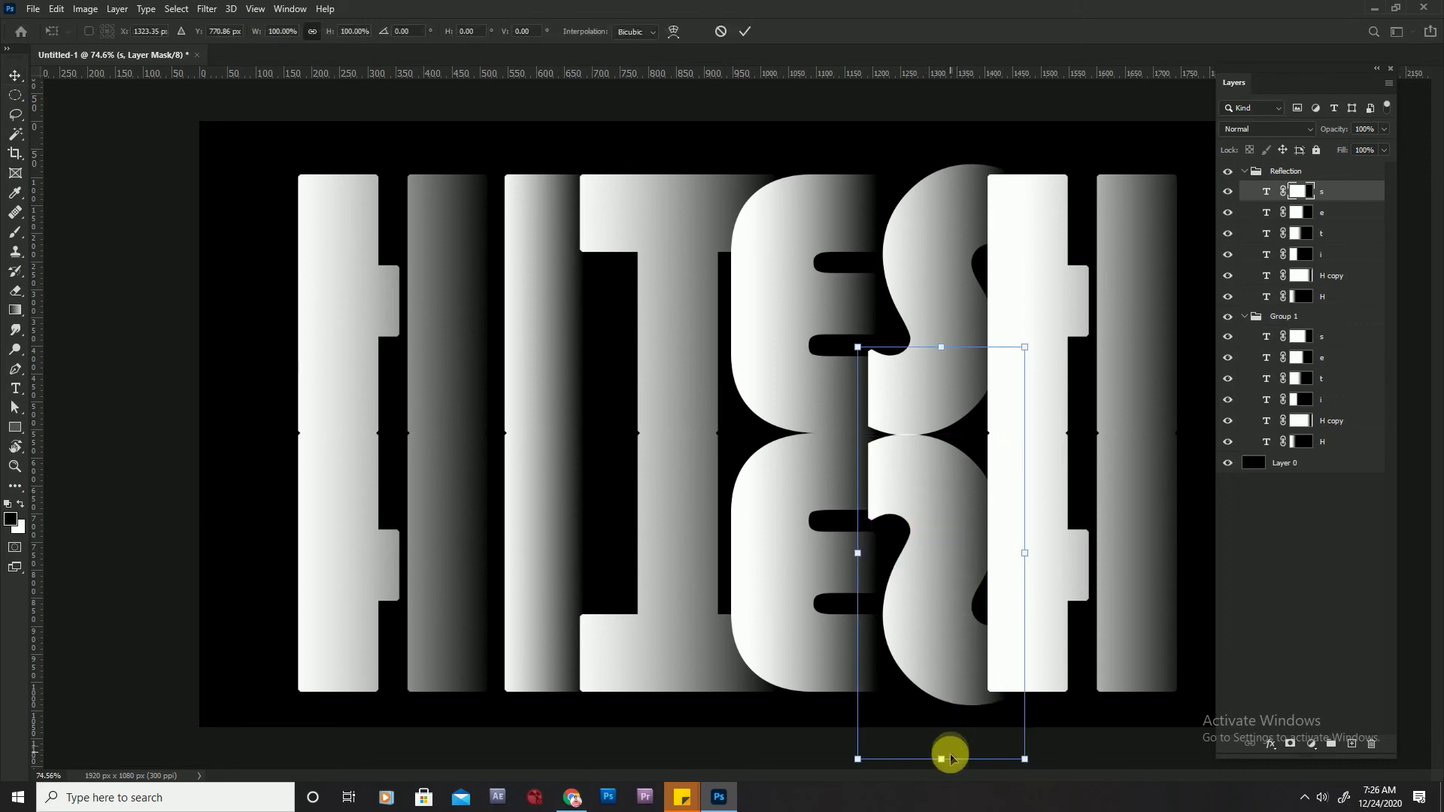
left_click_drag(941, 761, 940, 738)
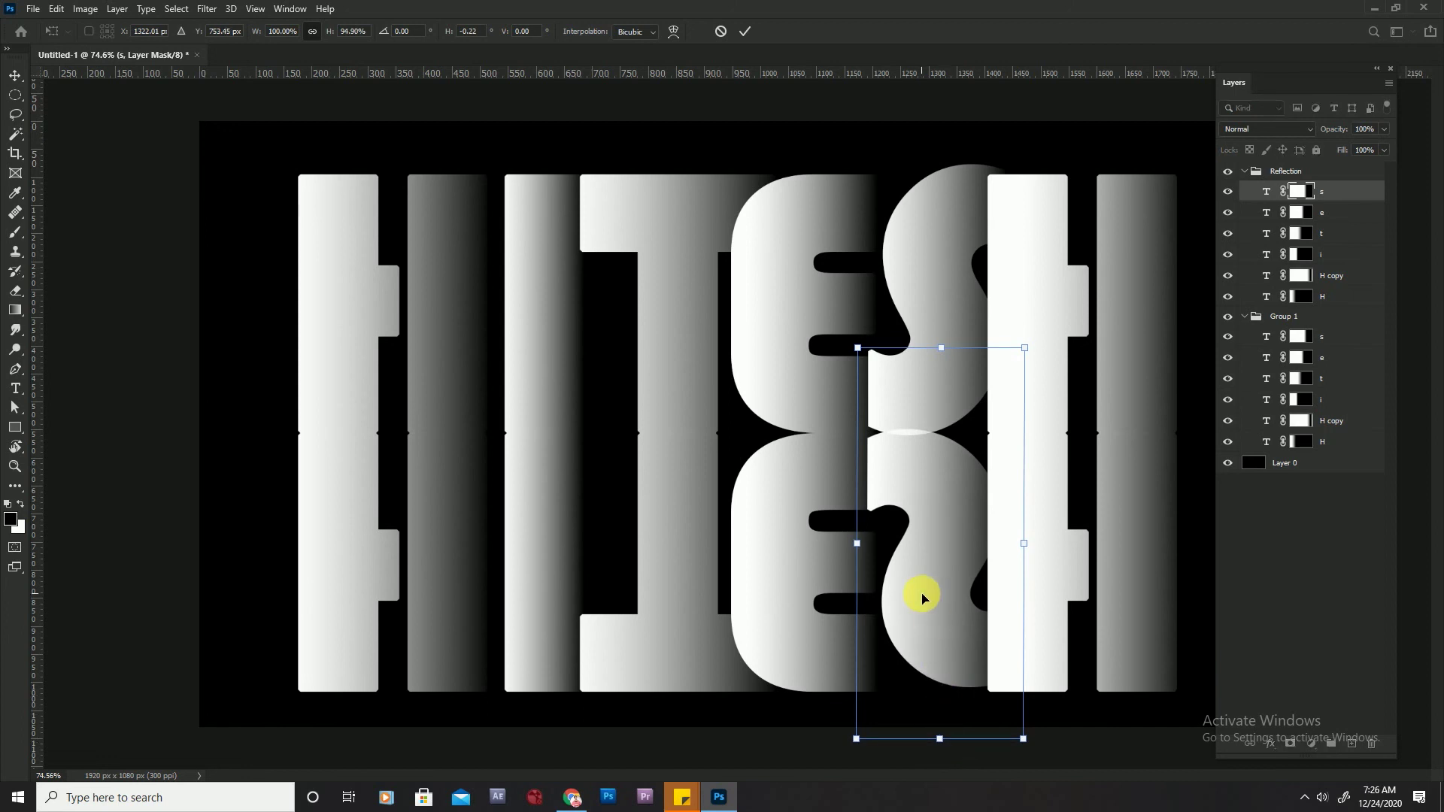
left_click_drag(924, 598, 923, 602)
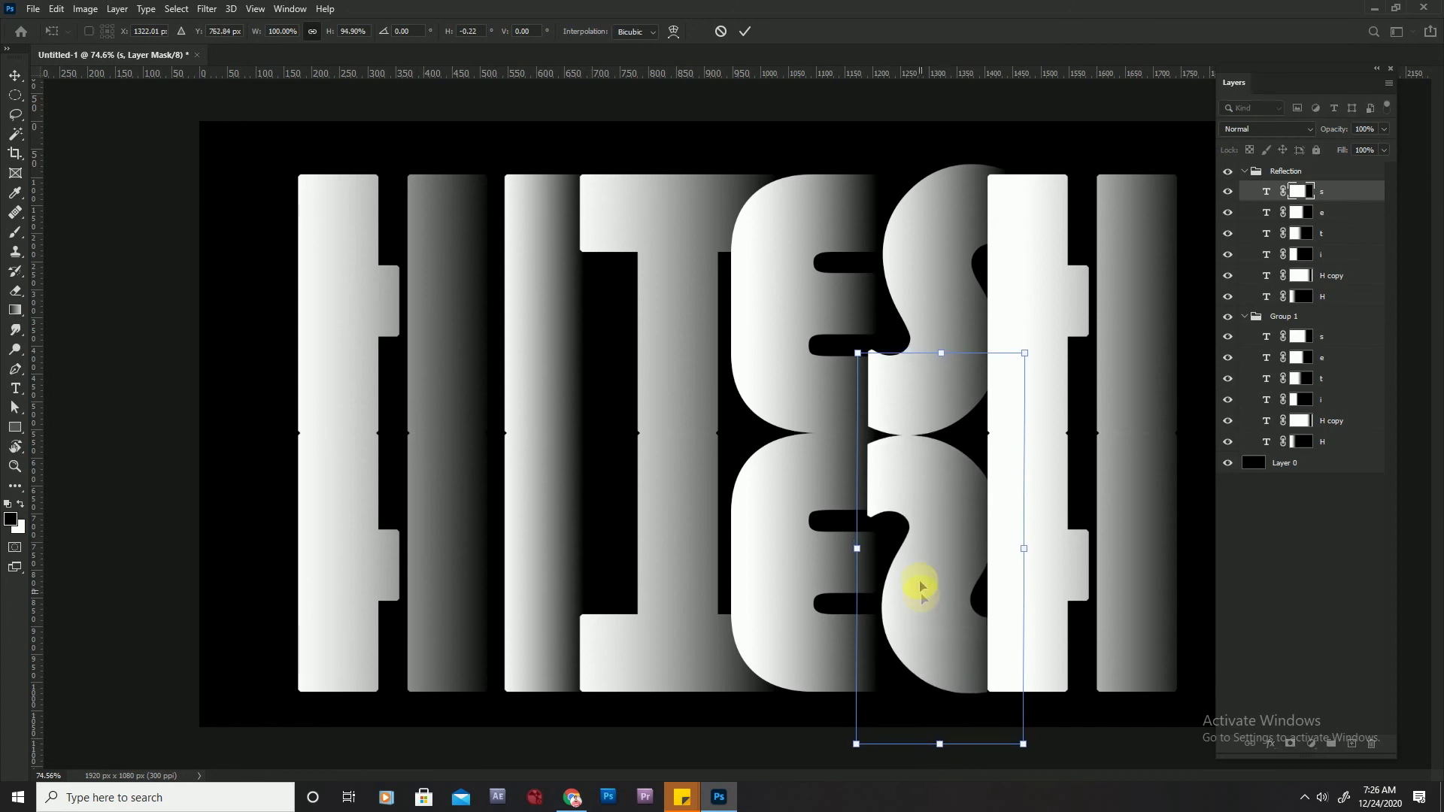
key("Return")
scroll(687, 442, "down", 3)
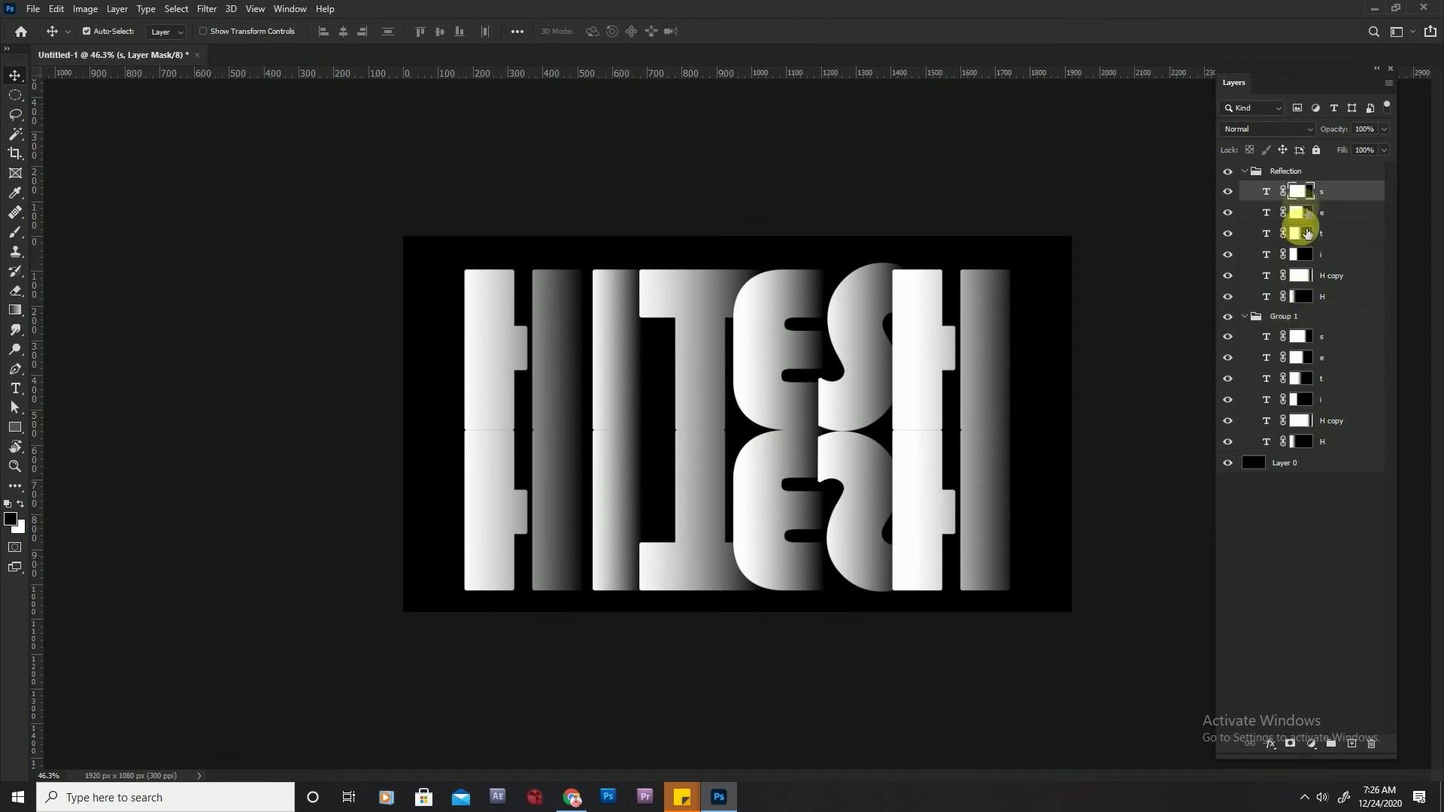
- Collapse the Reflection group, create a new Layer 1, and merge the group into it
left_click(1284, 172)
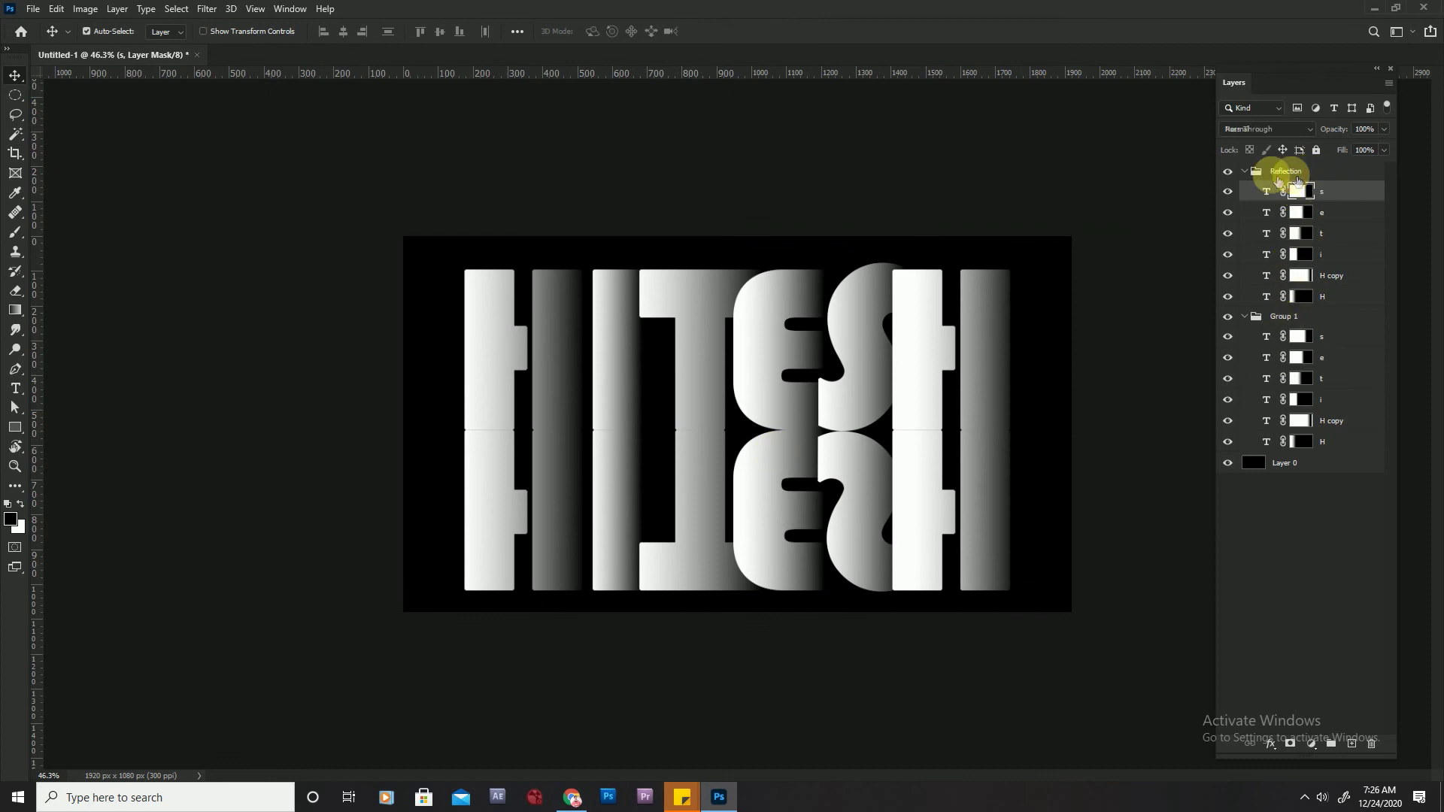
left_click(1247, 172)
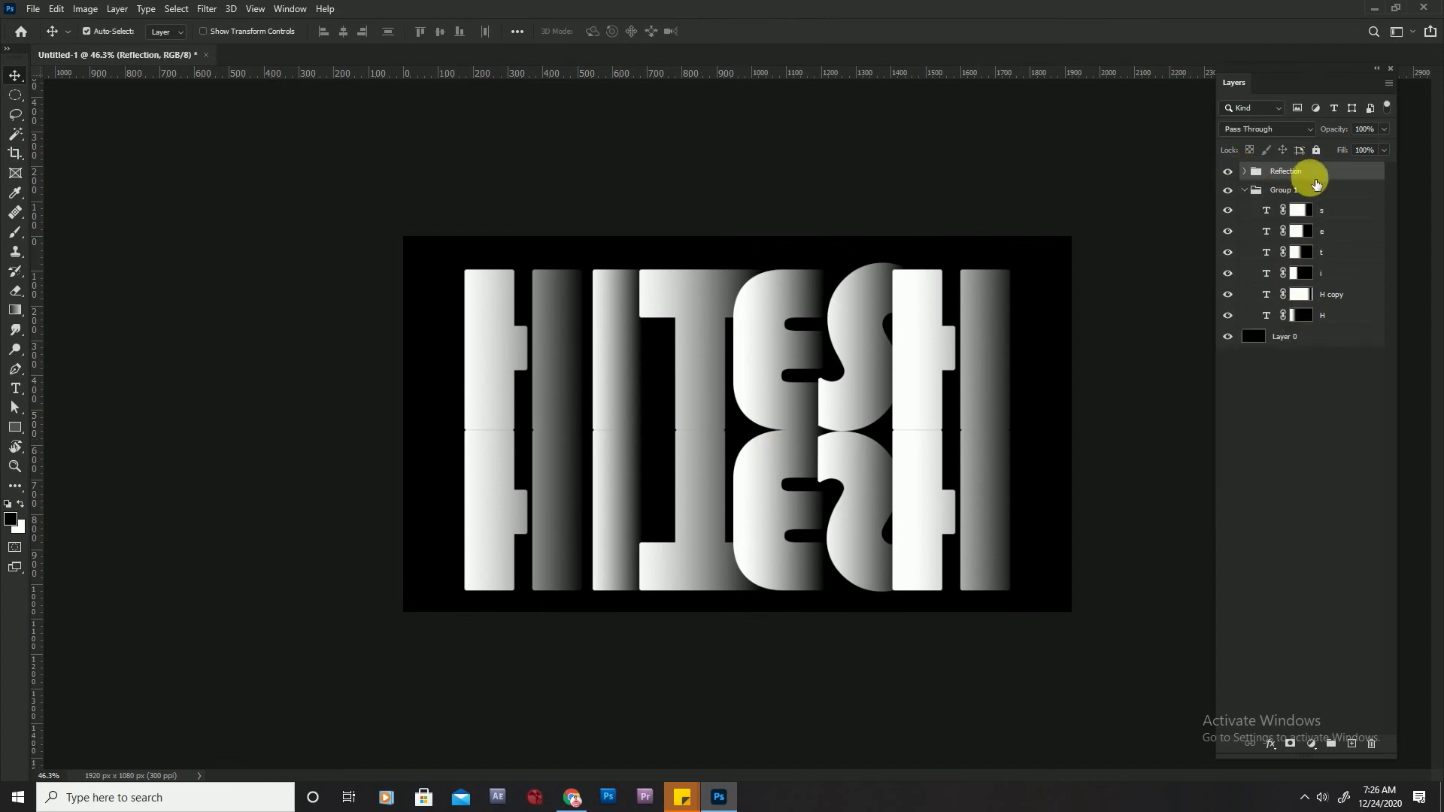
key("ctrl+shift+n")
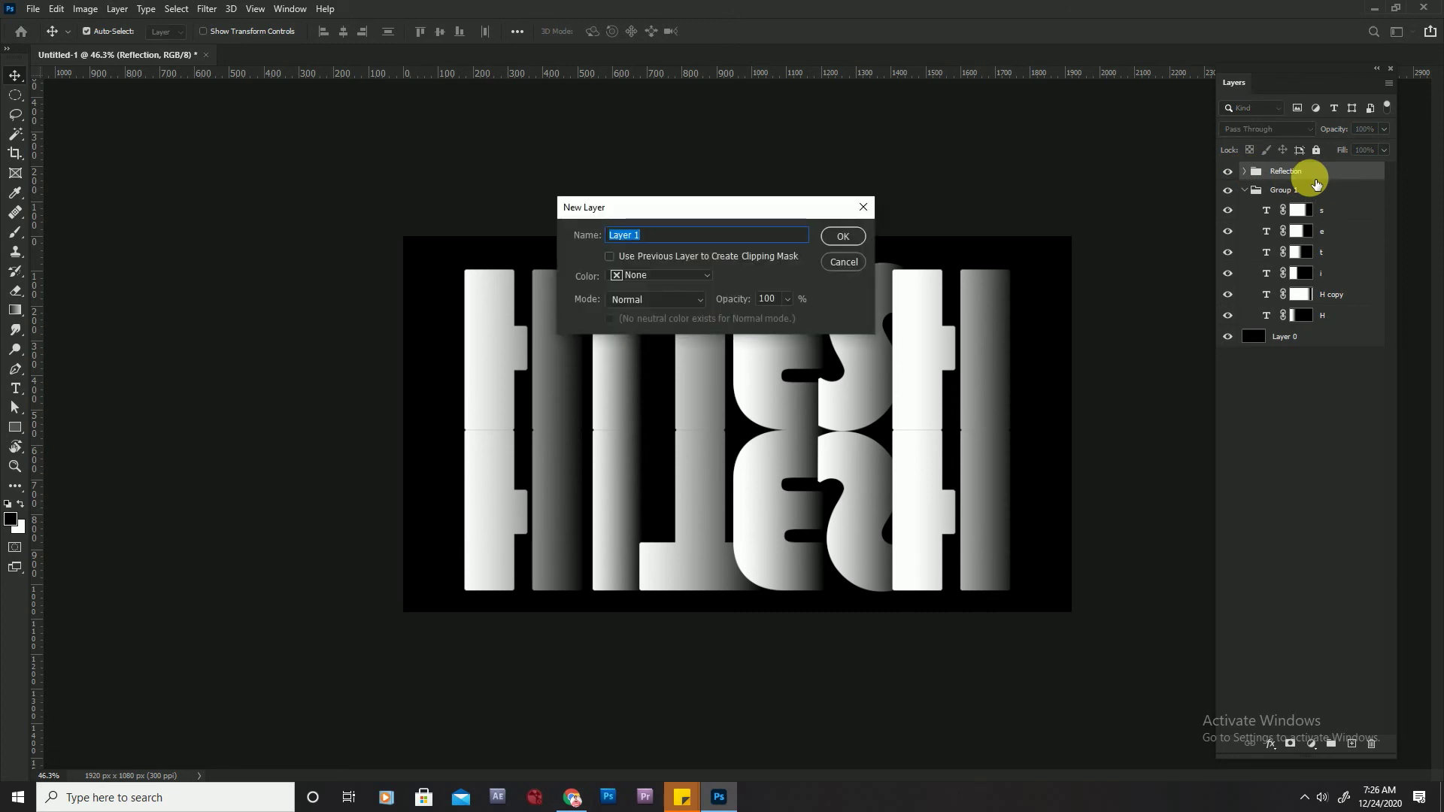
key("Return")
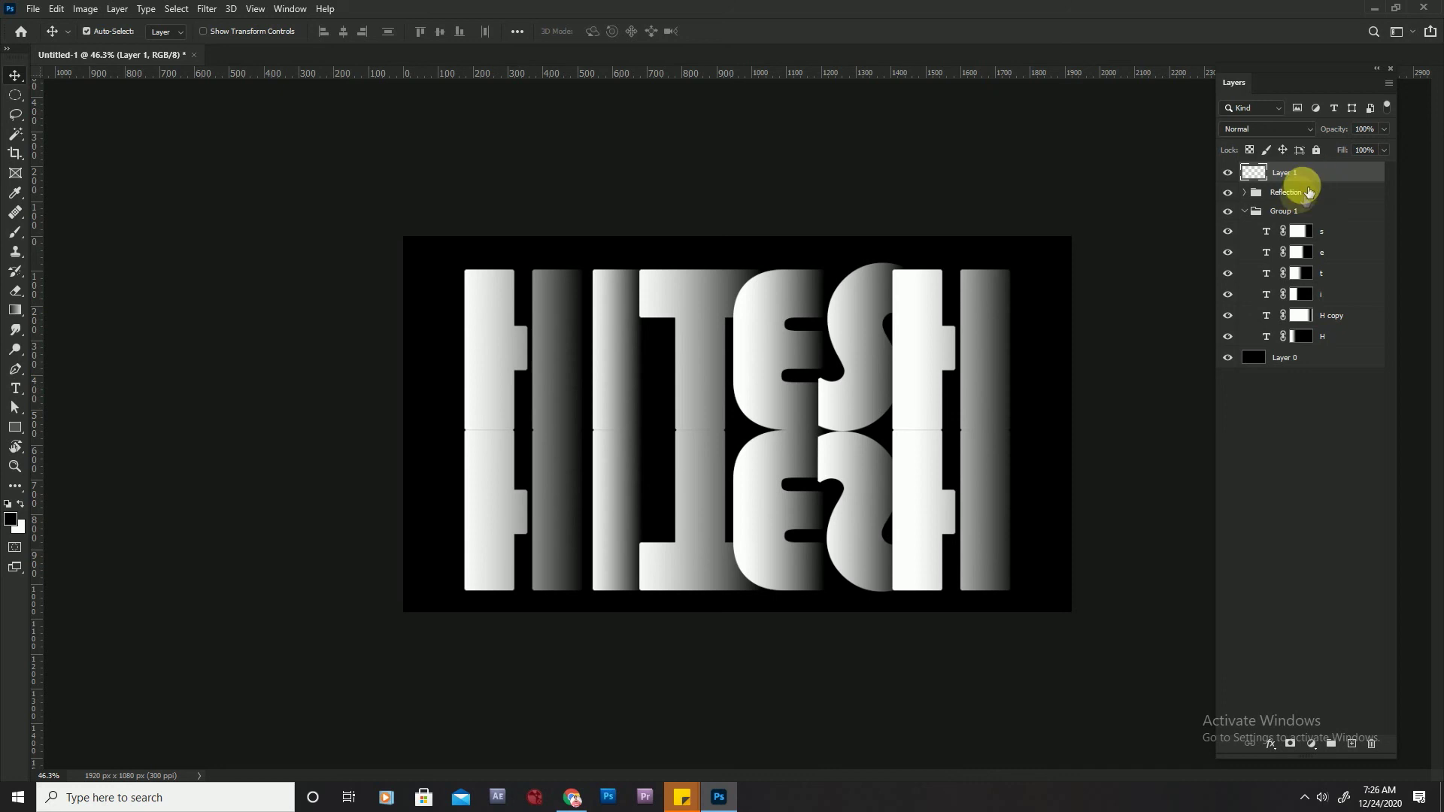
left_click(1323, 198, "shift")
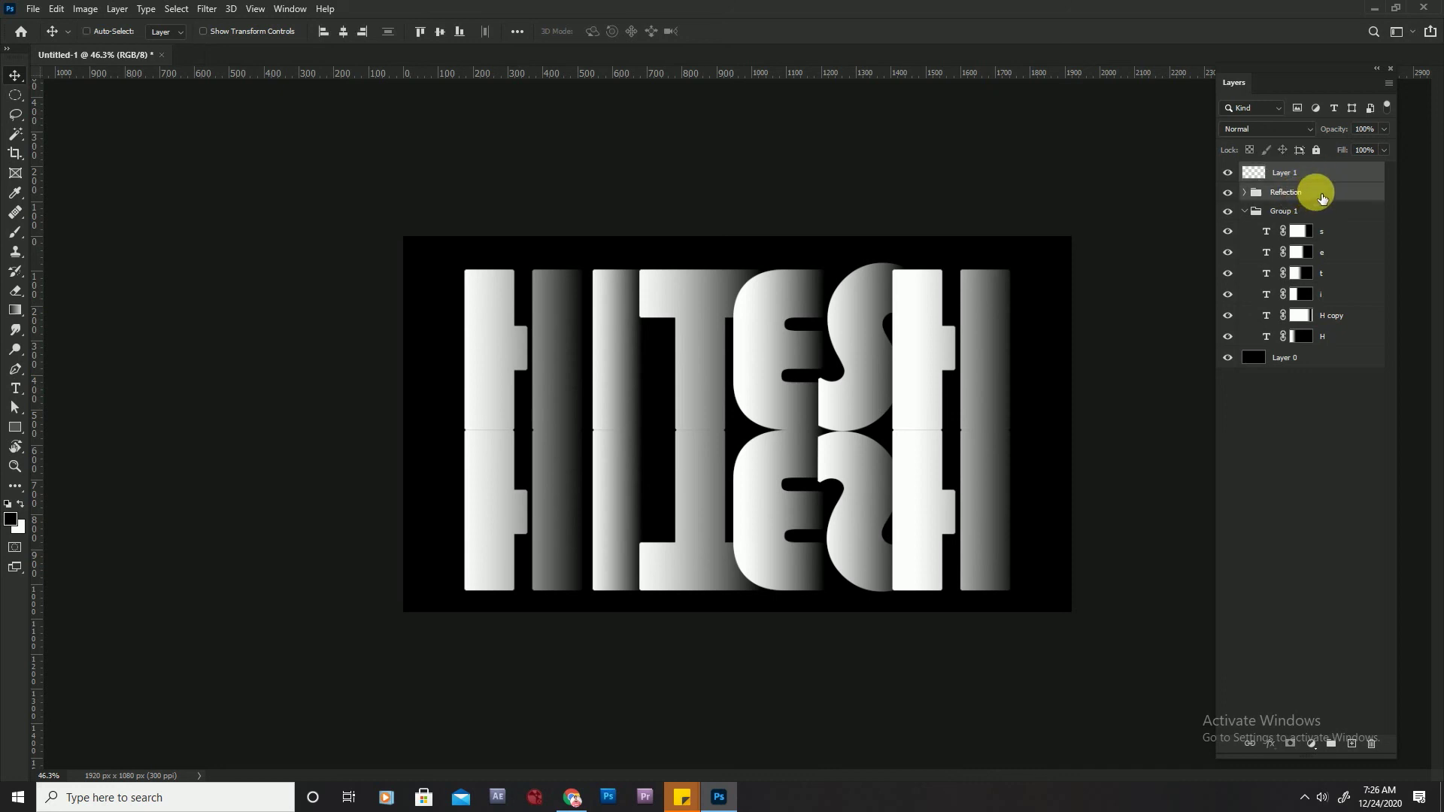
key("ctrl+e")
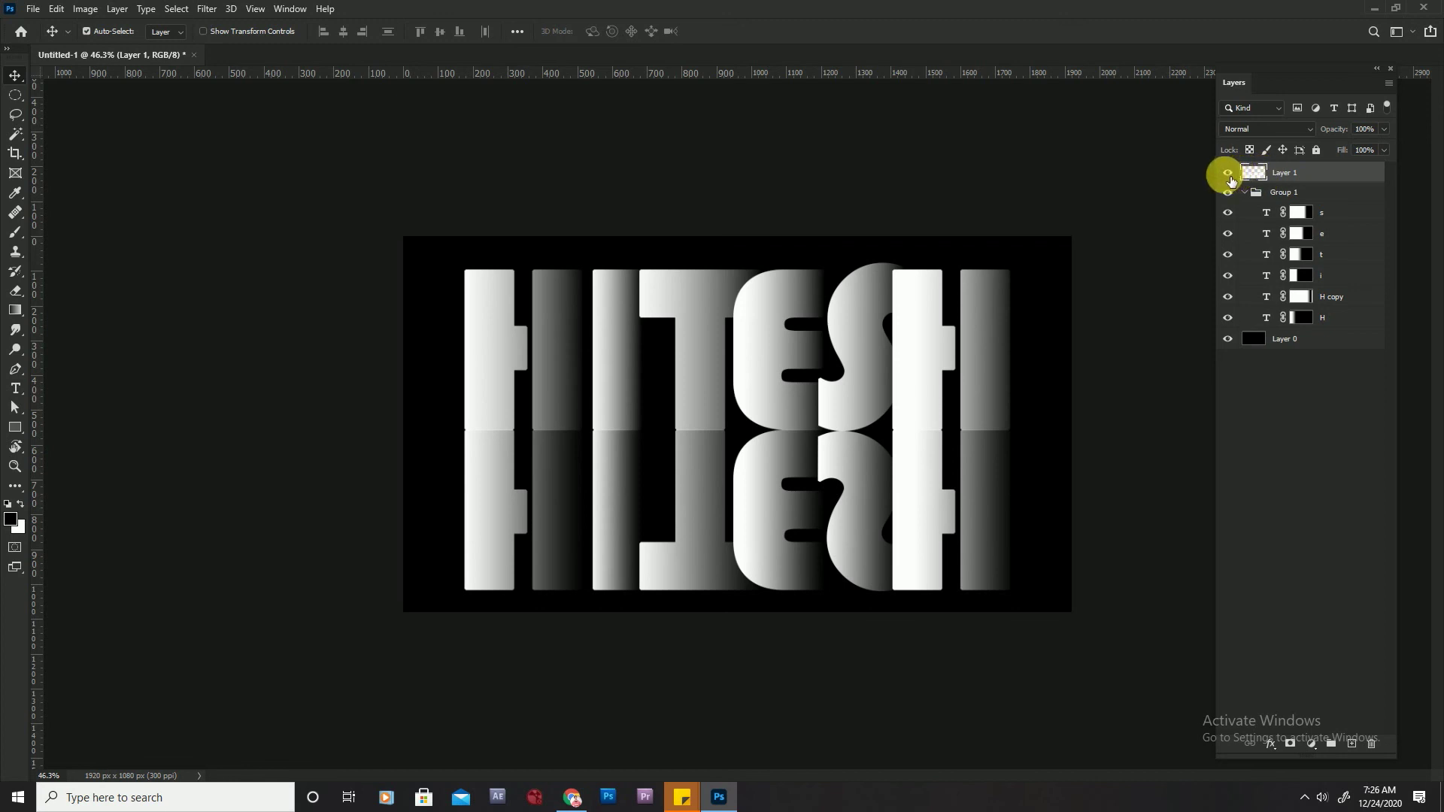
- Mask Layer 1 with a bottom-to-baseline gradient so the reflection fades, and set opacity to 39%
left_click(1229, 175)
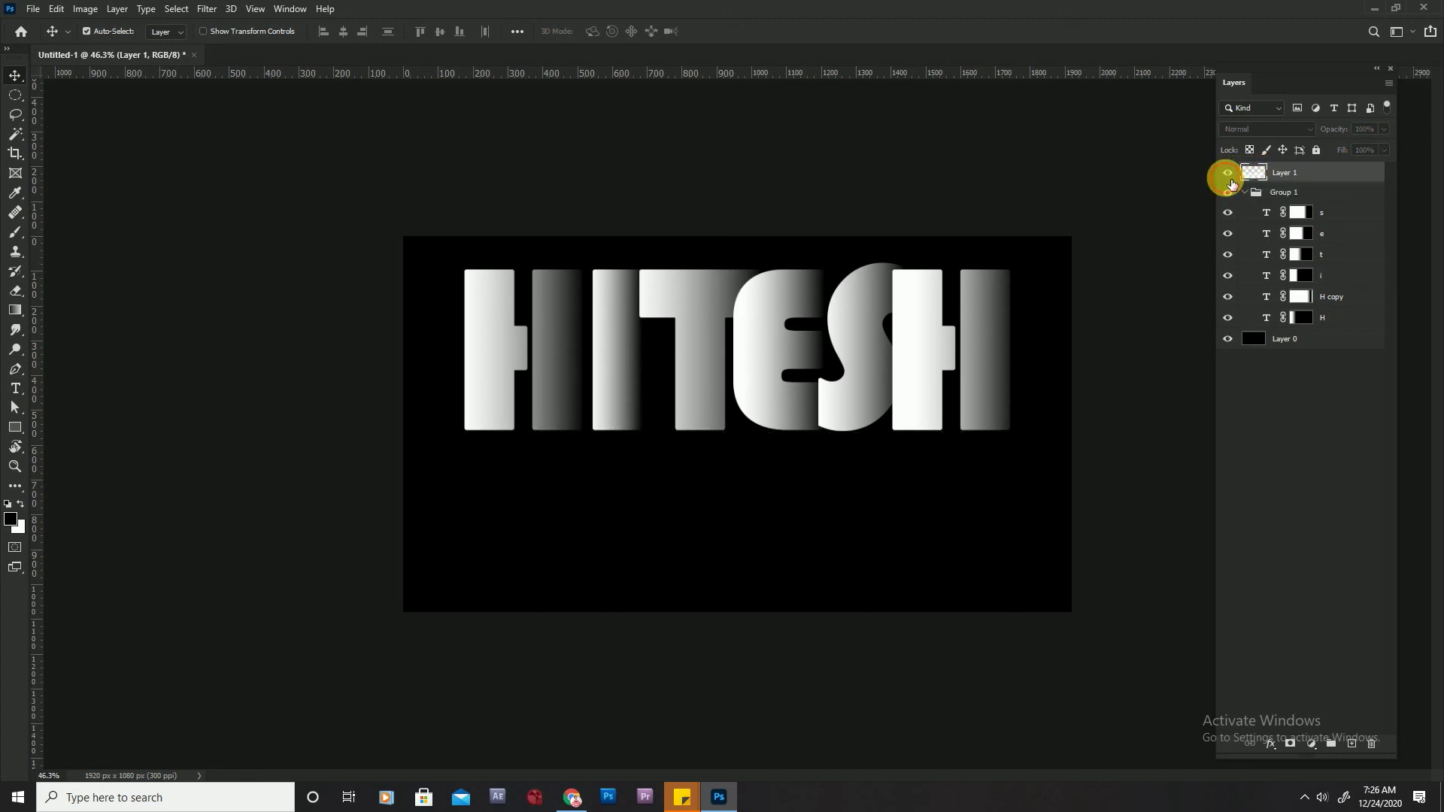
left_click(1291, 744)
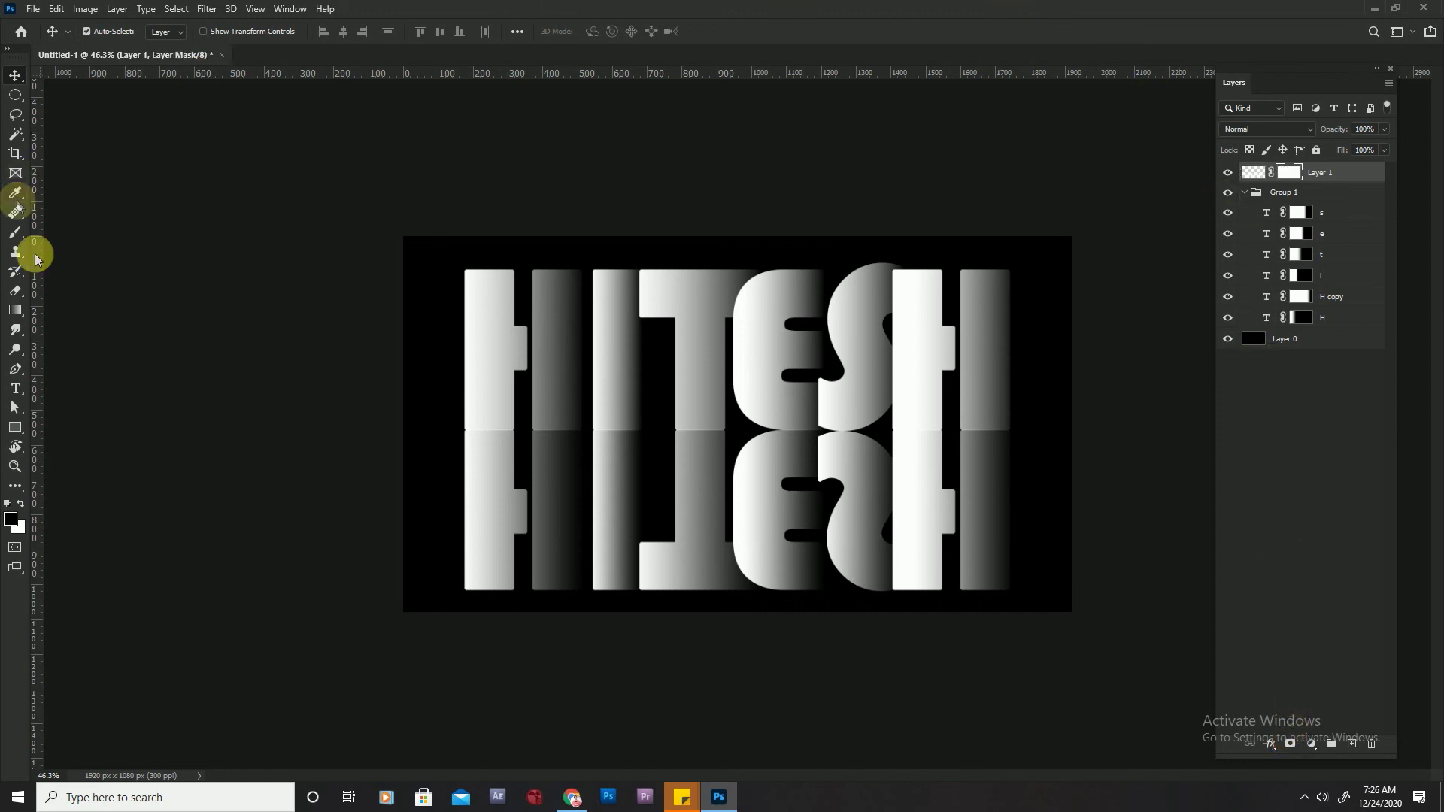
scroll(751, 579, "up", 3)
left_click(15, 310)
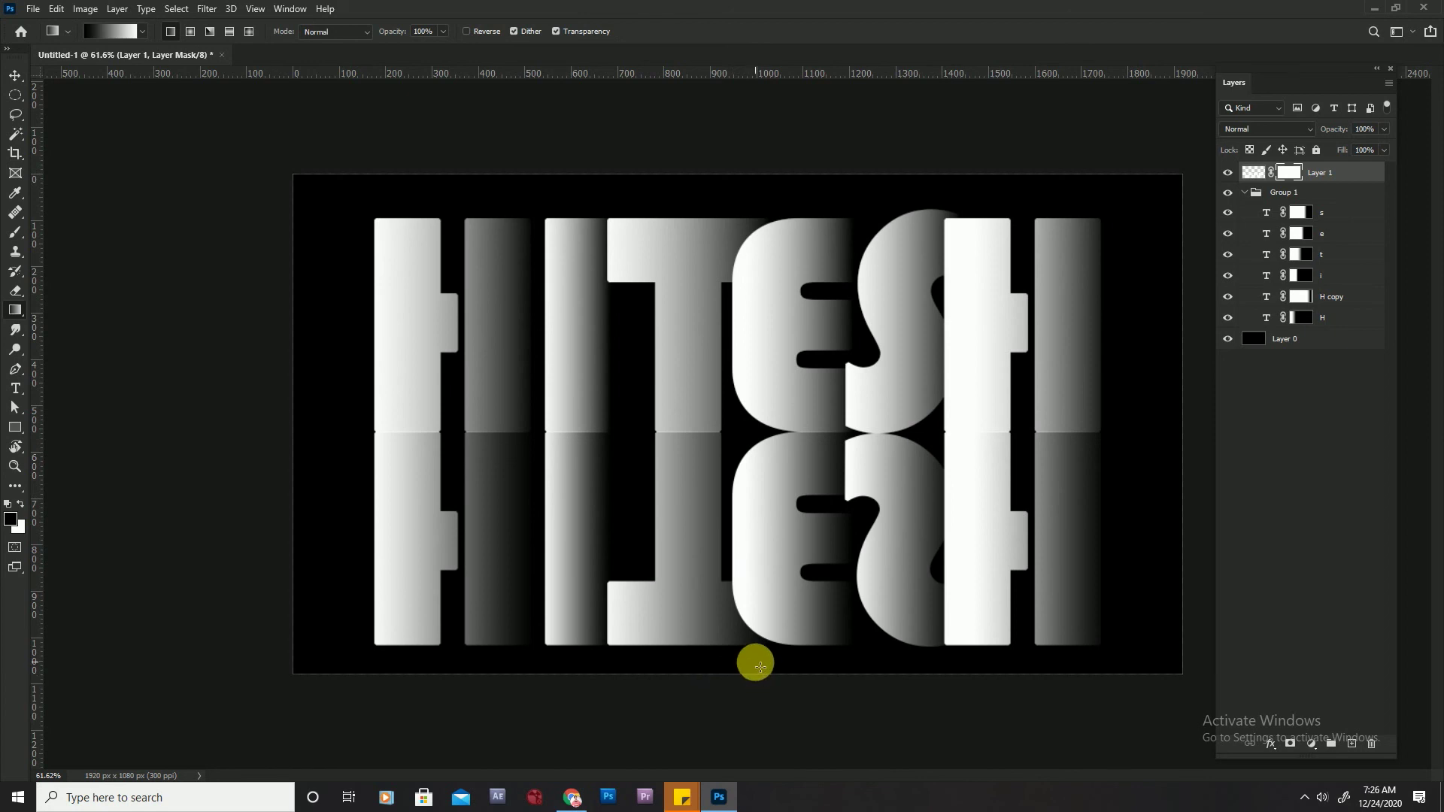
left_click_drag(755, 662, 757, 600)
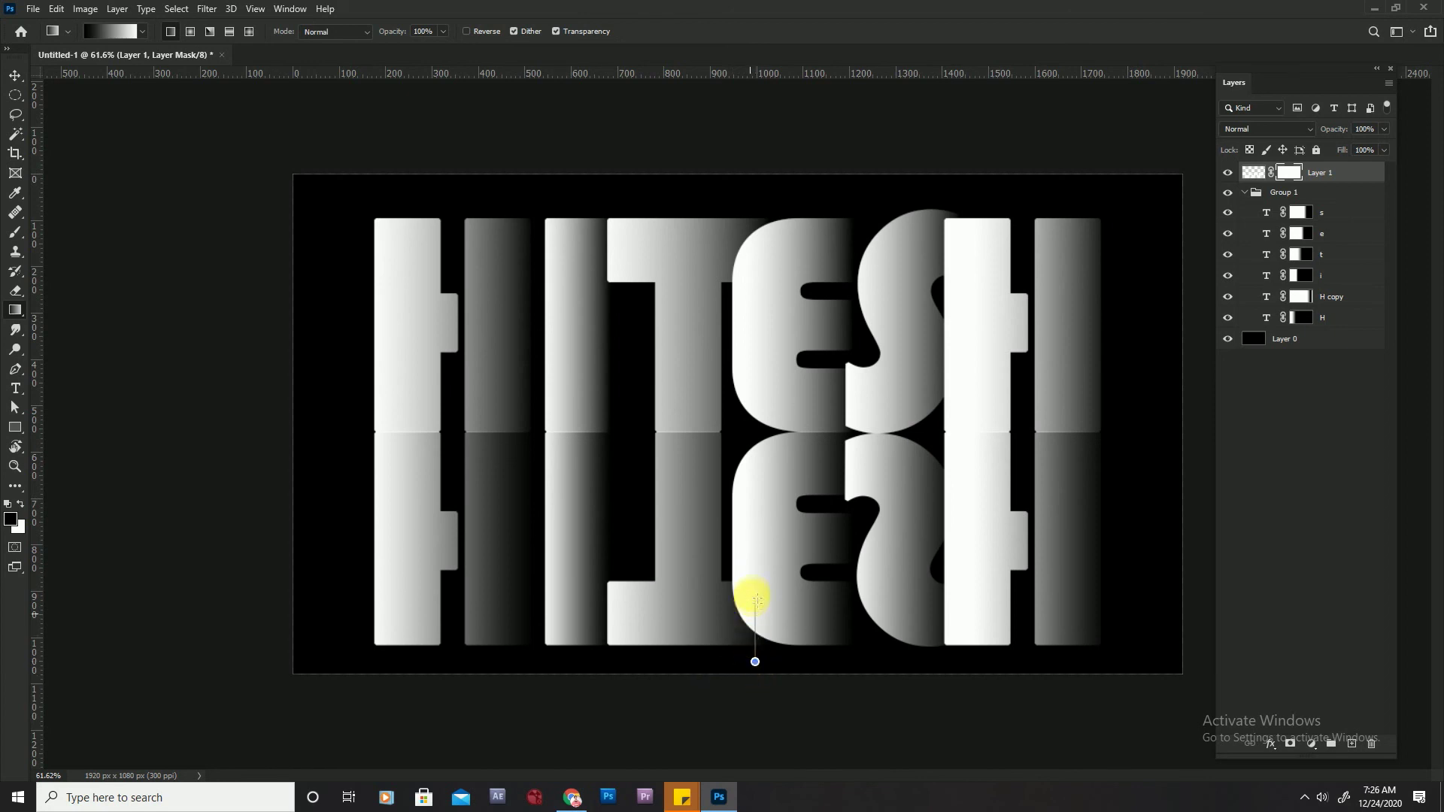
left_click_drag(759, 512, 759, 392)
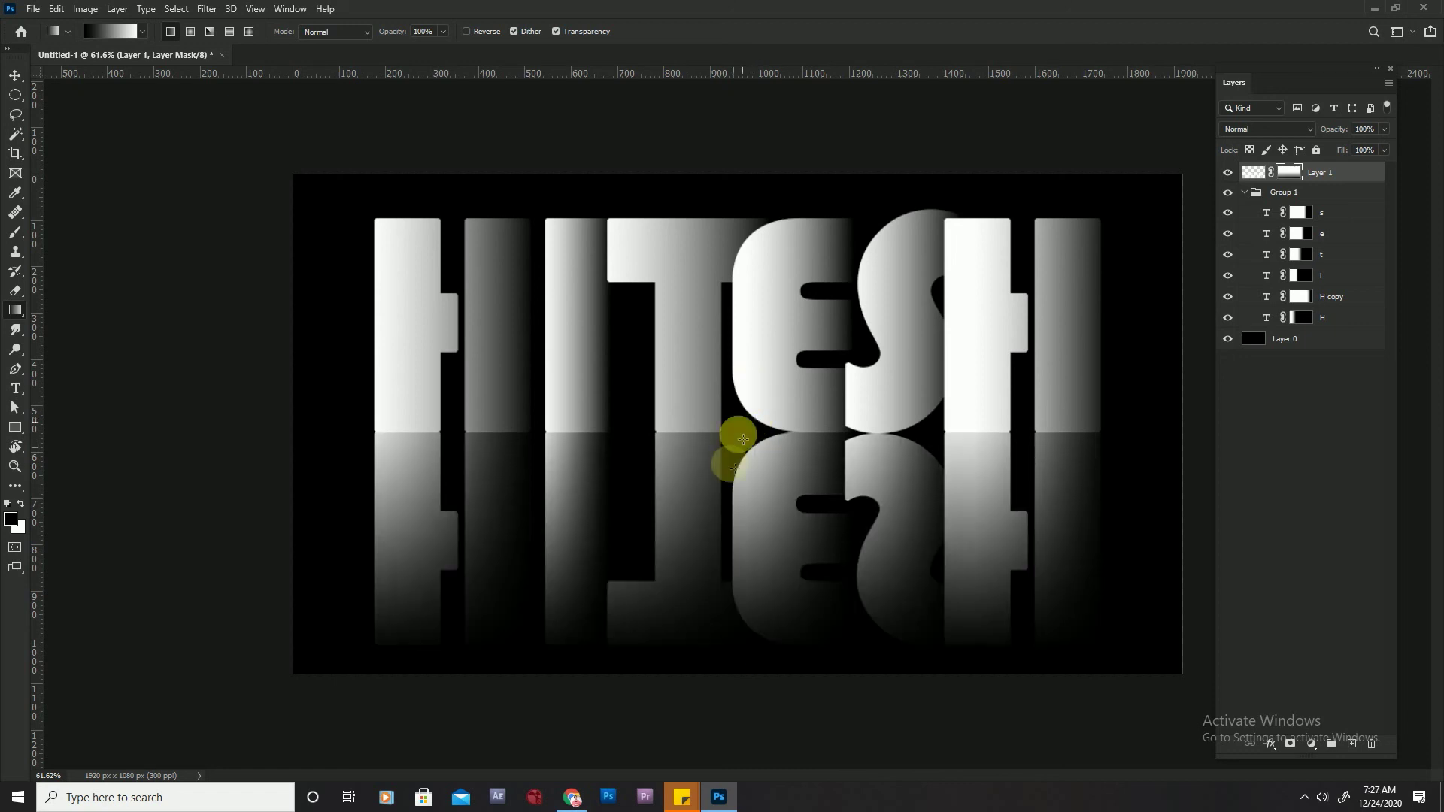
left_click_drag(757, 654, 763, 345)
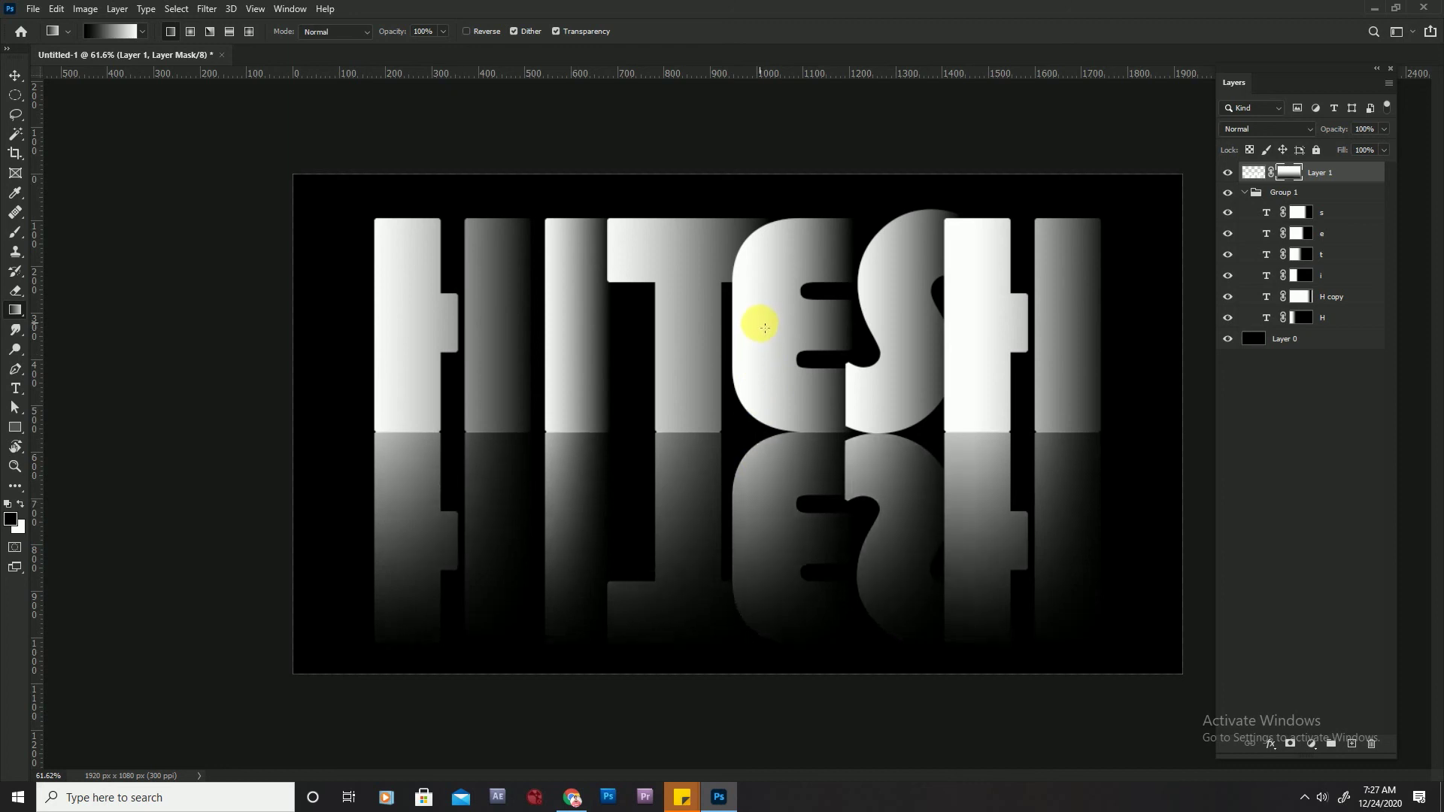
key("ctrl+2")
left_click(1390, 131)
left_click_drag(1354, 146, 1345, 148)
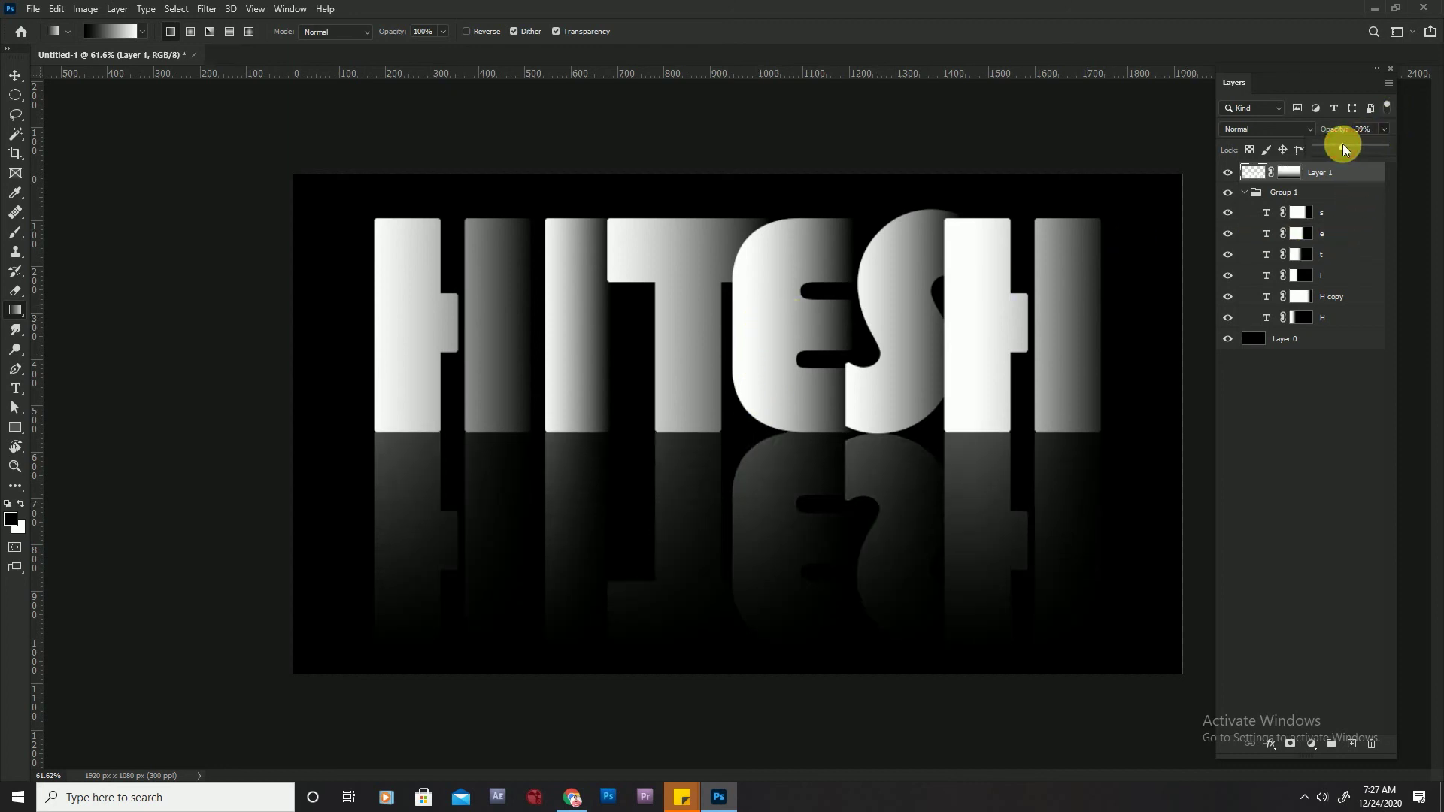
- Select Group 1 together with the reflection layer, undoing the accidental merge so they stay separate
scroll(742, 634, "down", 2)
scroll(742, 622, "down", 2)
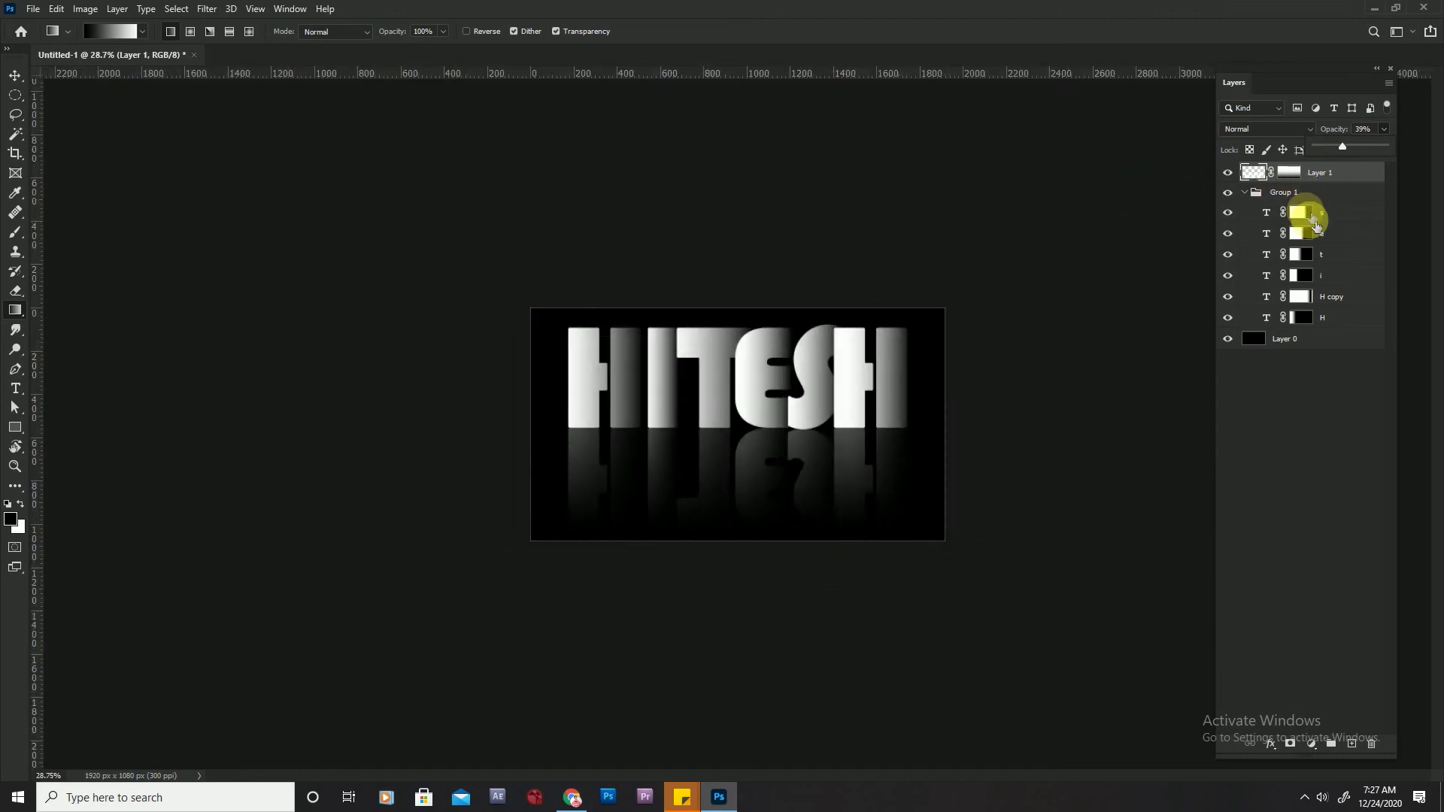
left_click(1253, 194)
left_click(1307, 192, "shift")
key("ctrl+e")
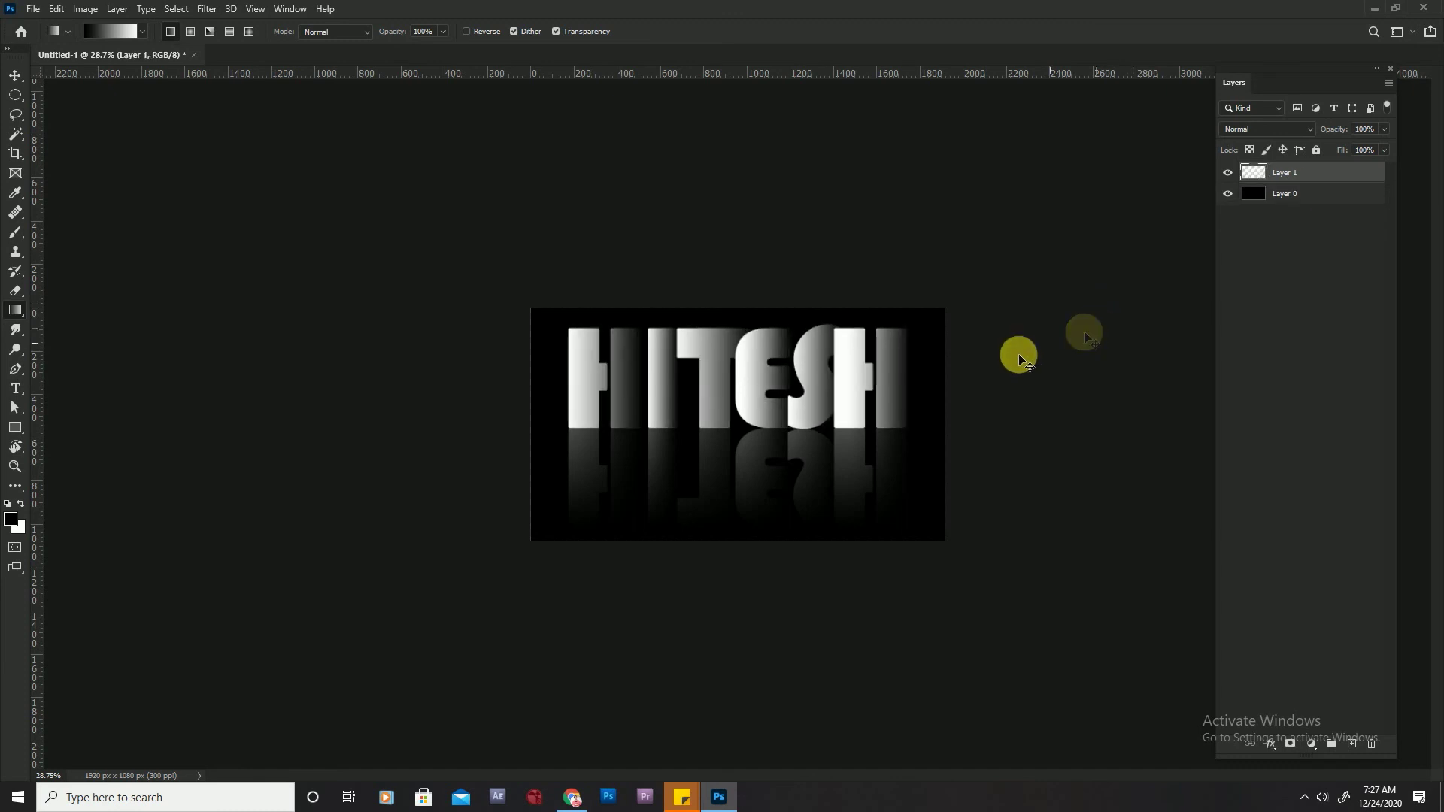
scroll(743, 430, "up", 2)
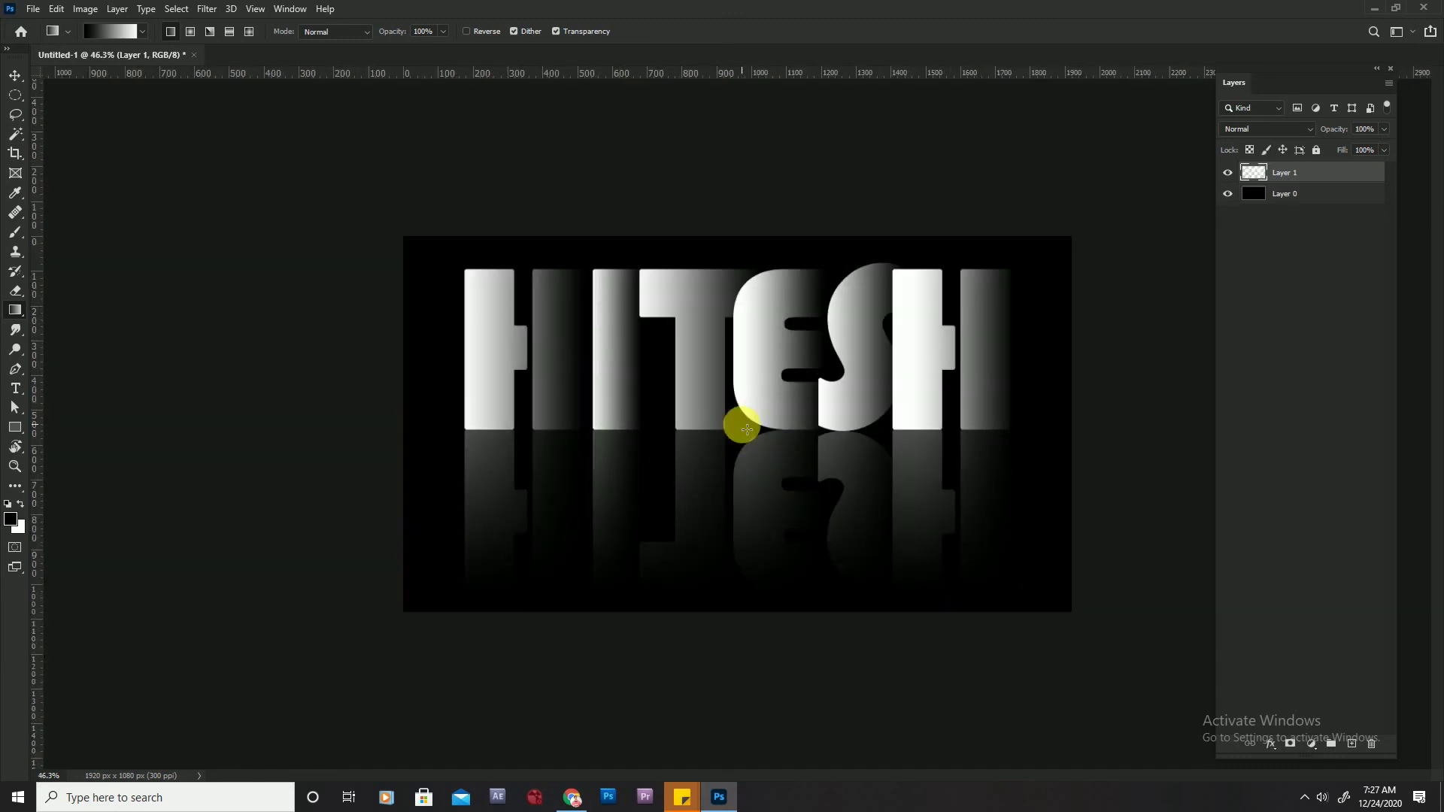
key("ctrl+z")
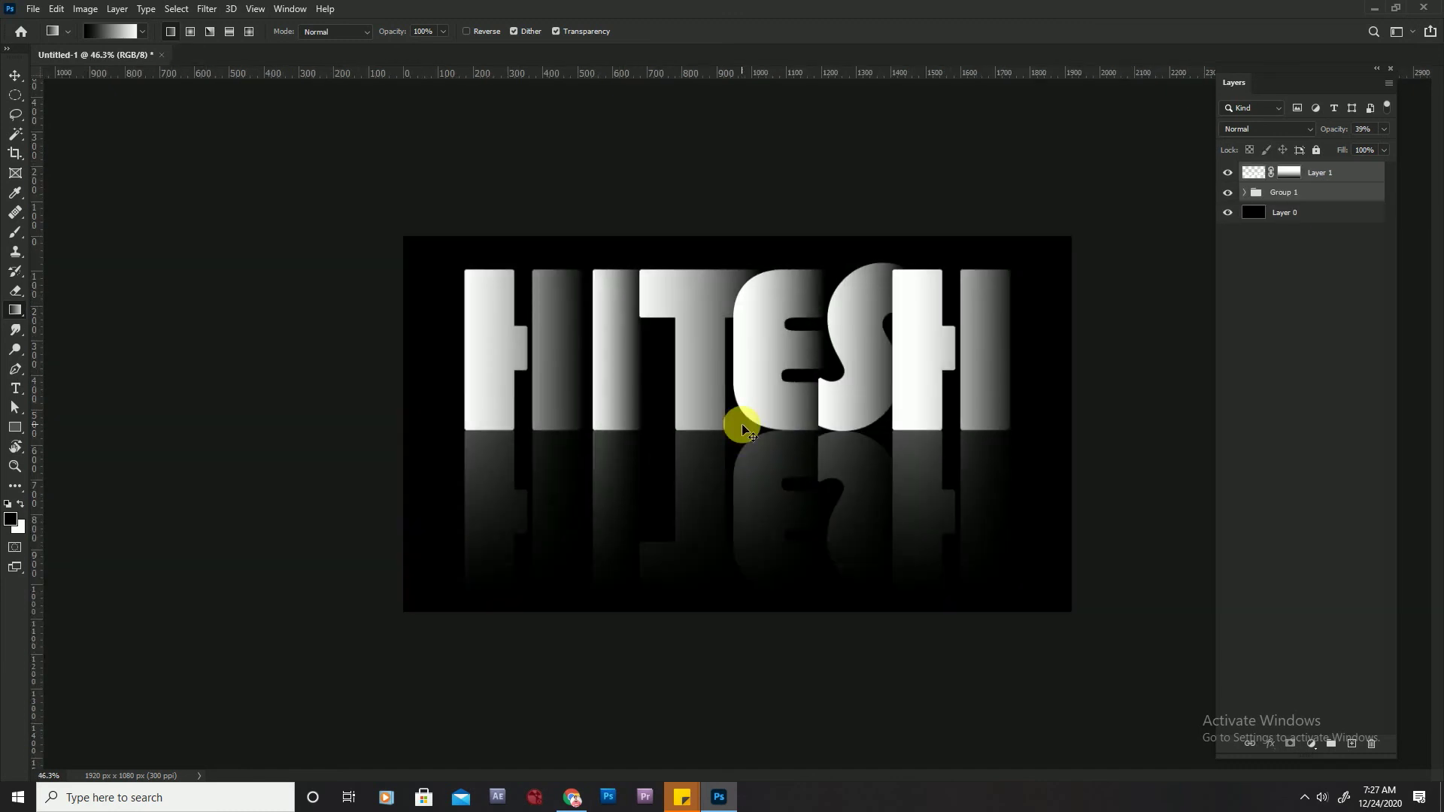
- Shift the letters and reflection down together with two Shift+Down nudges in Free Transform
key("ctrl+t")
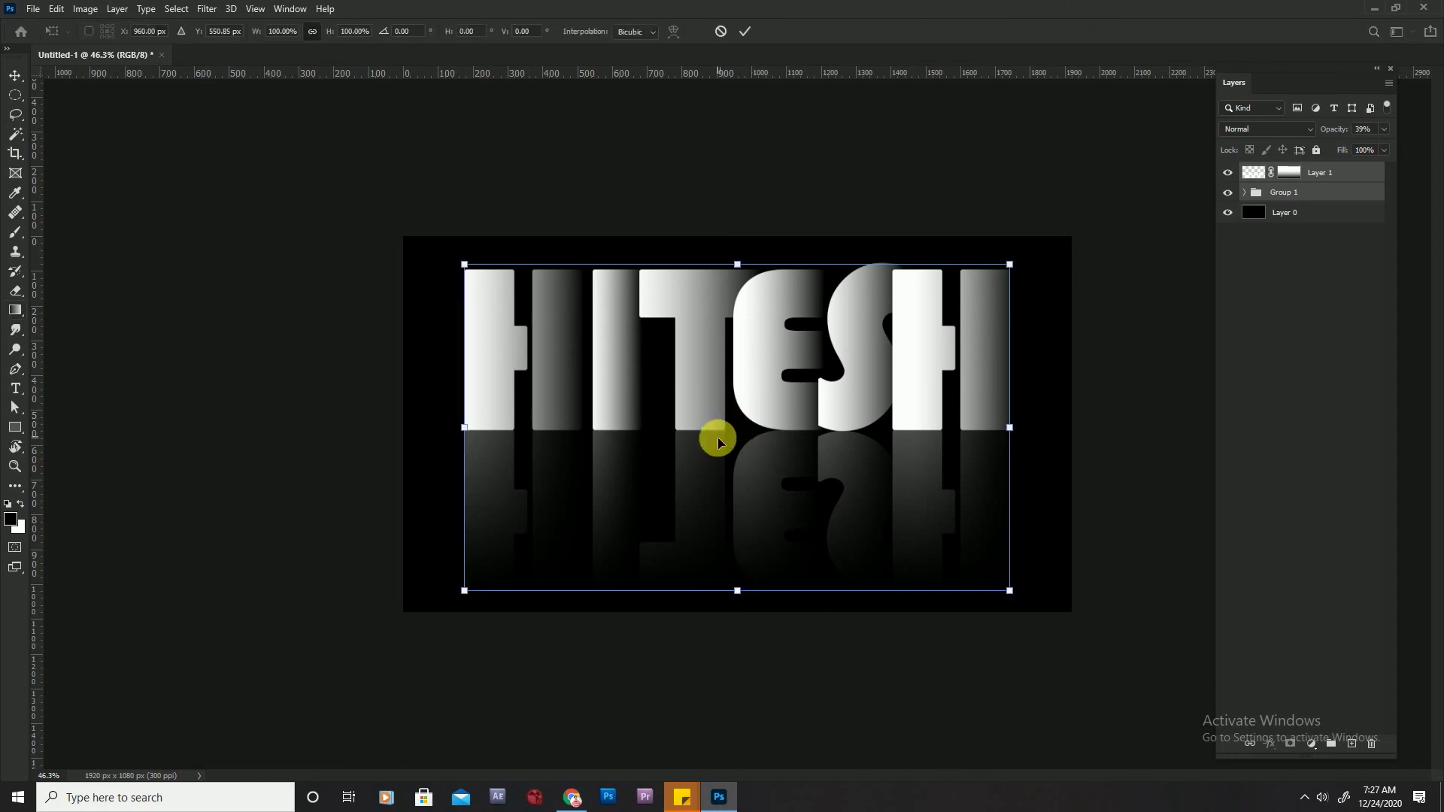
key("shift+Down")
key("shift+Down")
key("shift+Down")
key("shift+Down")
key("shift+Down")
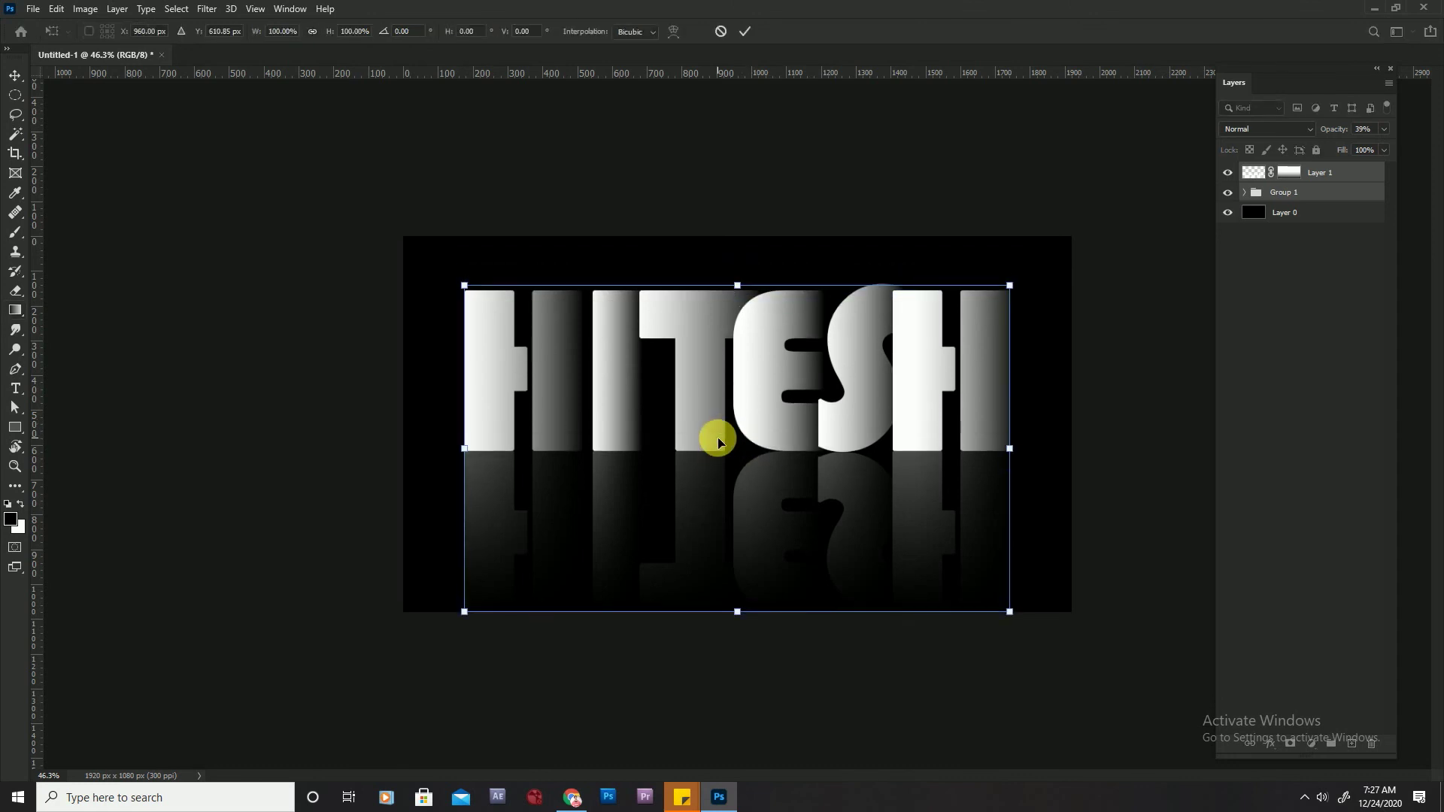
key("shift+Down")
key("shift+Down")
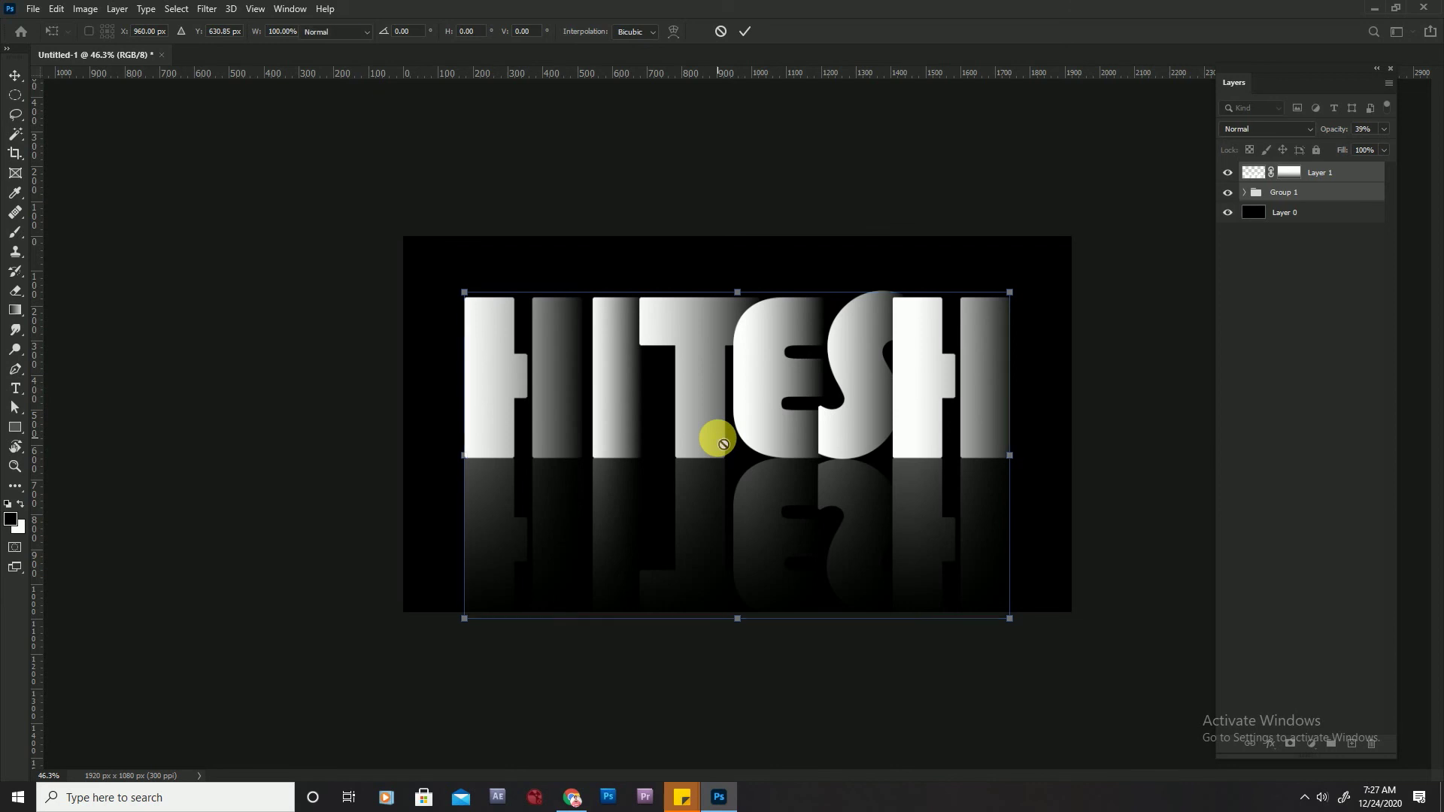